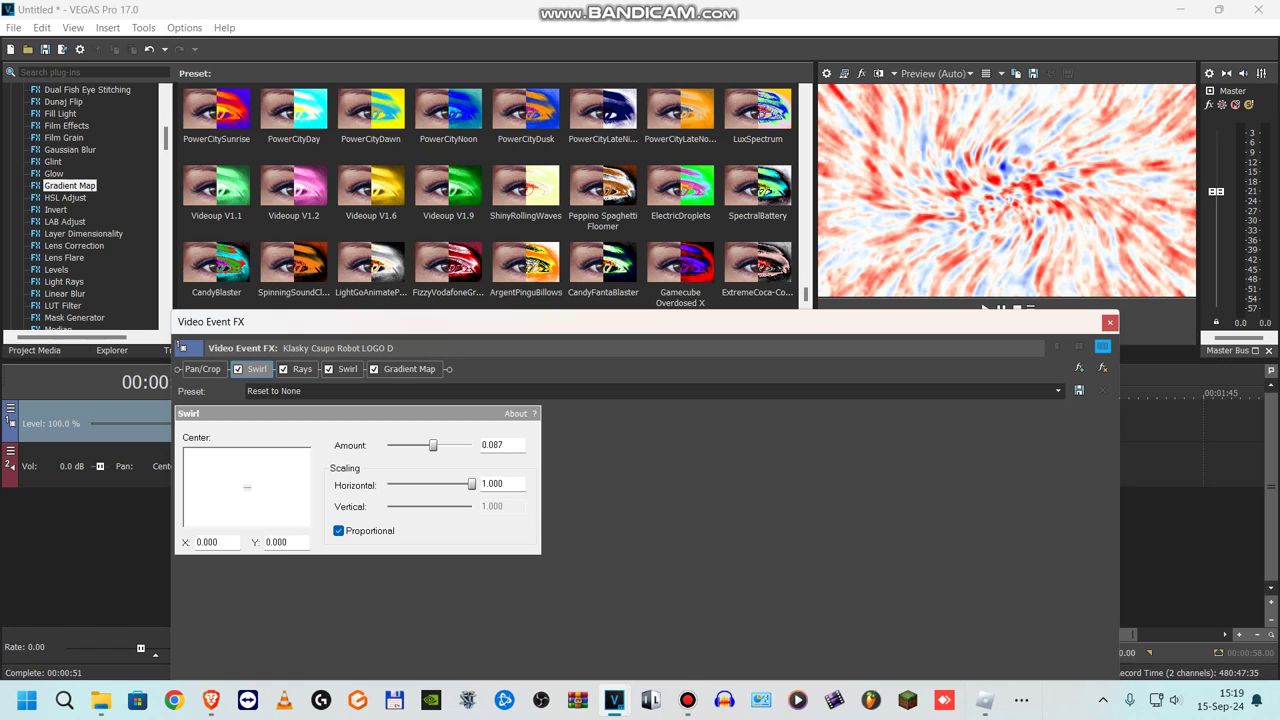
Step: Review the Rays and second Swirl effect settings in the first video clip's effect chain
{"action": "left_click_drag", "start_coordinate": [356, 326], "coordinate": [354, 225]}
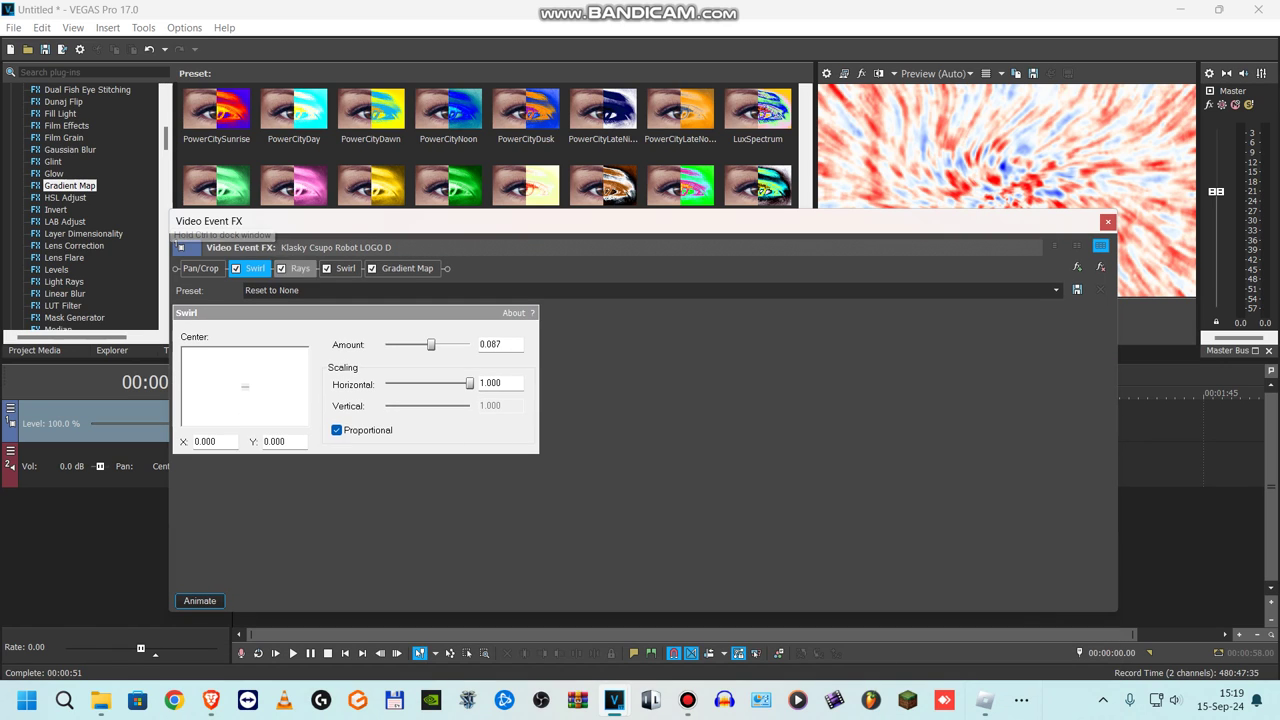
{"action": "left_click", "coordinate": [300, 269]}
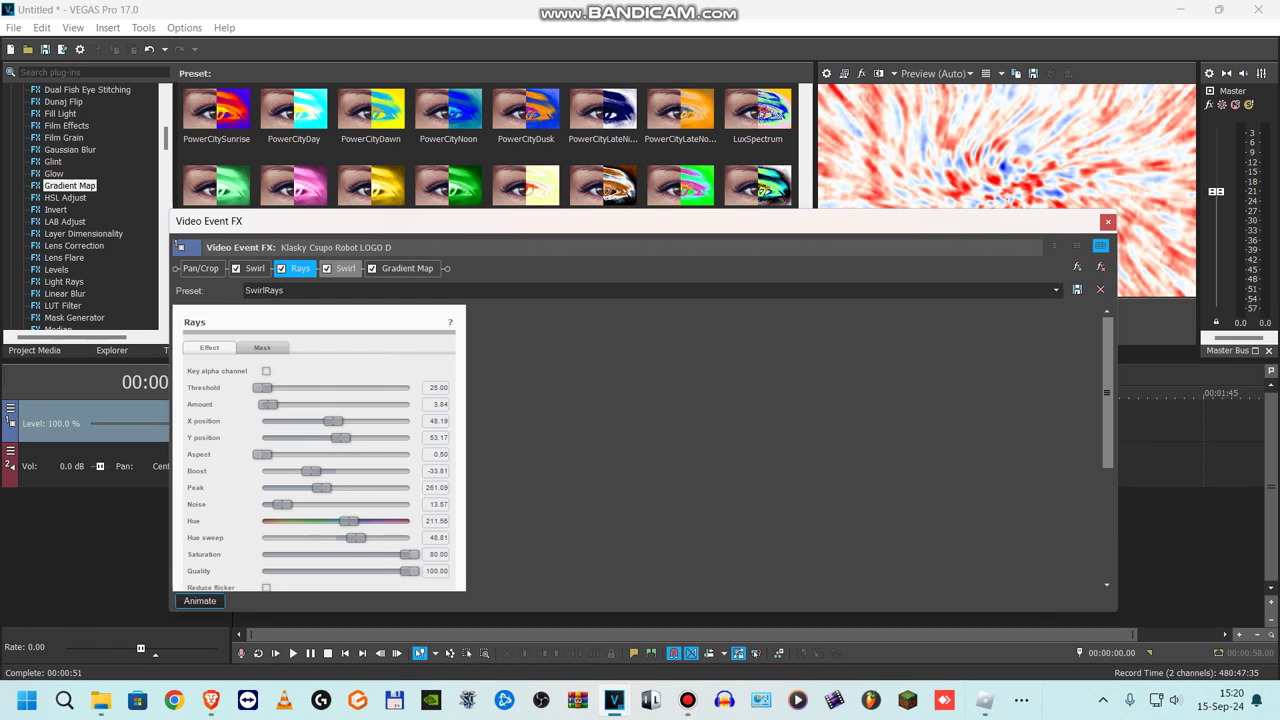
{"action": "scroll", "coordinate": [340, 440], "scroll_direction": "down", "scroll_amount": 2}
{"action": "scroll", "coordinate": [340, 440], "scroll_direction": "up", "scroll_amount": 2}
{"action": "left_click", "coordinate": [345, 269]}
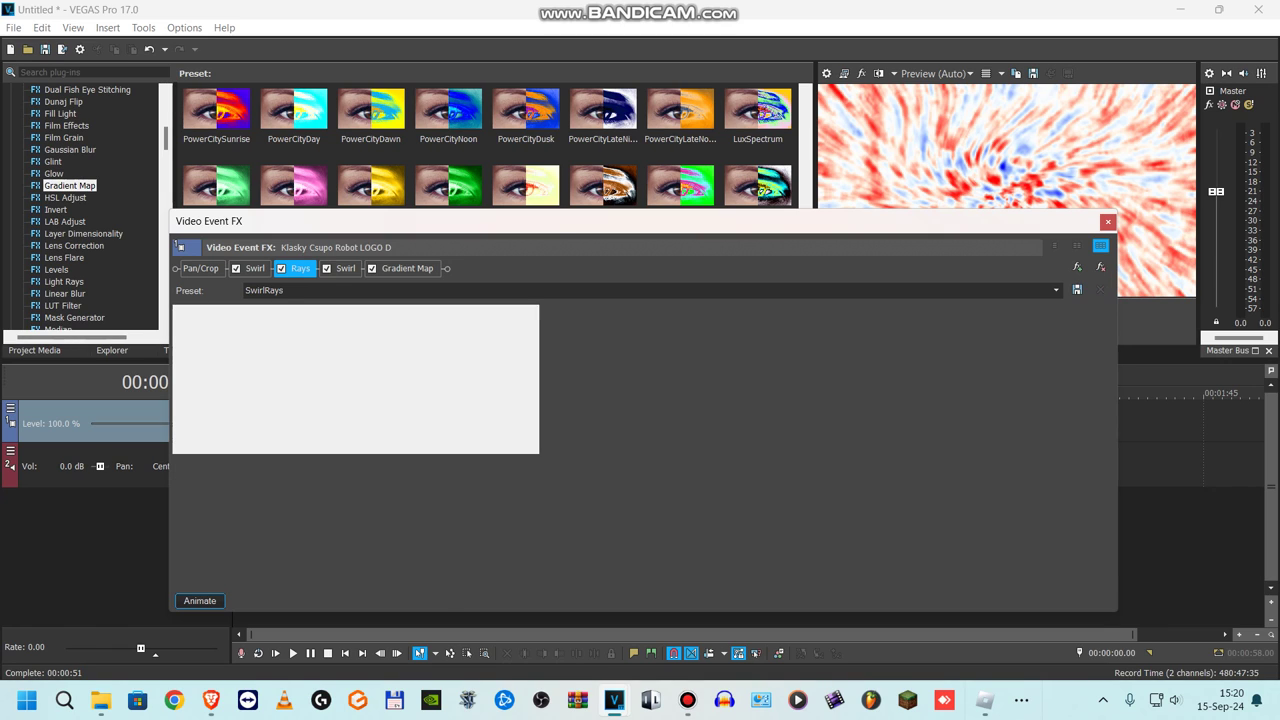
Step: Inspect the colour of each Gradient Map point on the first video clip, and close its video effects
{"action": "left_click", "coordinate": [406, 269]}
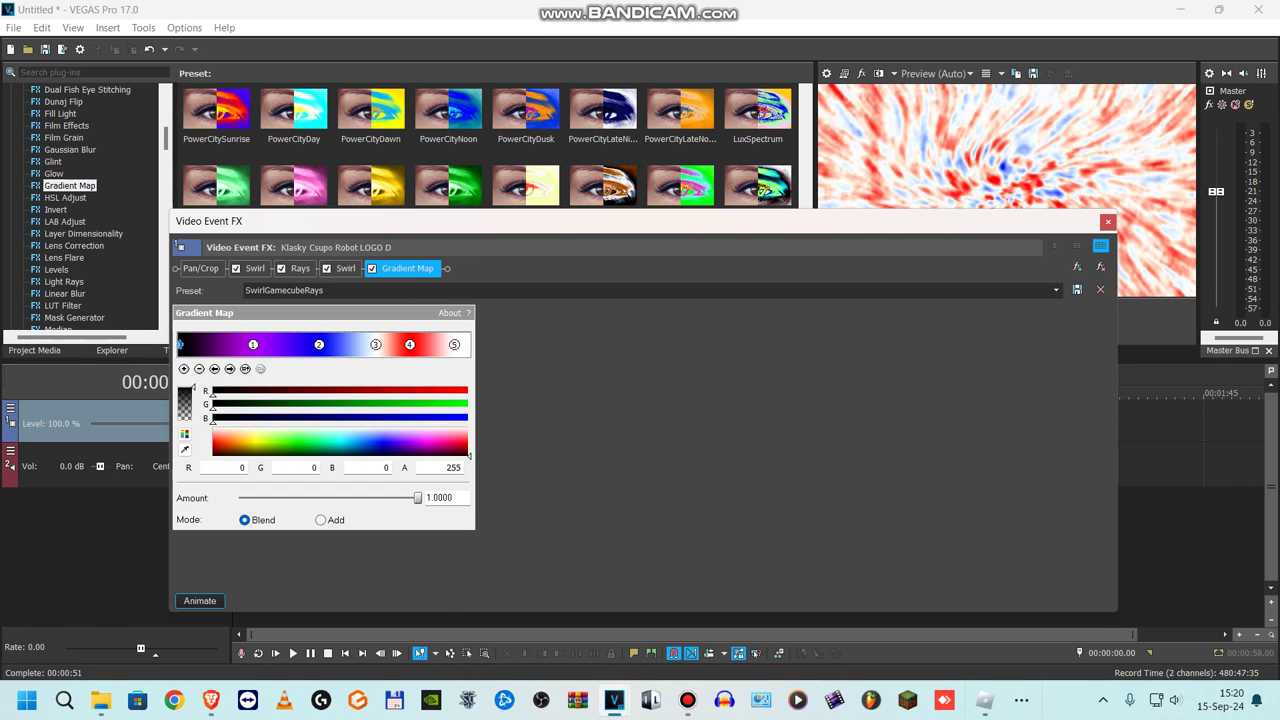
{"action": "left_click", "coordinate": [229, 368]}
{"action": "left_click", "coordinate": [229, 368]}
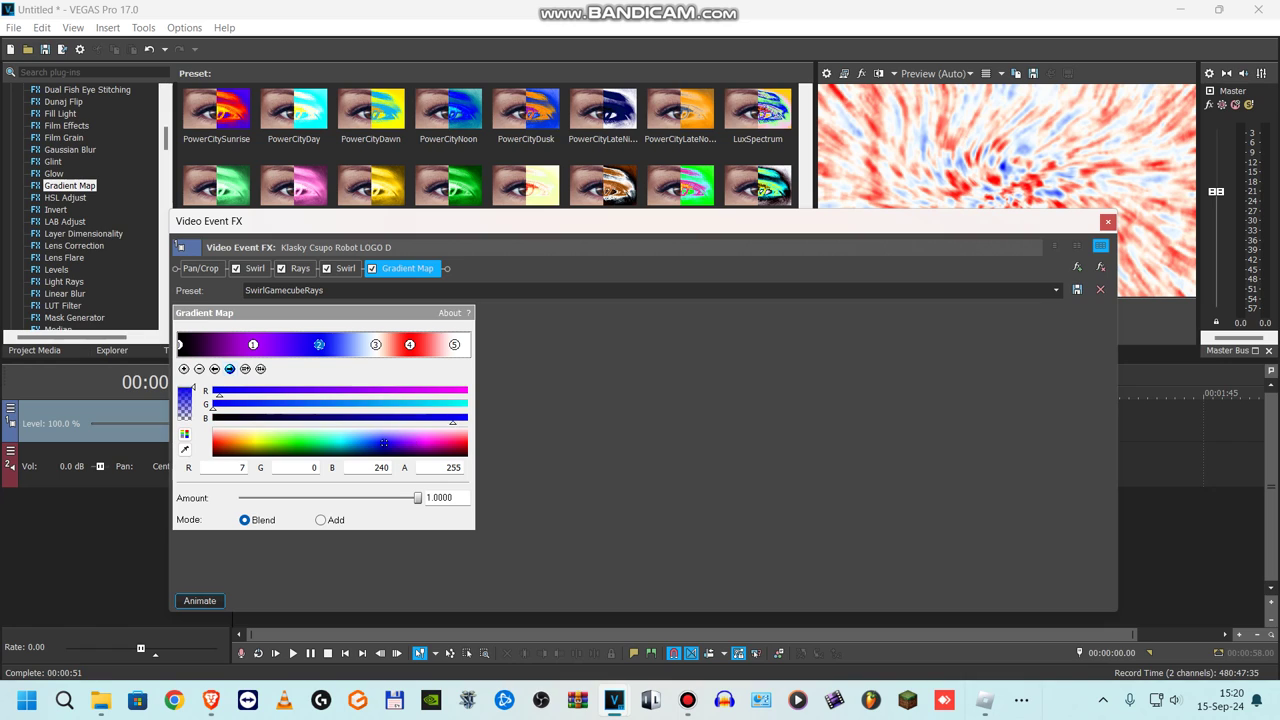
{"action": "left_click", "coordinate": [229, 368]}
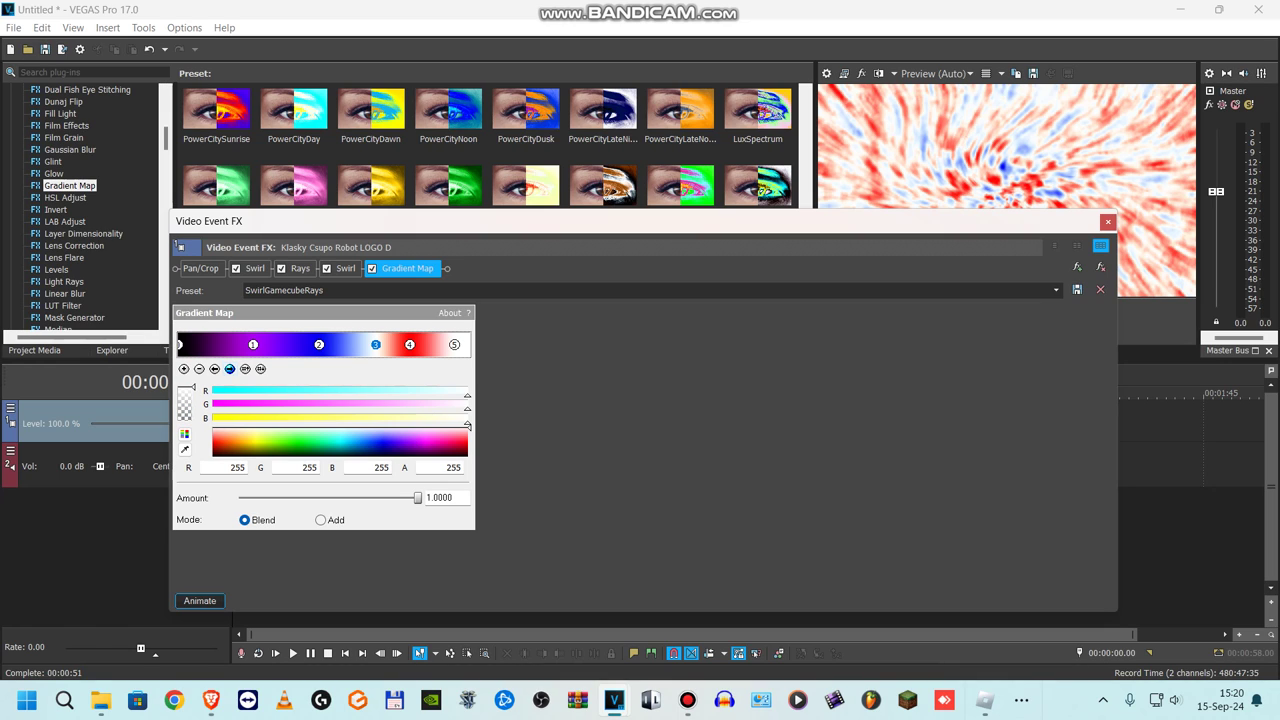
{"action": "left_click", "coordinate": [229, 368]}
{"action": "left_click", "coordinate": [229, 368]}
{"action": "left_click", "coordinate": [1107, 221]}
Step: Review the ERZATZ and IL Vocodex audio effect settings on the first audio clip, and close them
{"action": "left_click", "coordinate": [266, 450]}
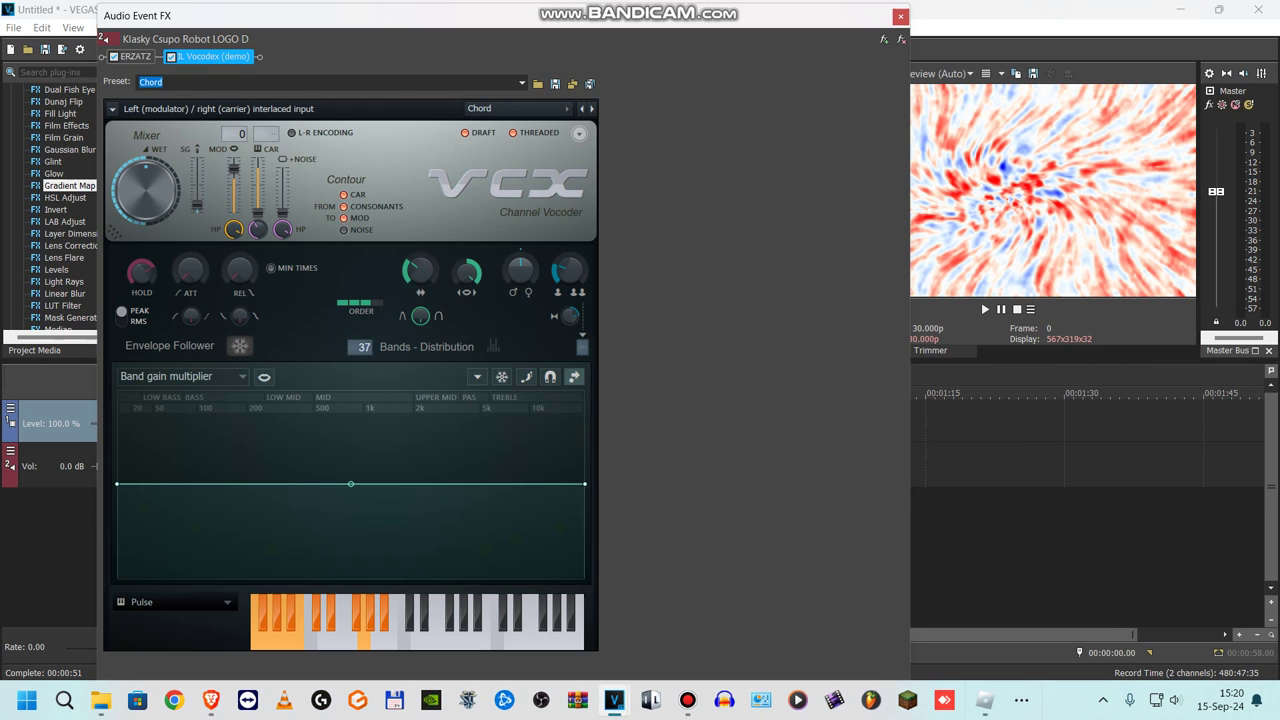
{"action": "left_click", "coordinate": [136, 57]}
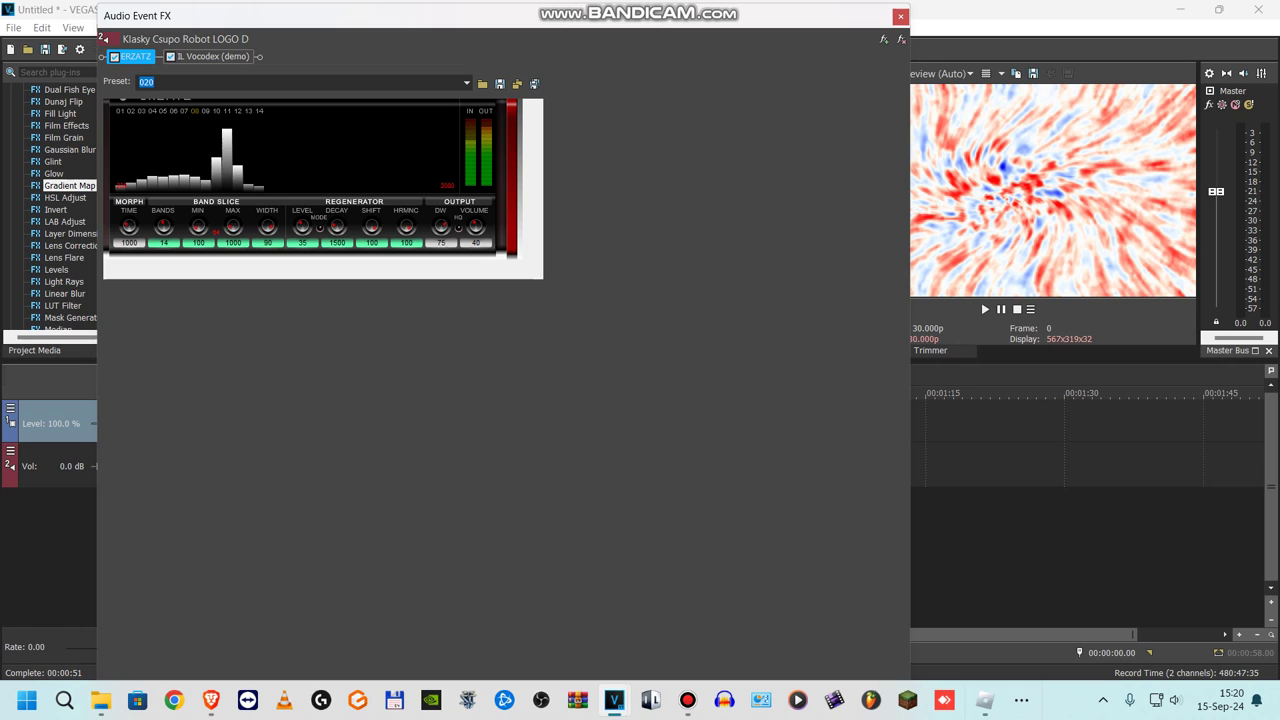
{"action": "left_click", "coordinate": [213, 57]}
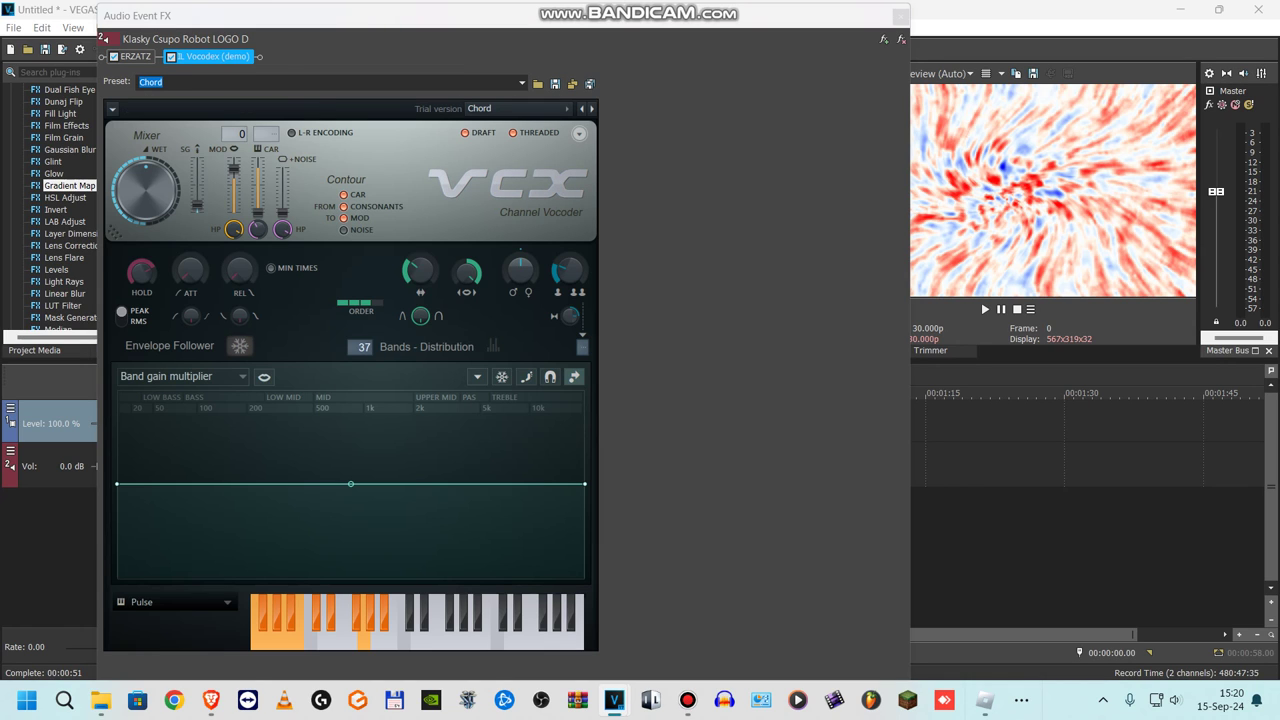
{"action": "left_click", "coordinate": [900, 16]}
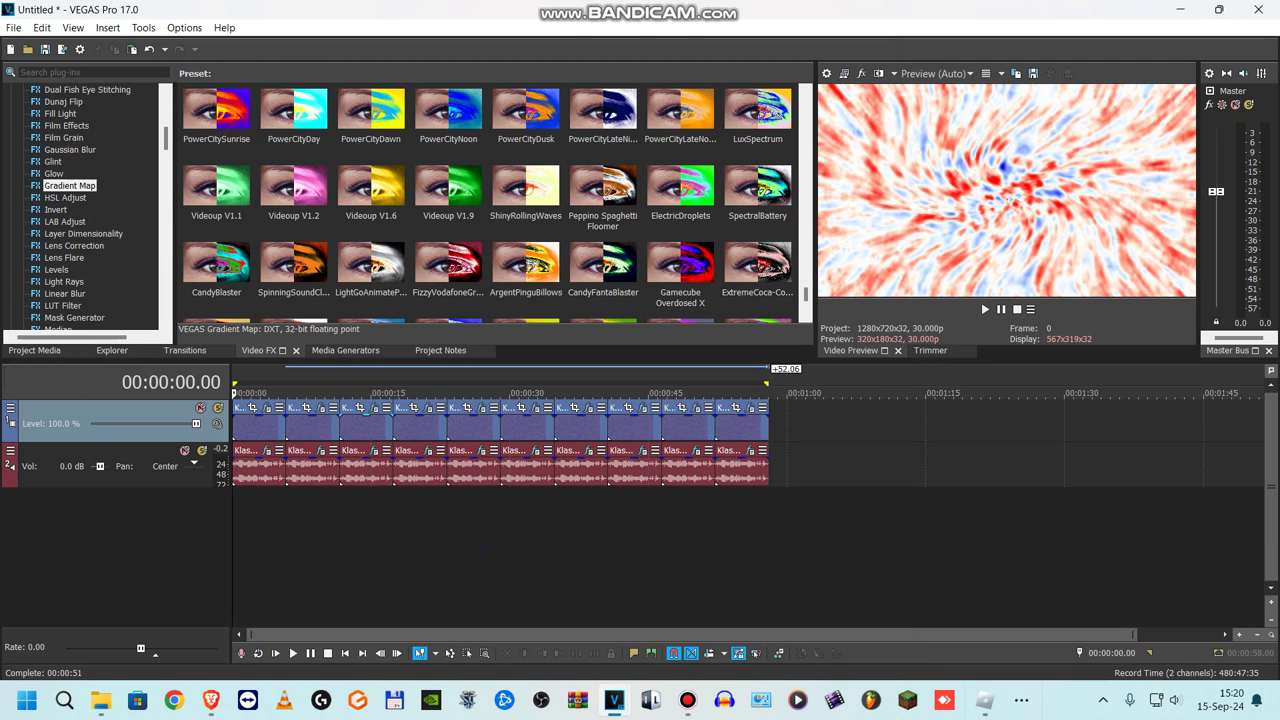
Step: Review the Wave, NewBlue ME Active Camera, second Wave and Glow settings on the second video clip
{"action": "left_click", "coordinate": [289, 429]}
{"action": "left_click", "coordinate": [320, 408]}
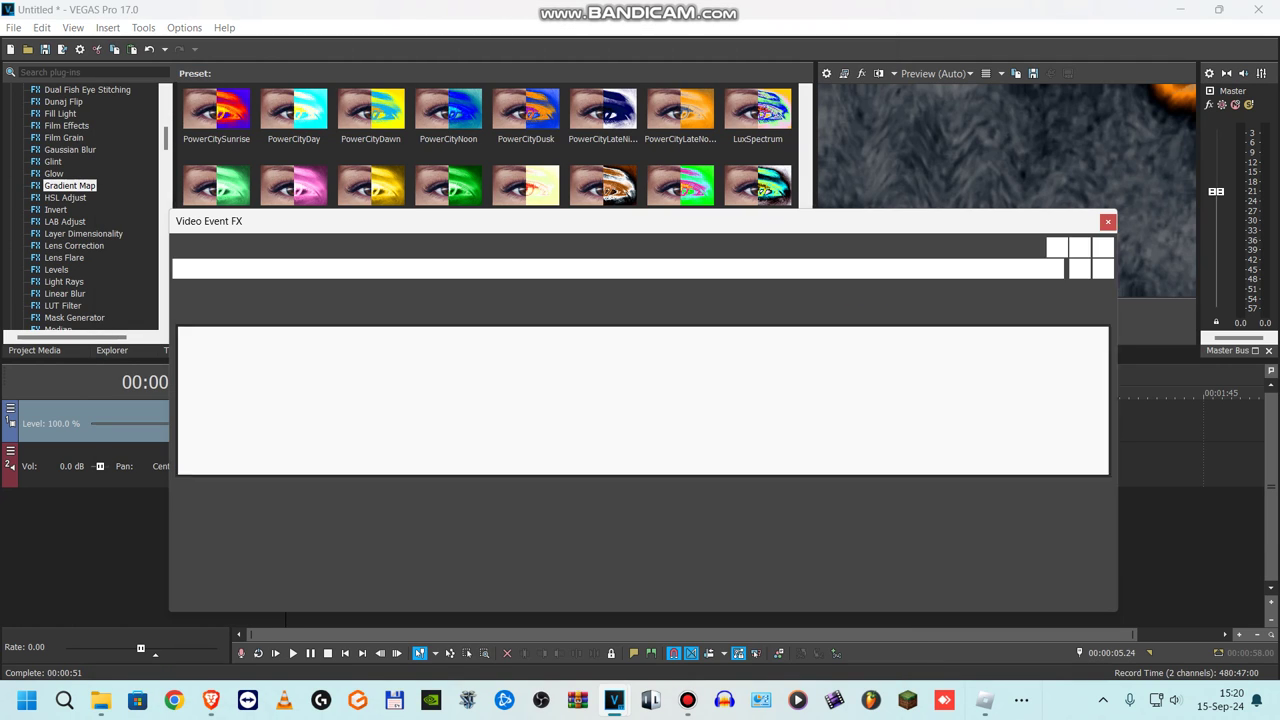
{"action": "left_click", "coordinate": [257, 268]}
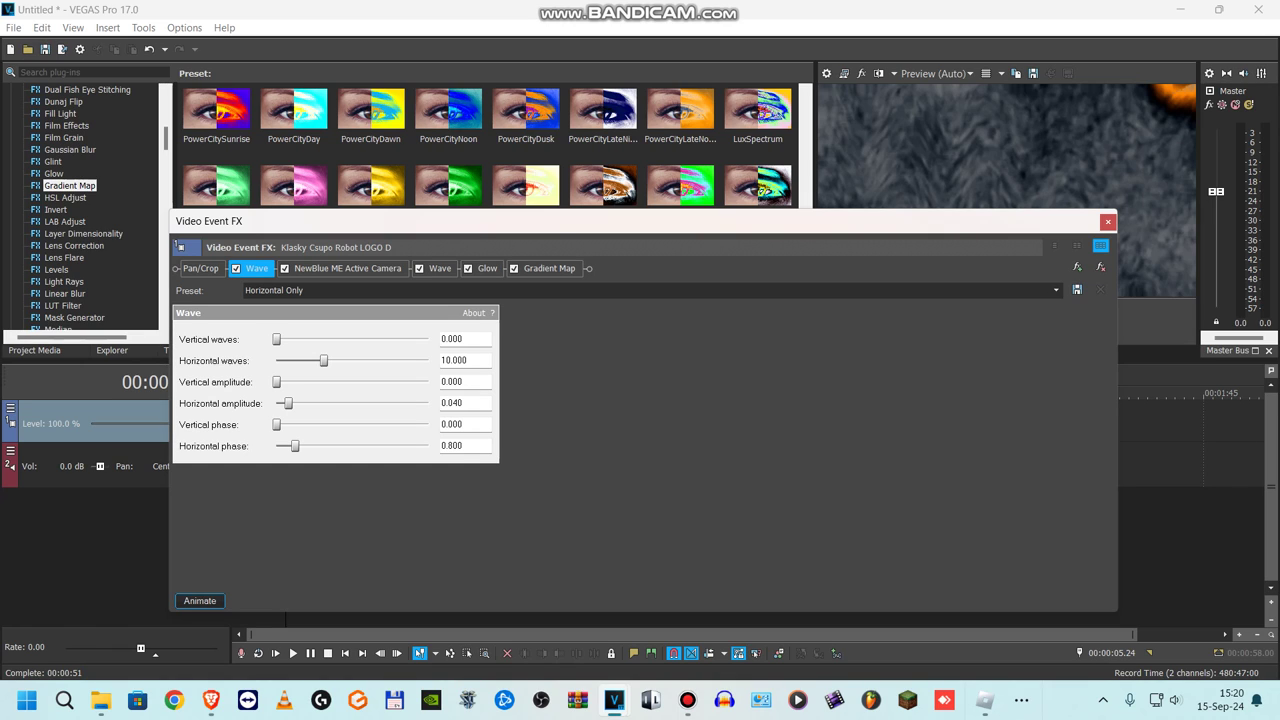
{"action": "left_click", "coordinate": [347, 268]}
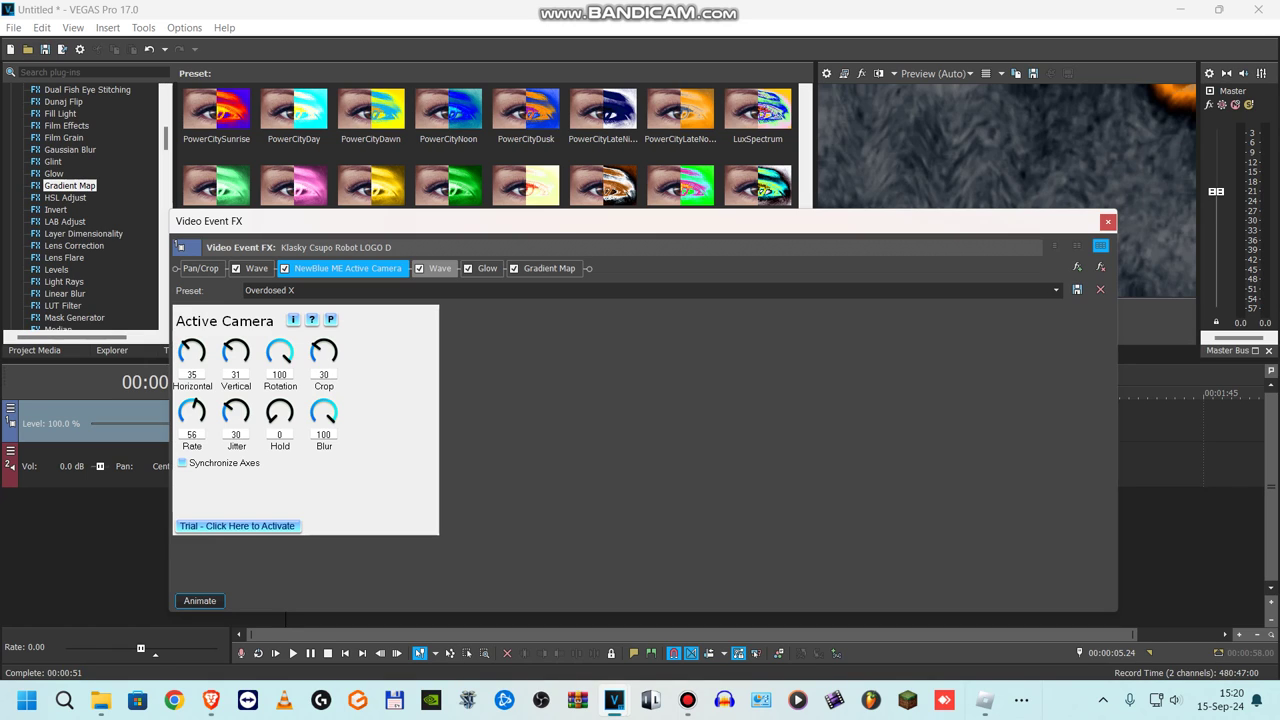
{"action": "left_click", "coordinate": [440, 268]}
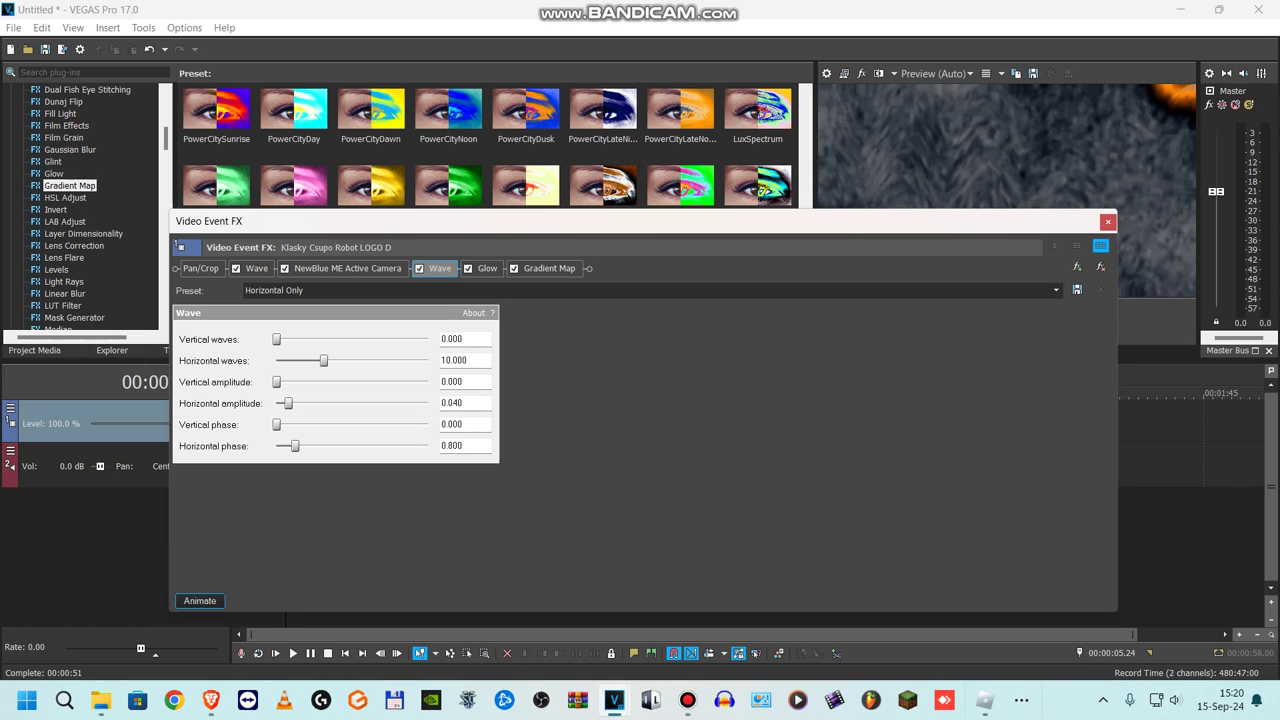
{"action": "left_click", "coordinate": [487, 268]}
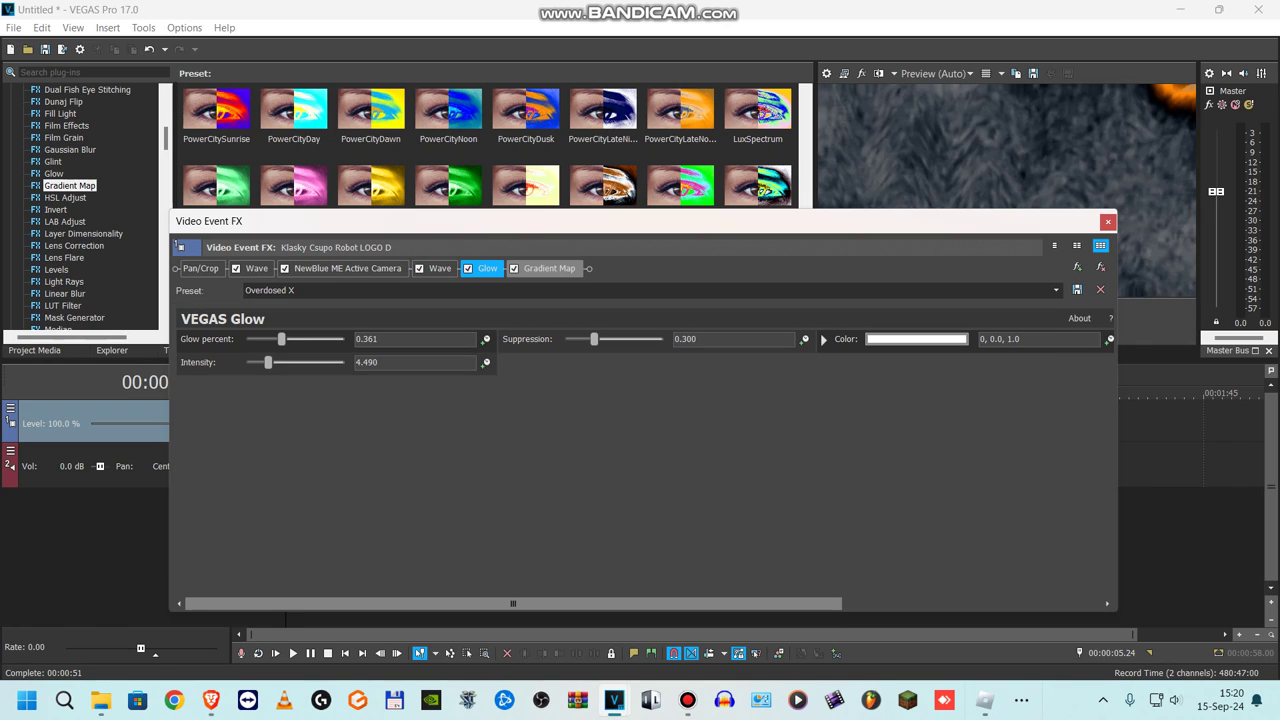
Step: Inspect the Gradient Map colour points on the second video clip, and close its video effects
{"action": "left_click", "coordinate": [549, 268]}
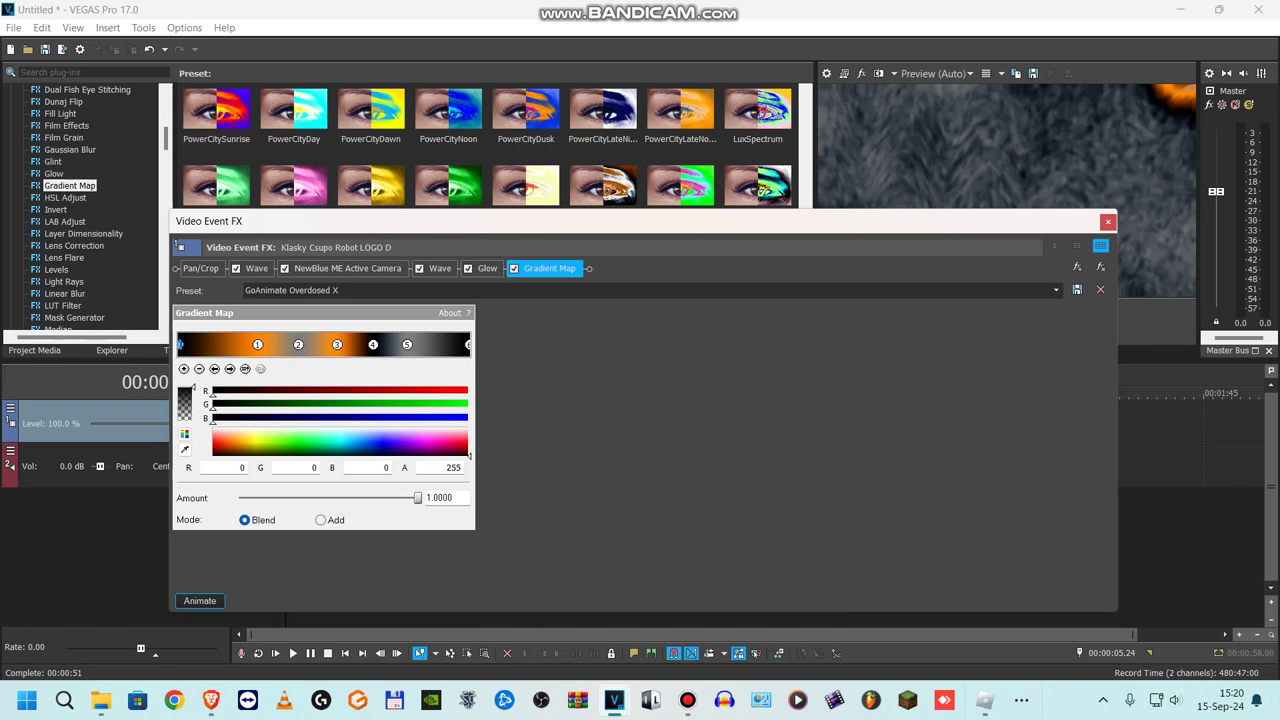
{"action": "left_click", "coordinate": [230, 369]}
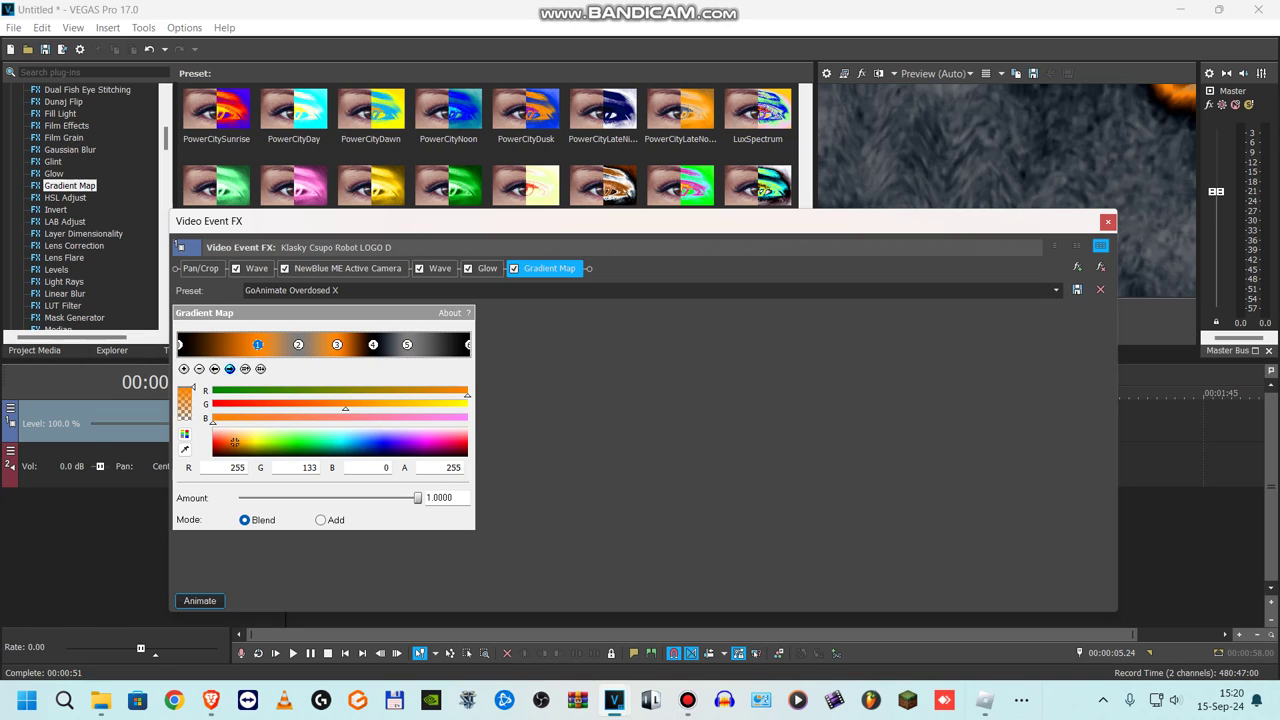
{"action": "left_click", "coordinate": [298, 344]}
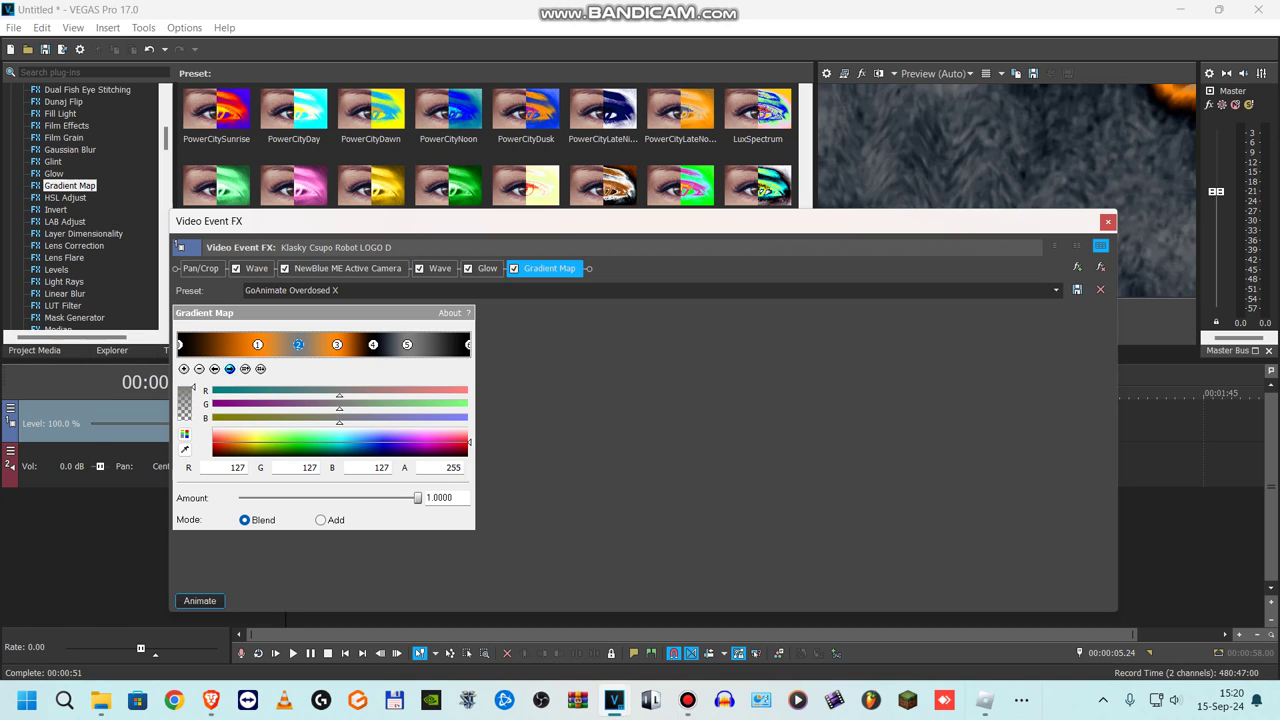
{"action": "left_click", "coordinate": [337, 344]}
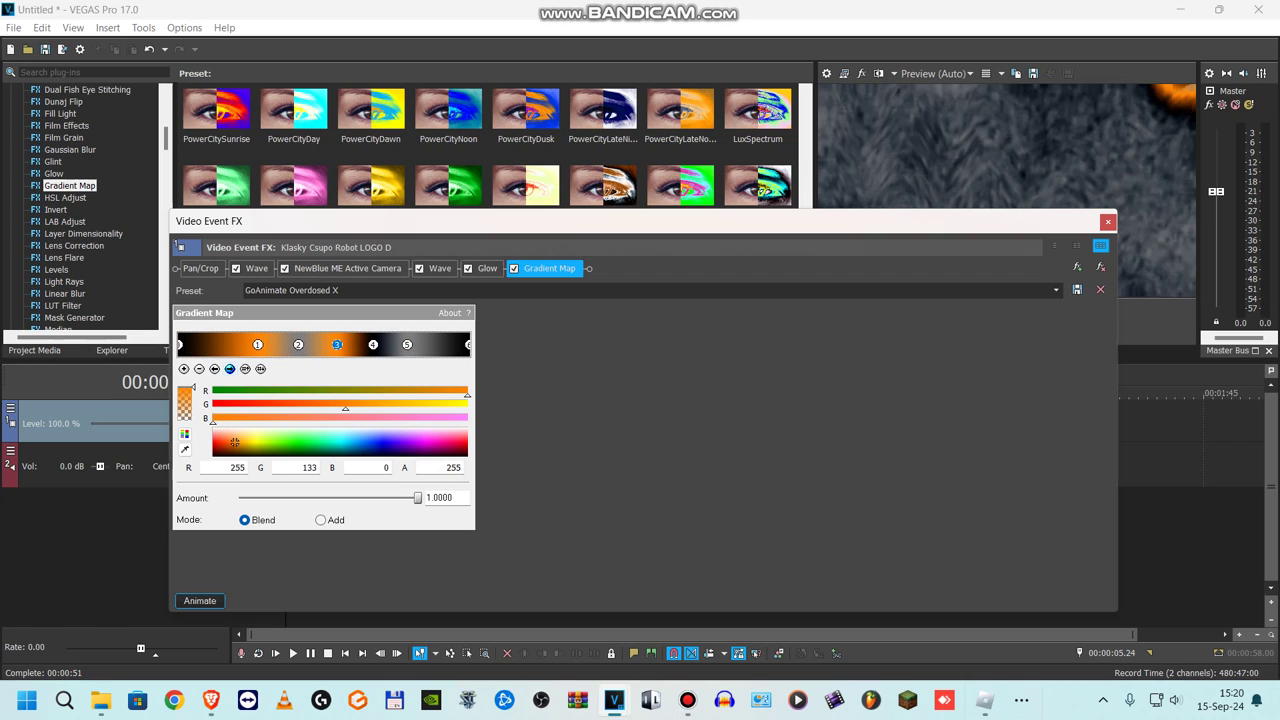
{"action": "left_click", "coordinate": [230, 368]}
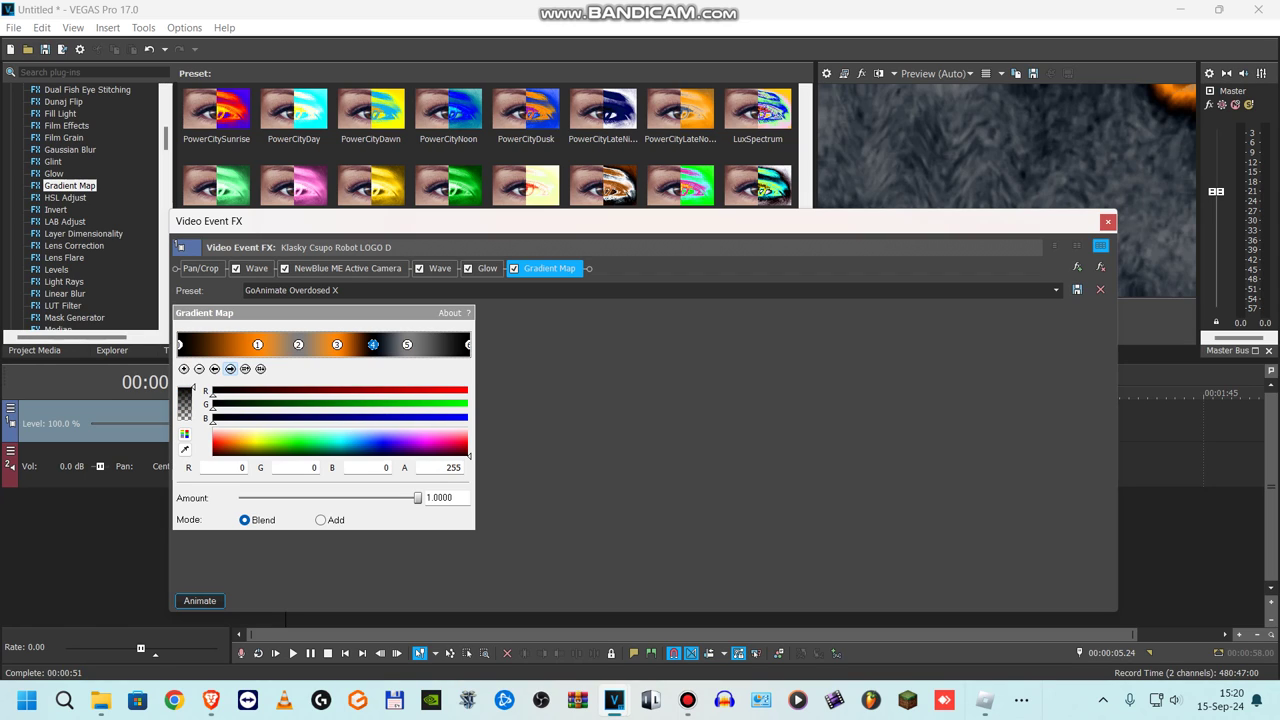
{"action": "left_click", "coordinate": [230, 368]}
{"action": "left_click", "coordinate": [230, 368]}
{"action": "left_click", "coordinate": [1107, 221]}
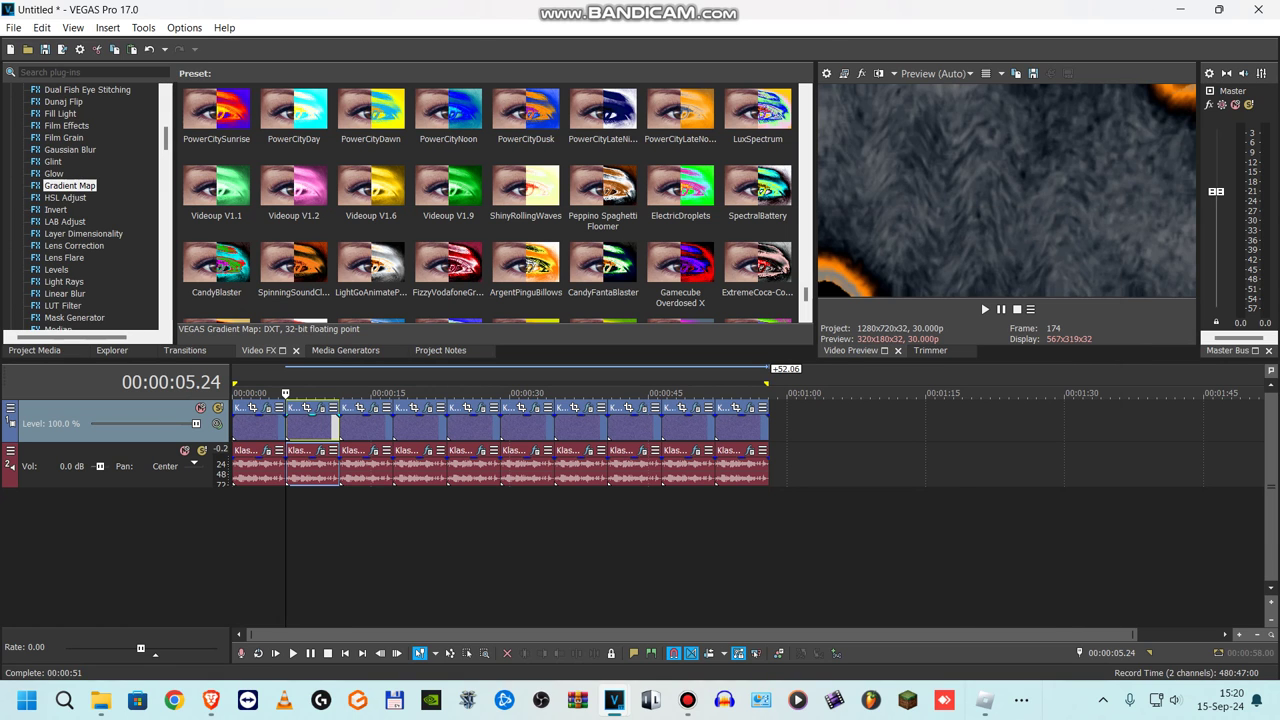
Step: Review the Resonant Filter and IL Vocodex audio effect settings on the second audio clip, and close them
{"action": "left_click", "coordinate": [318, 450]}
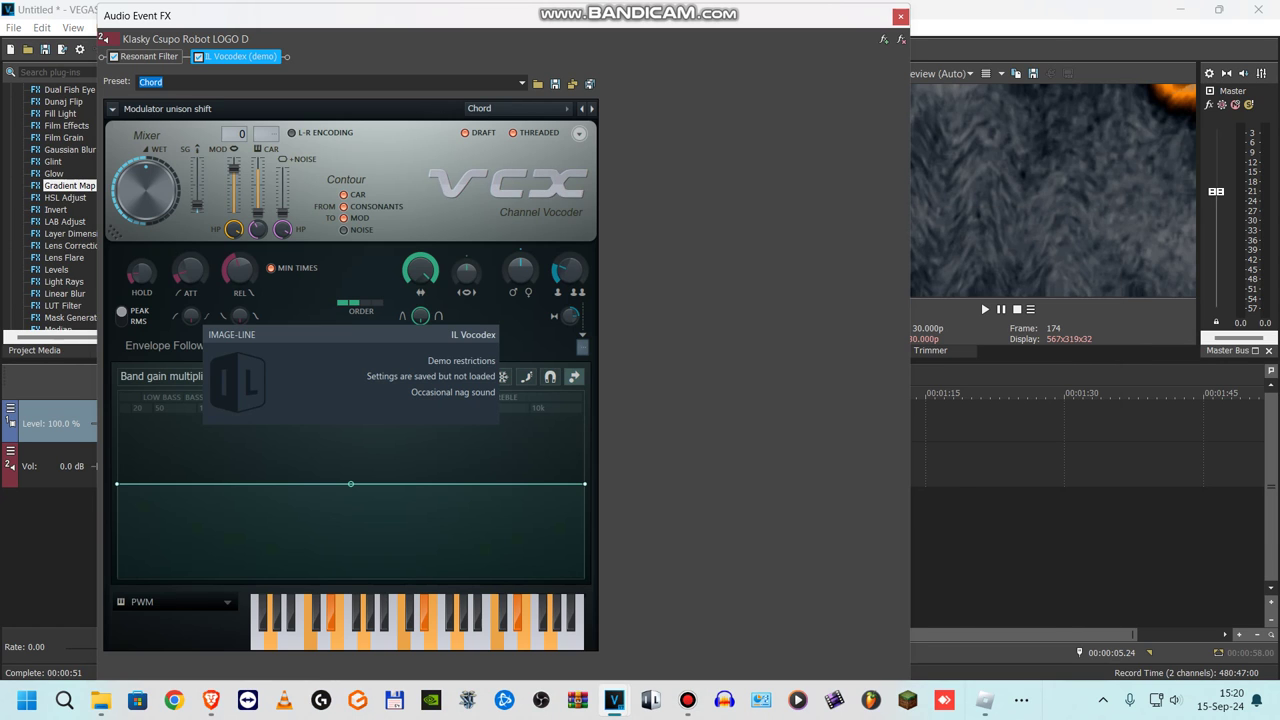
{"action": "left_click", "coordinate": [148, 56]}
{"action": "left_click", "coordinate": [240, 57]}
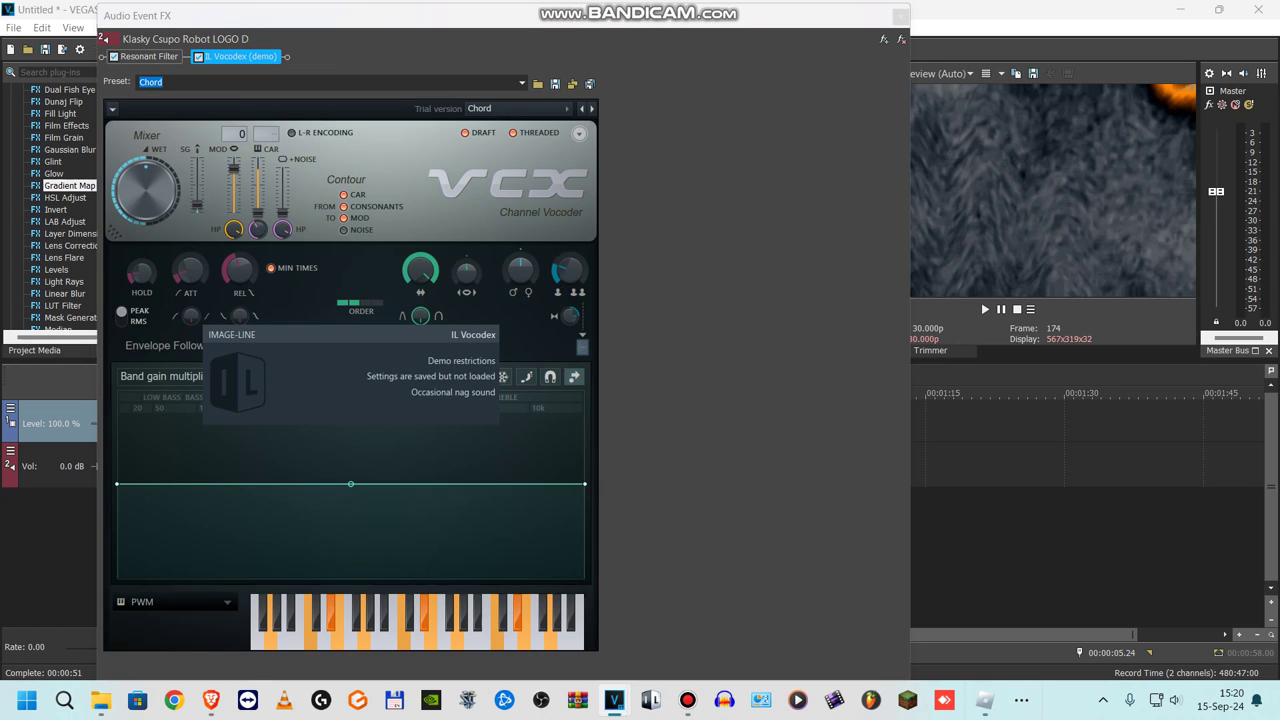
{"action": "left_click", "coordinate": [900, 15]}
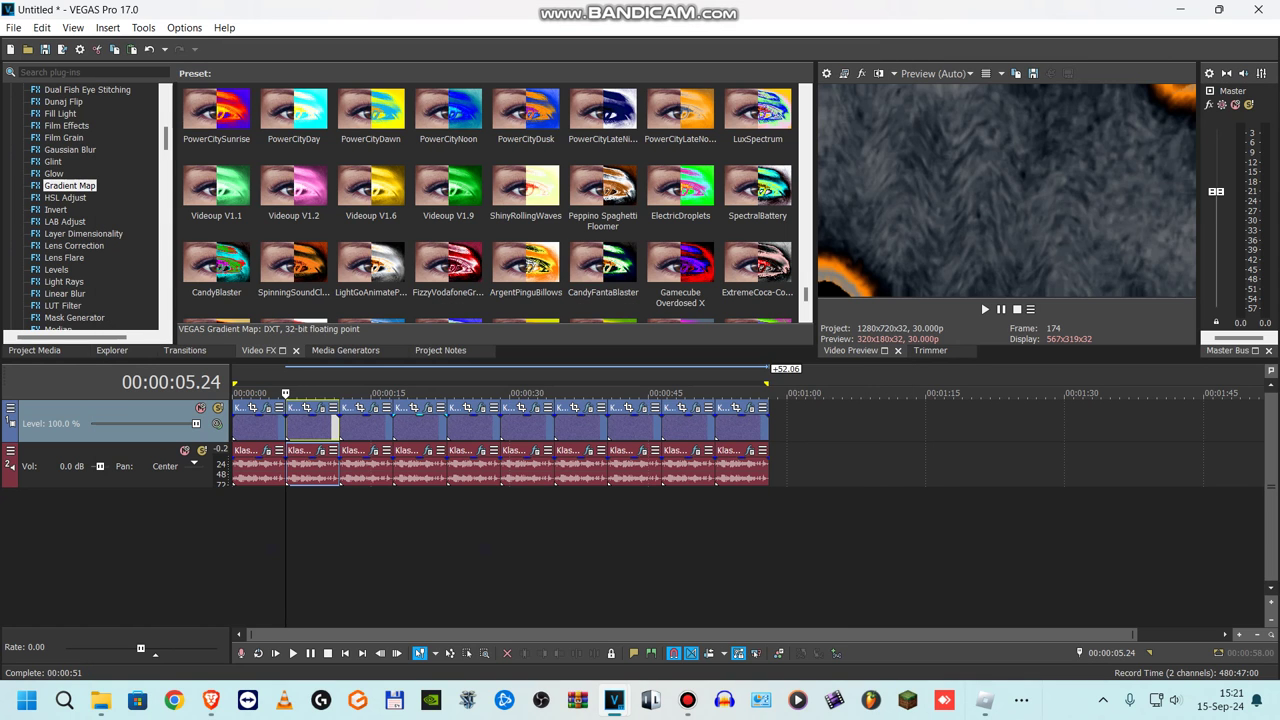
Step: Review the NewBlue LE Starlight and Rays settings on the third video clip, enlarging the effects window to show all Rays parameters
{"action": "left_click", "coordinate": [341, 430]}
{"action": "left_click", "coordinate": [374, 408]}
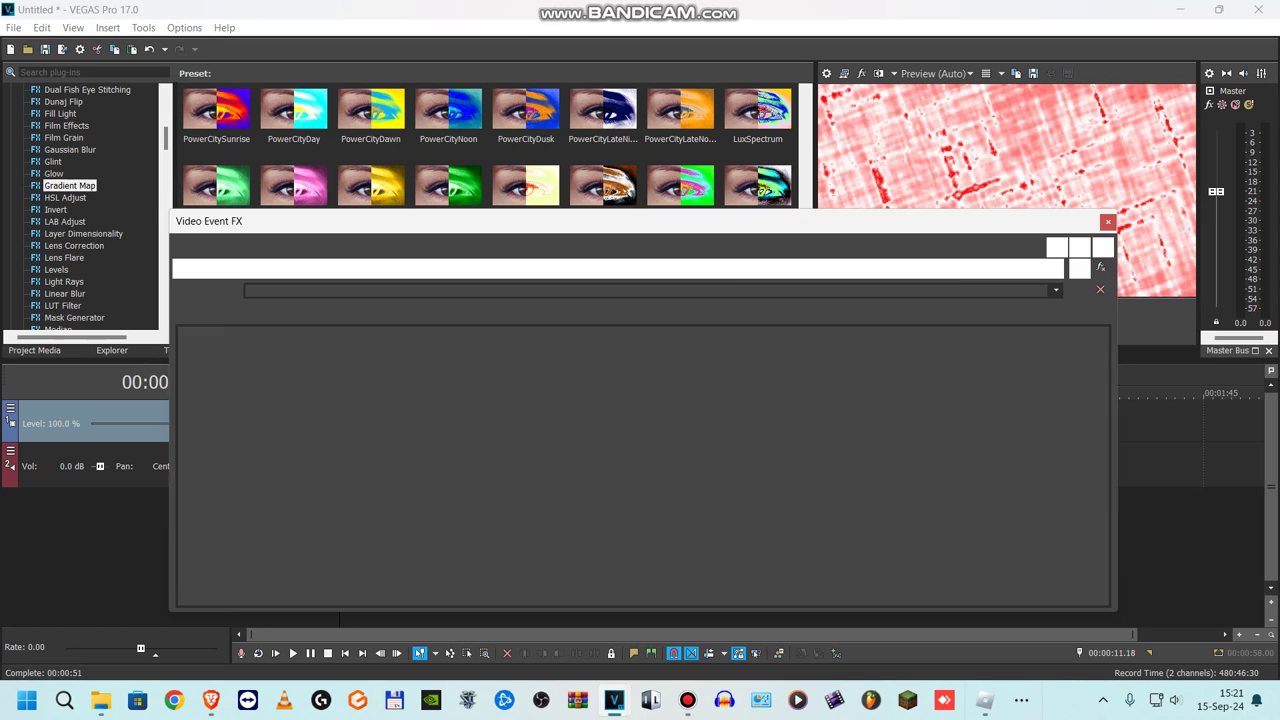
{"action": "left_click", "coordinate": [286, 269]}
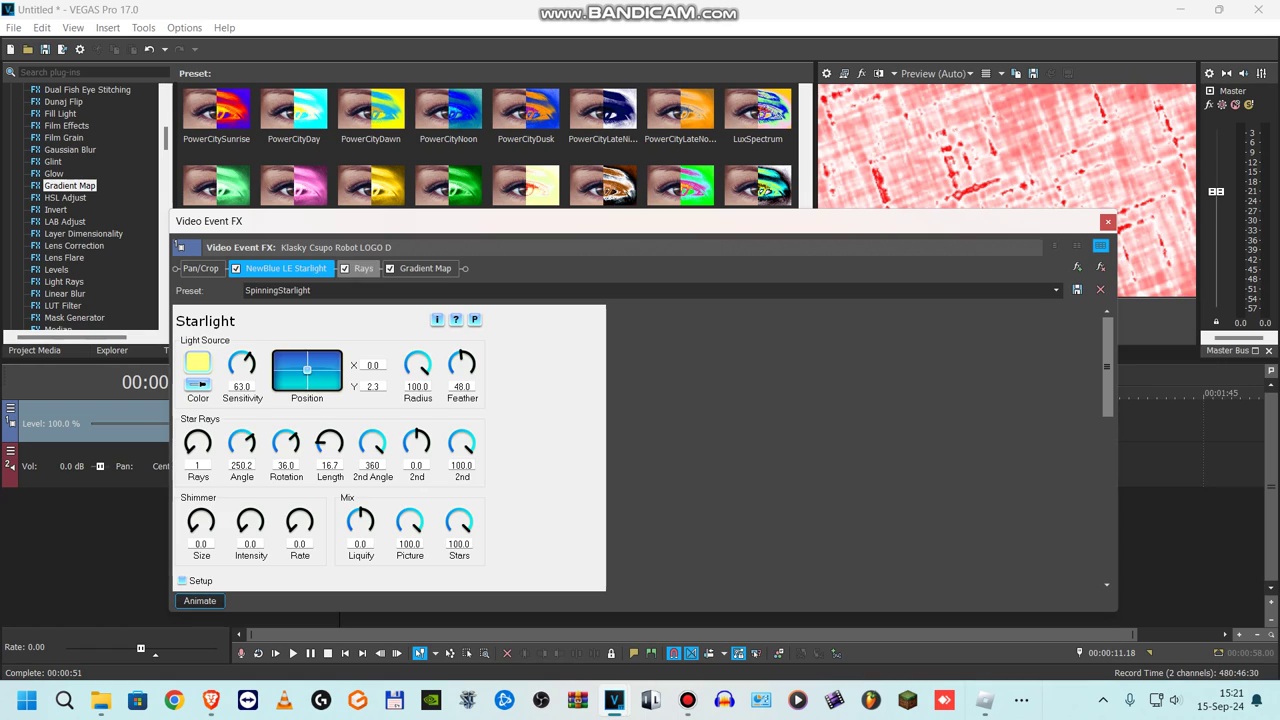
{"action": "left_click", "coordinate": [362, 268]}
{"action": "scroll", "coordinate": [320, 448], "scroll_direction": "down", "scroll_amount": 4}
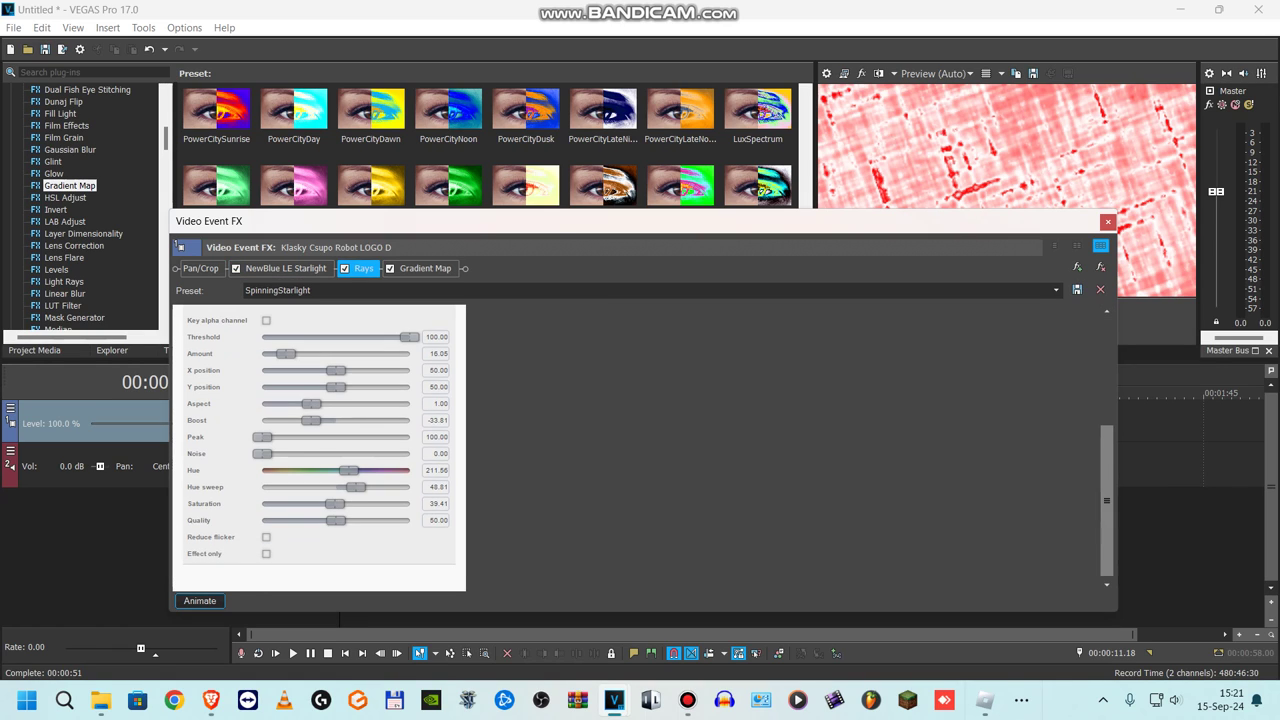
{"action": "scroll", "coordinate": [320, 448], "scroll_direction": "up", "scroll_amount": 4}
{"action": "scroll", "coordinate": [320, 448], "scroll_direction": "down", "scroll_amount": 4}
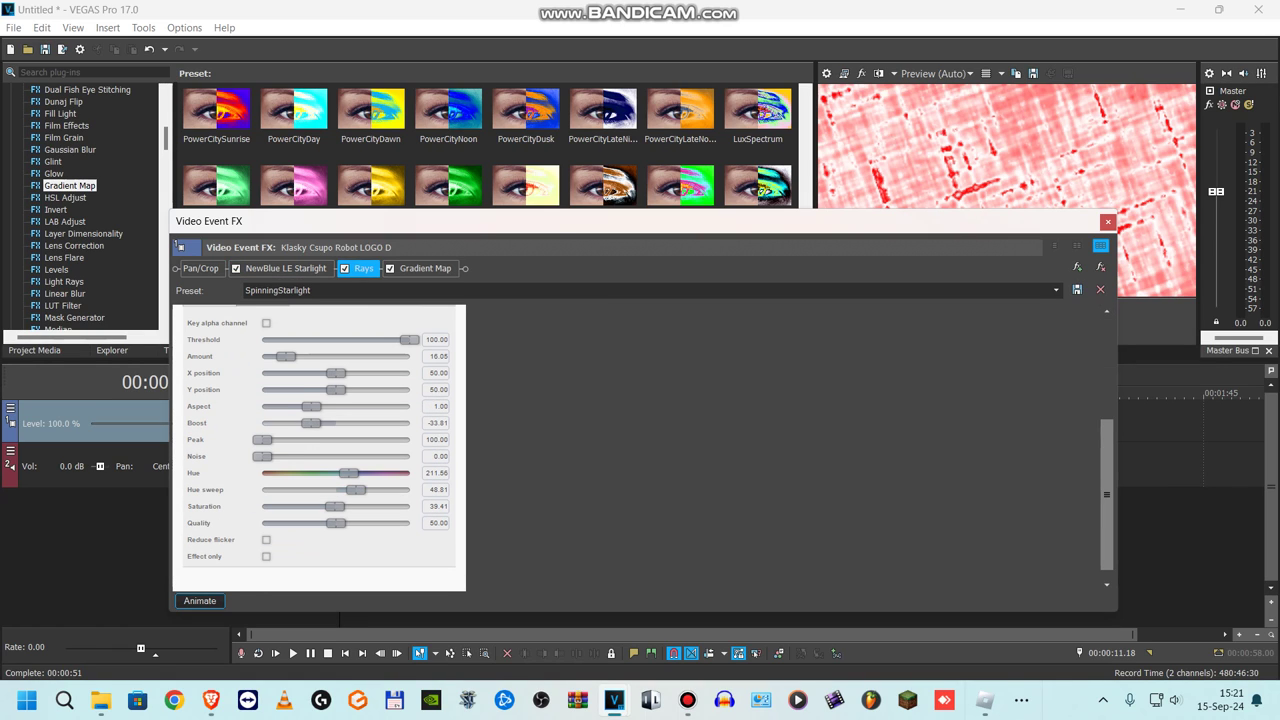
{"action": "left_click_drag", "start_coordinate": [181, 247], "coordinate": [162, 164]}
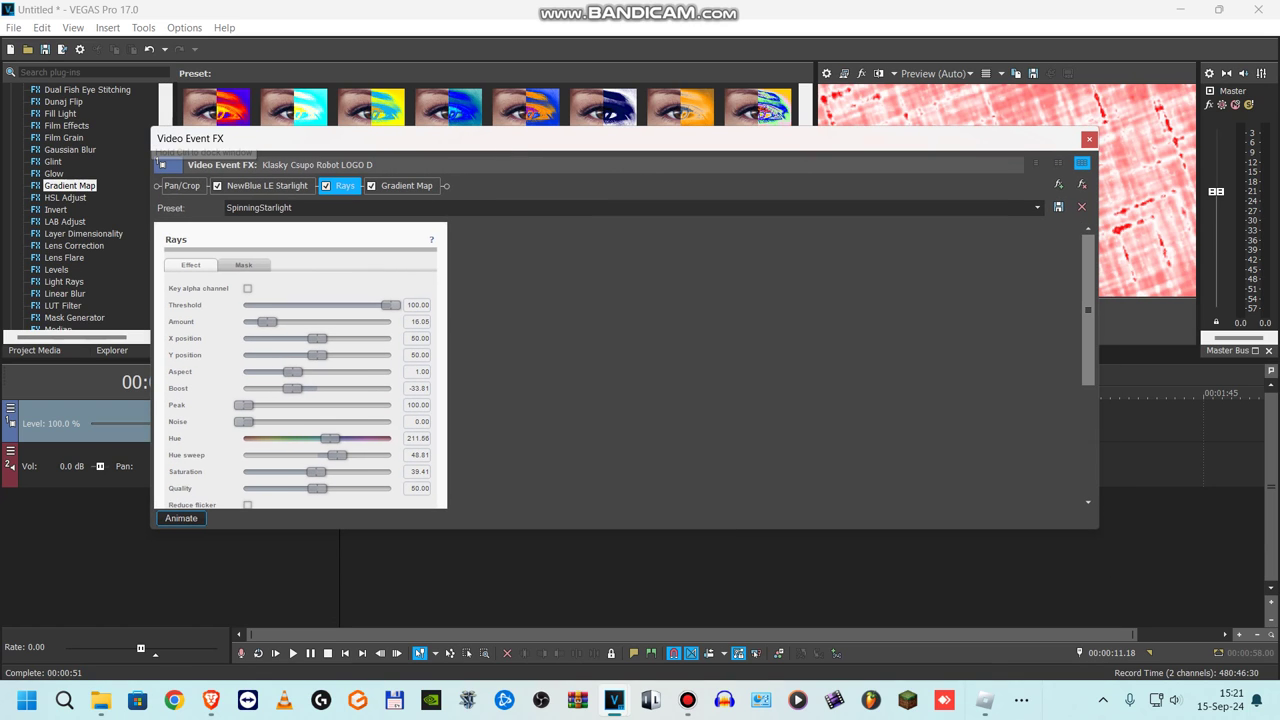
{"action": "left_click_drag", "start_coordinate": [519, 528], "coordinate": [515, 604]}
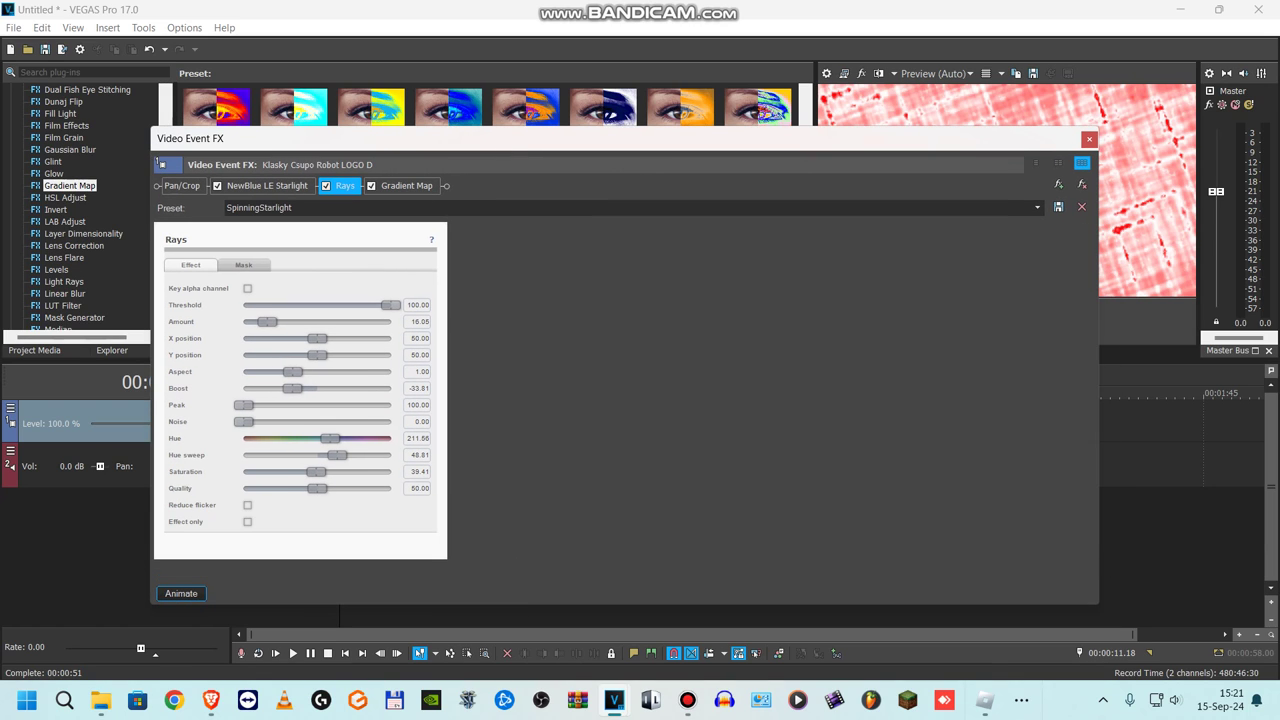
Step: Inspect the Gradient Map colour points on the third video clip, and close its video effects
{"action": "left_click", "coordinate": [406, 185]}
{"action": "left_click_drag", "start_coordinate": [371, 152], "coordinate": [405, 140]}
{"action": "left_click", "coordinate": [247, 279]}
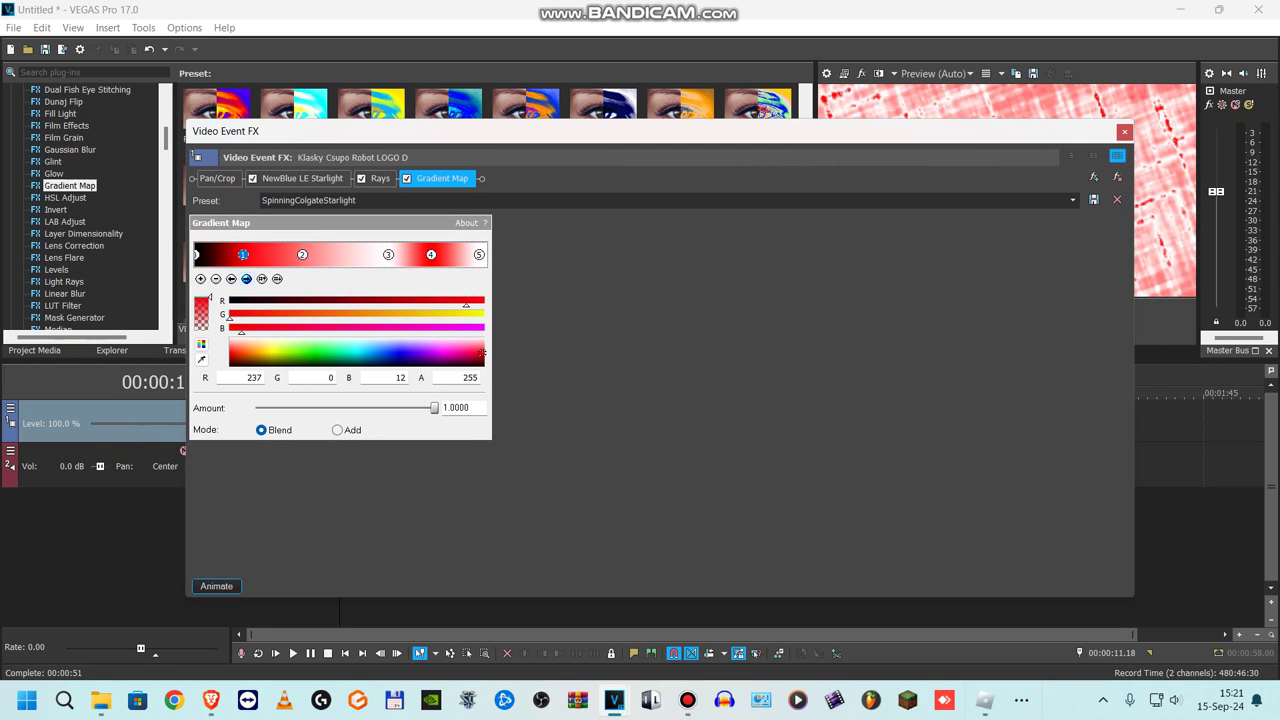
{"action": "left_click", "coordinate": [246, 278]}
{"action": "left_click", "coordinate": [246, 278]}
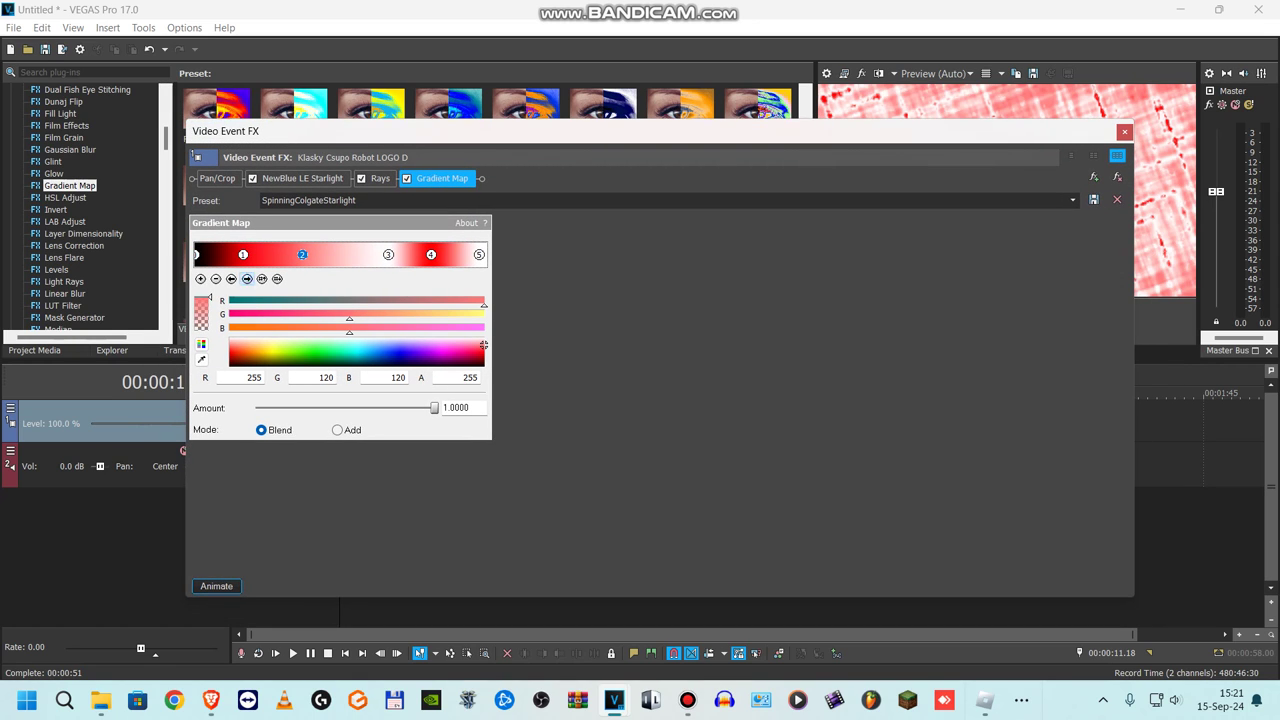
{"action": "left_click", "coordinate": [246, 278]}
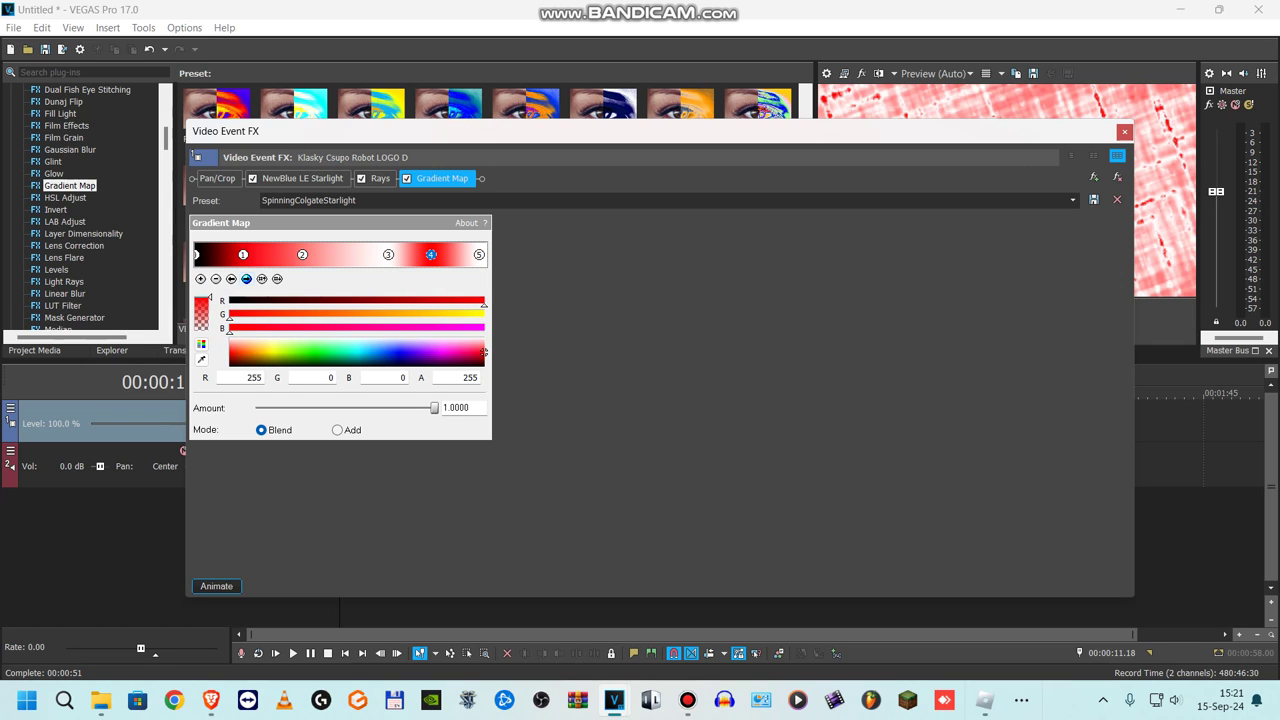
{"action": "left_click", "coordinate": [246, 278]}
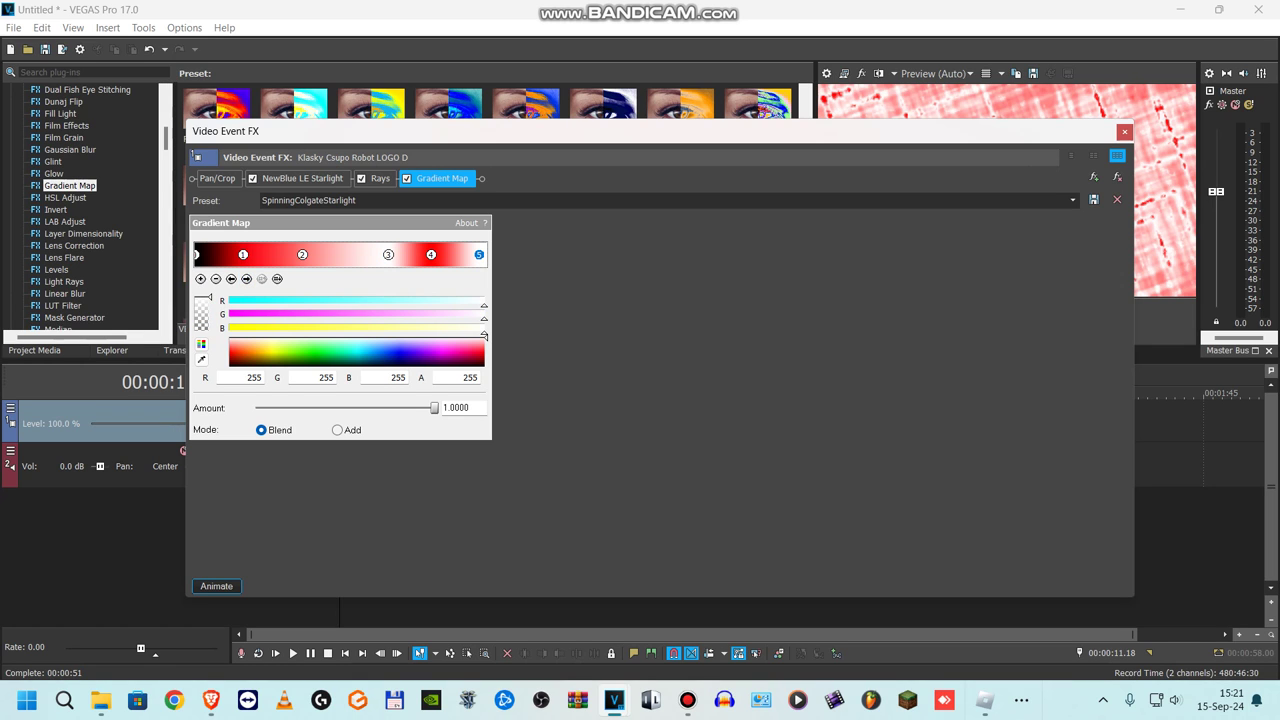
{"action": "left_click", "coordinate": [1125, 132]}
Step: Review the ERZATZ and IL Vocodex audio effect settings on the third audio clip, and close them
{"action": "left_click", "coordinate": [371, 450]}
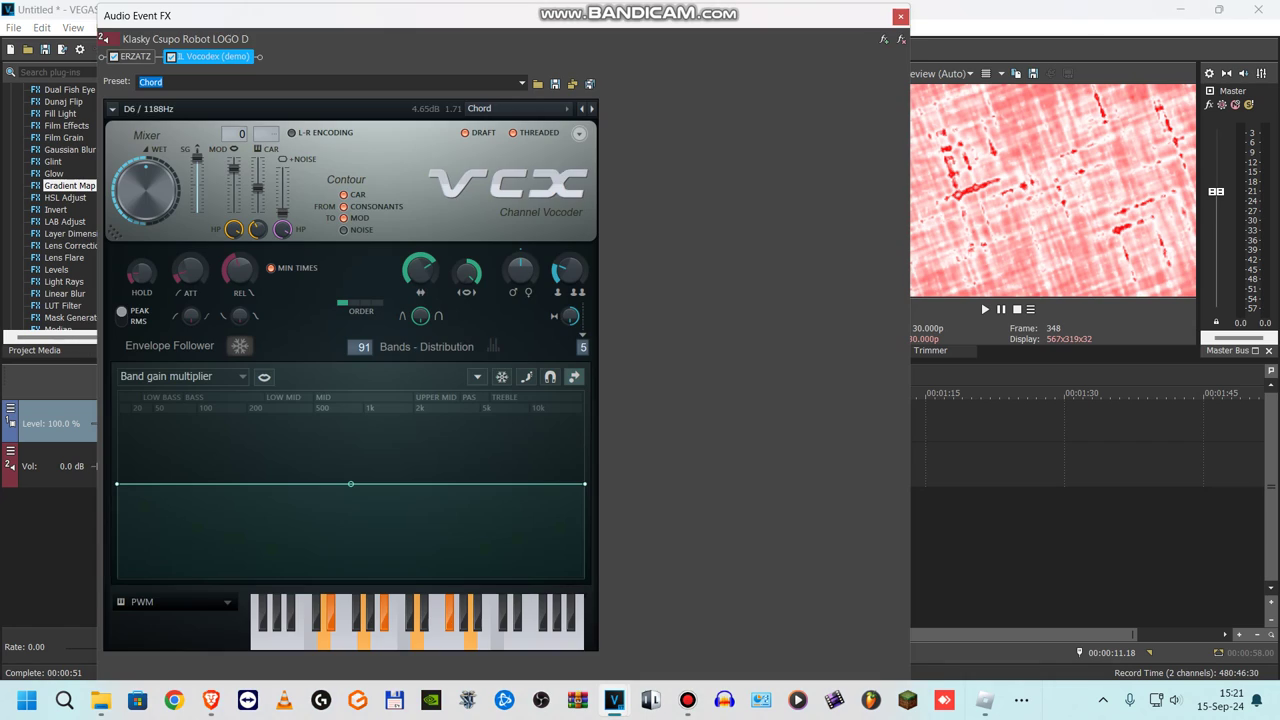
{"action": "left_click", "coordinate": [136, 57]}
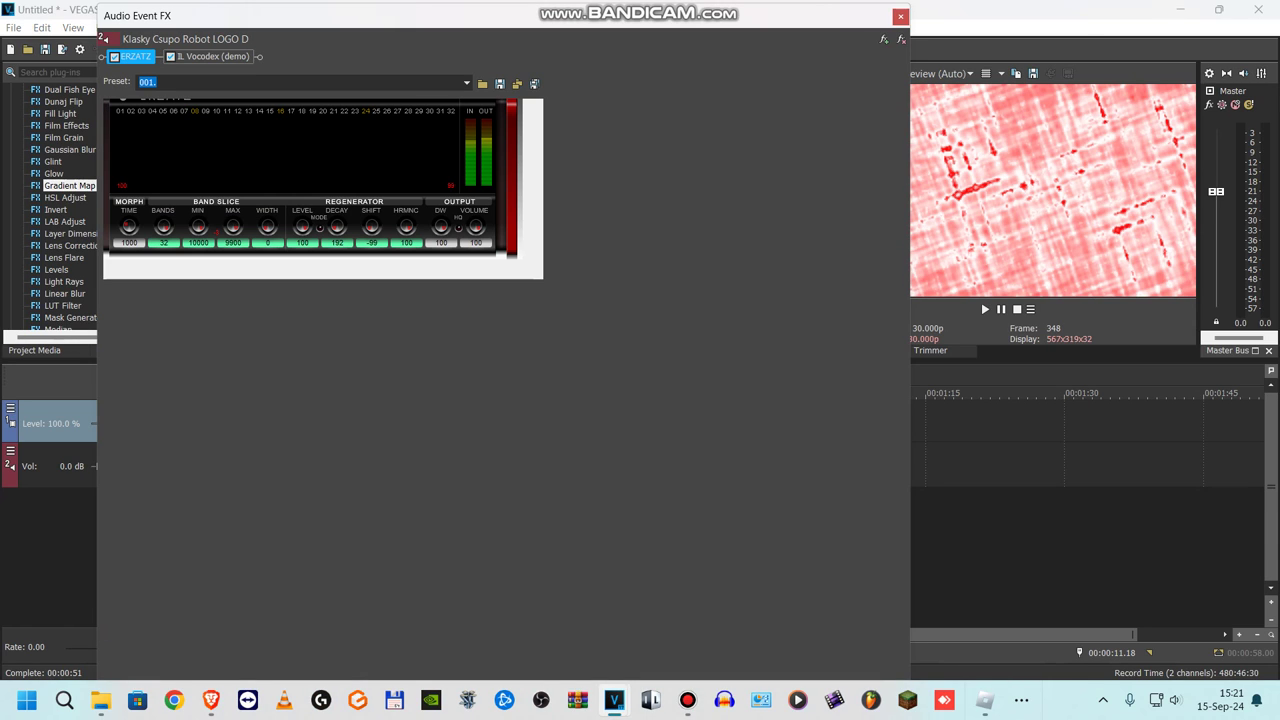
{"action": "left_click", "coordinate": [213, 57]}
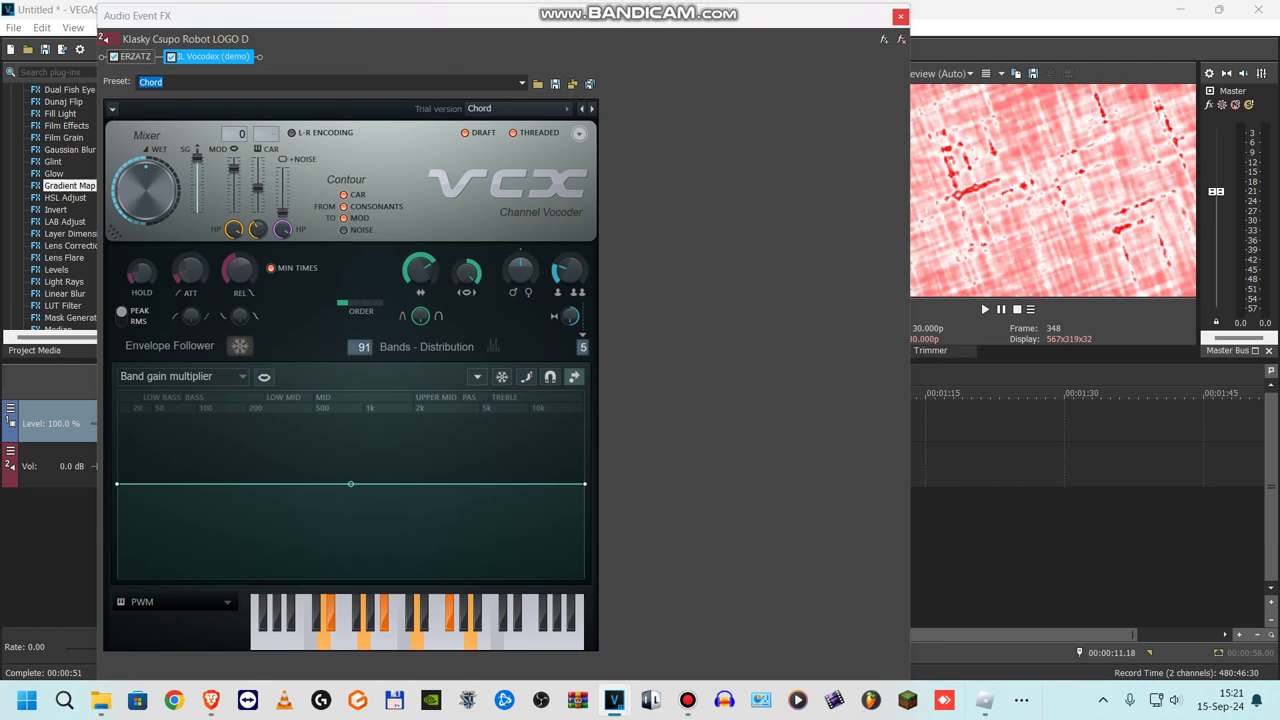
{"action": "left_click", "coordinate": [901, 15]}
Step: Review the Glint and NewBlue ME Earthquake settings on the fourth video clip
{"action": "left_click", "coordinate": [393, 425]}
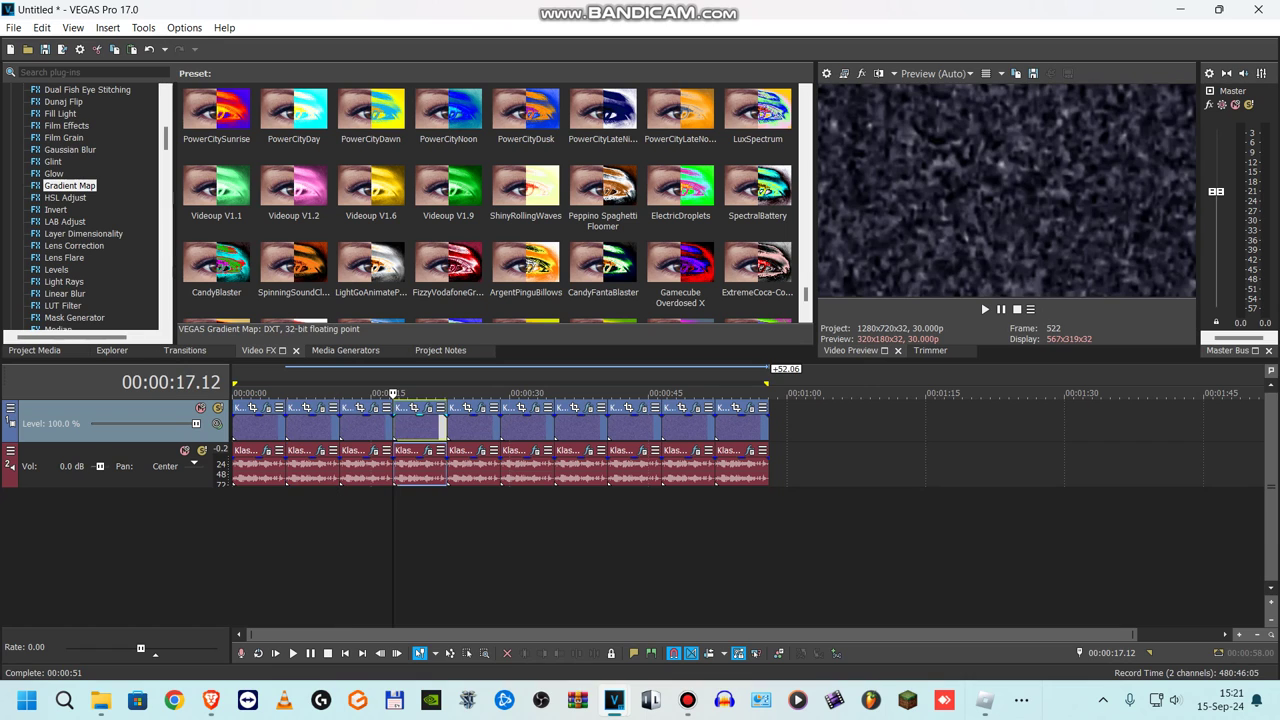
{"action": "left_click", "coordinate": [427, 407]}
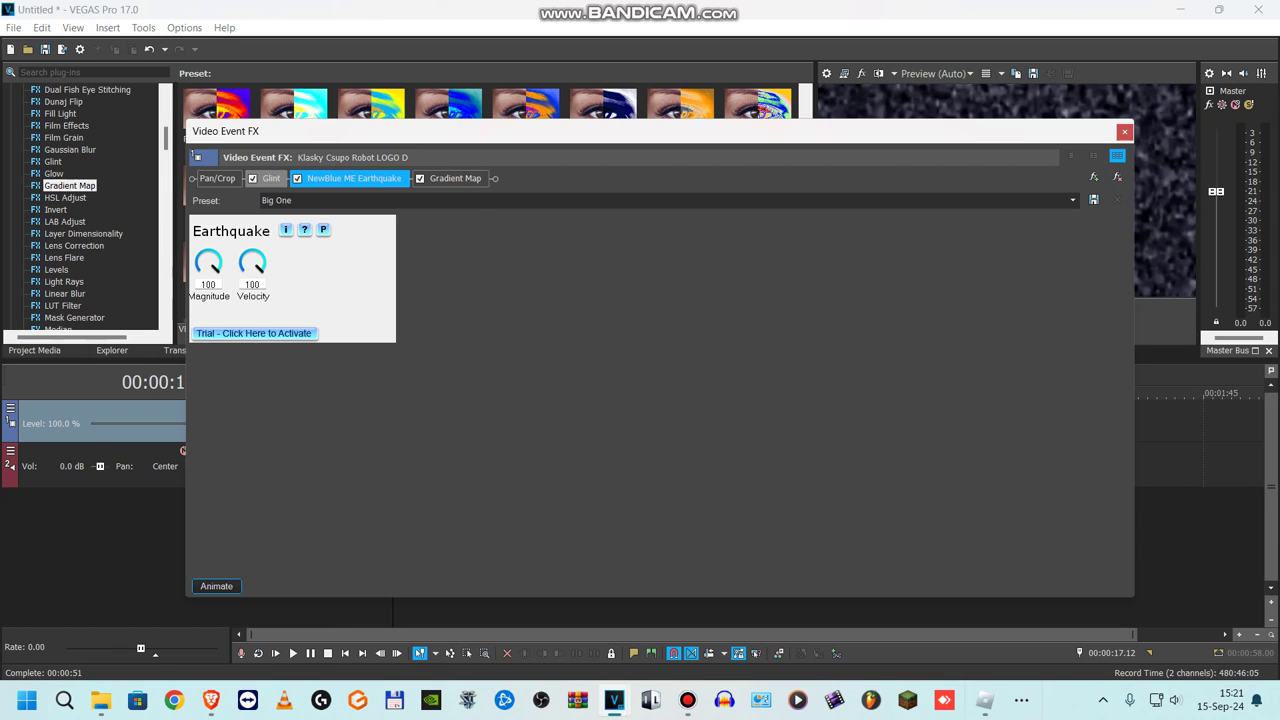
{"action": "left_click", "coordinate": [271, 179]}
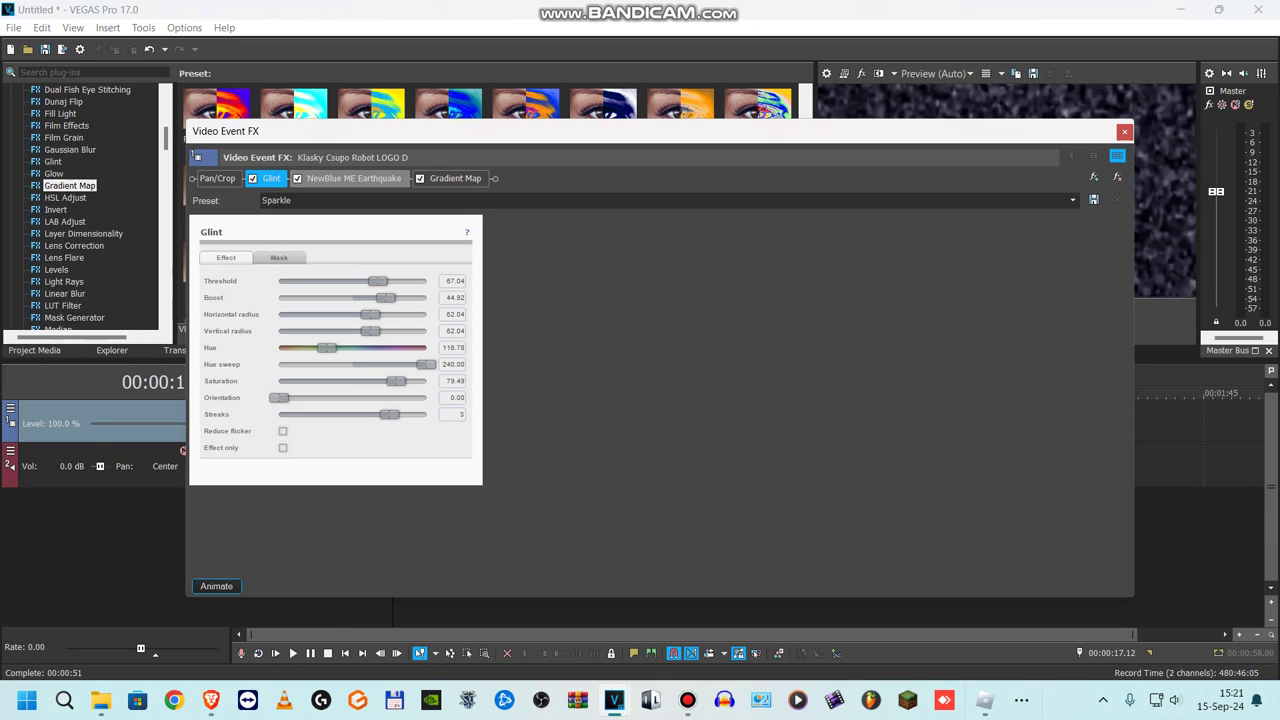
{"action": "left_click", "coordinate": [353, 179]}
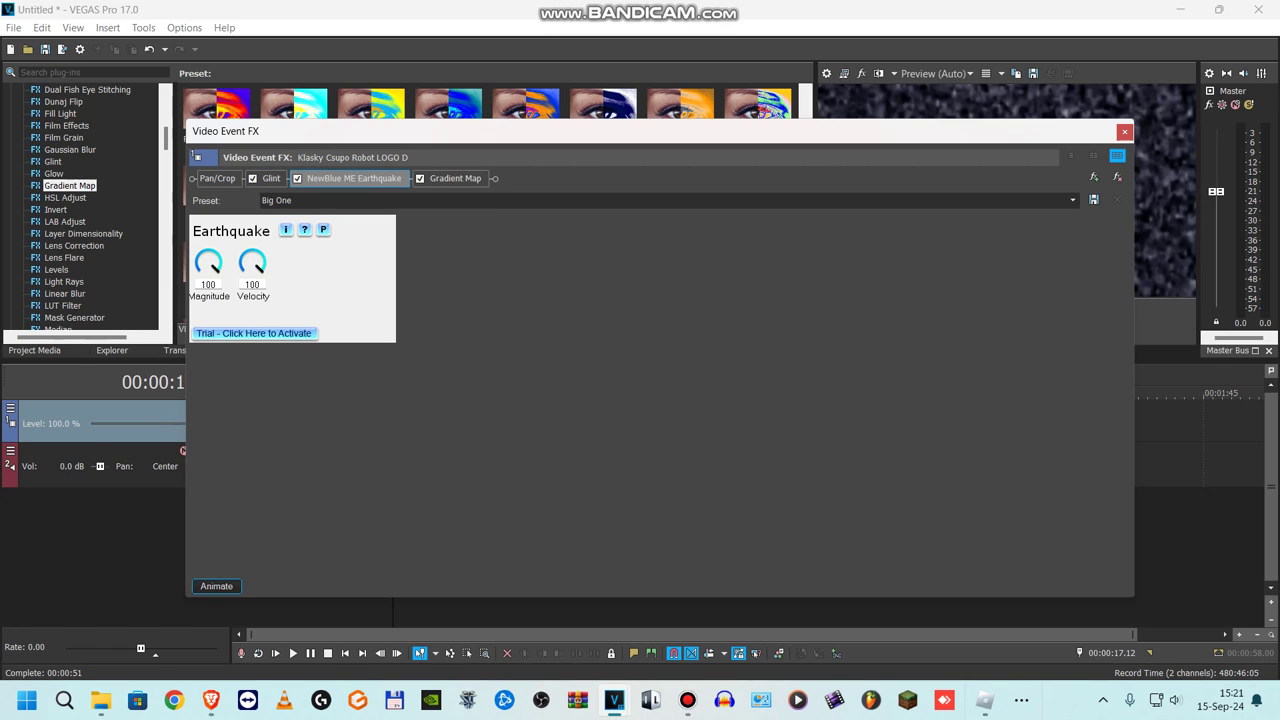
Step: Inspect each Gradient Map colour point on the fourth video clip, and close its video effects
{"action": "left_click", "coordinate": [455, 178]}
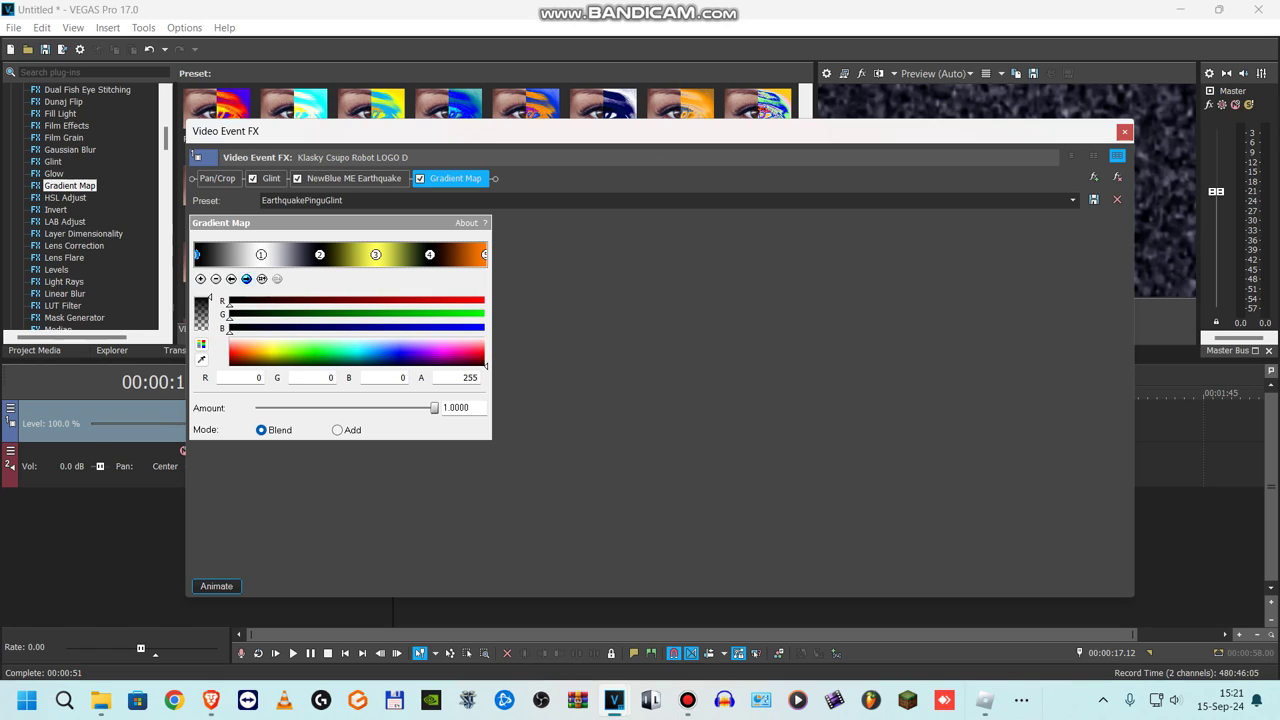
{"action": "left_click", "coordinate": [246, 278]}
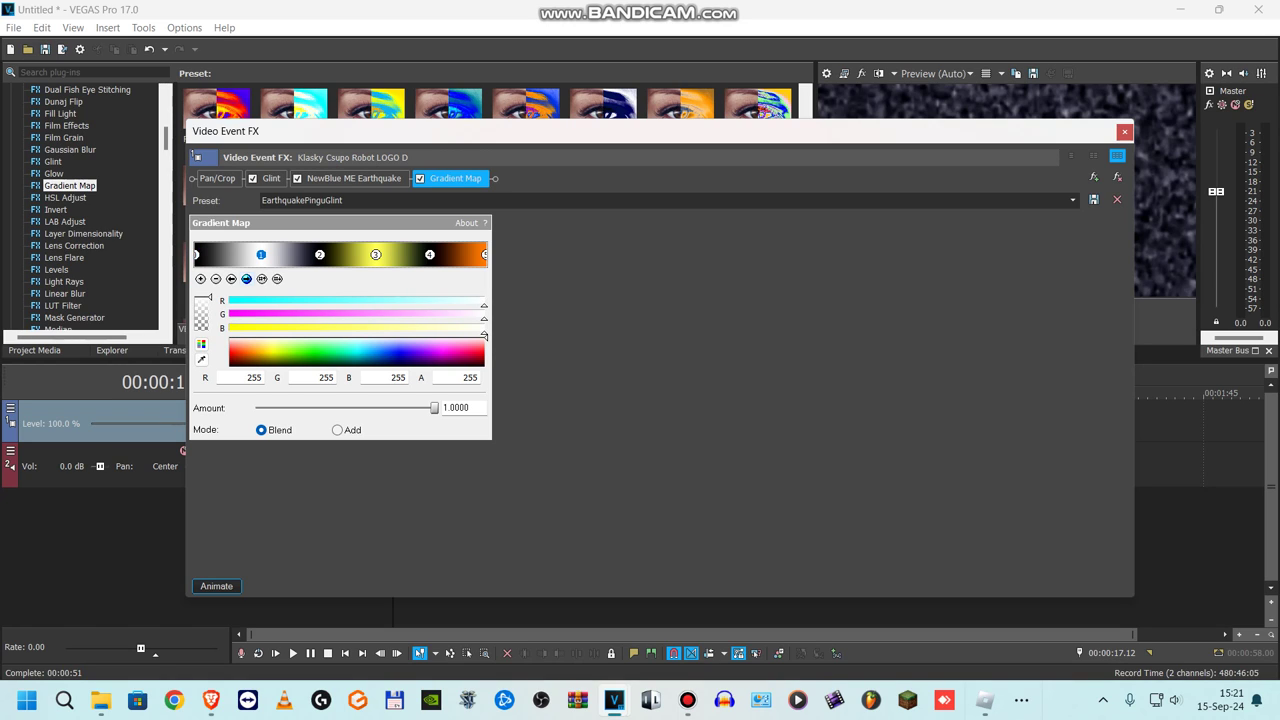
{"action": "left_click", "coordinate": [246, 278]}
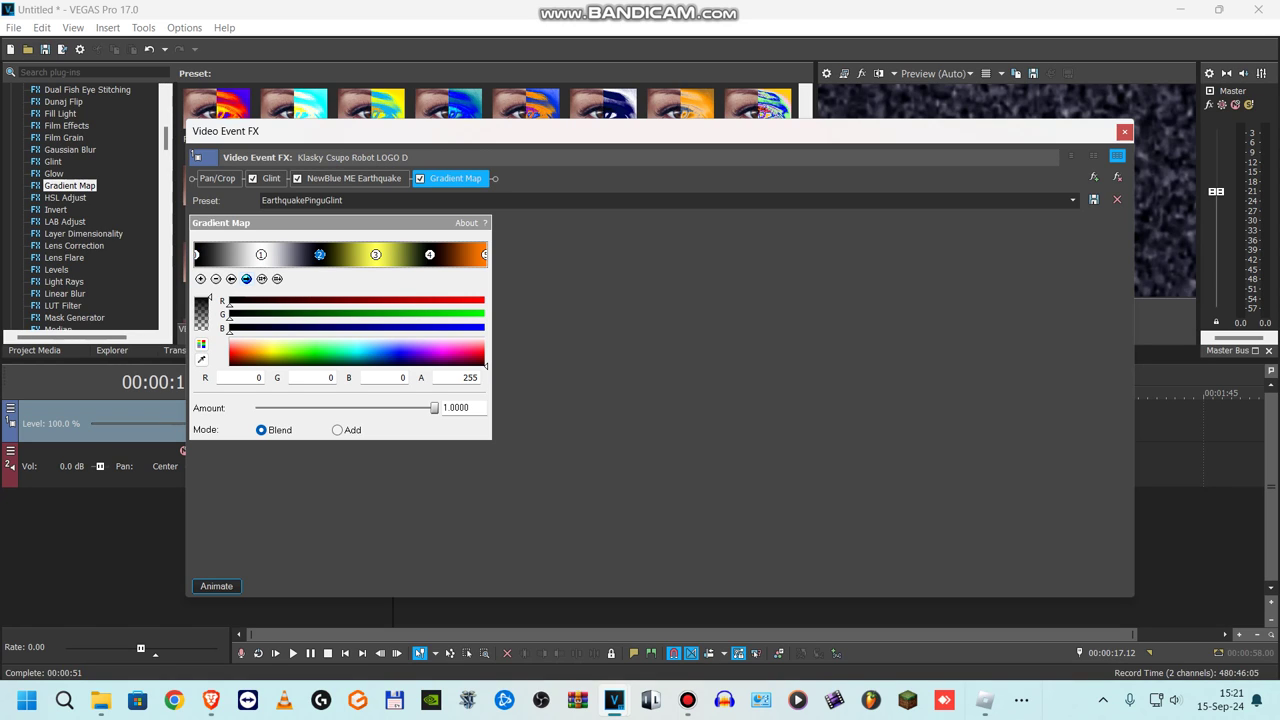
{"action": "left_click", "coordinate": [246, 278]}
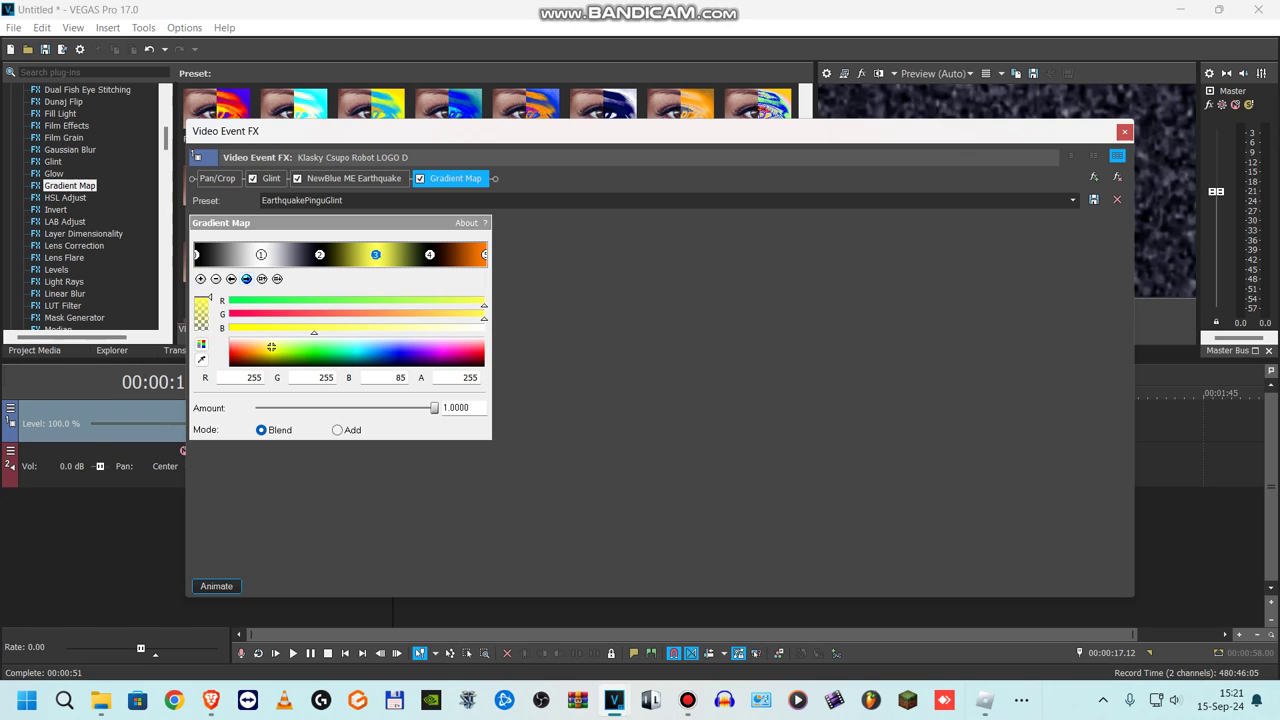
{"action": "left_click", "coordinate": [246, 278]}
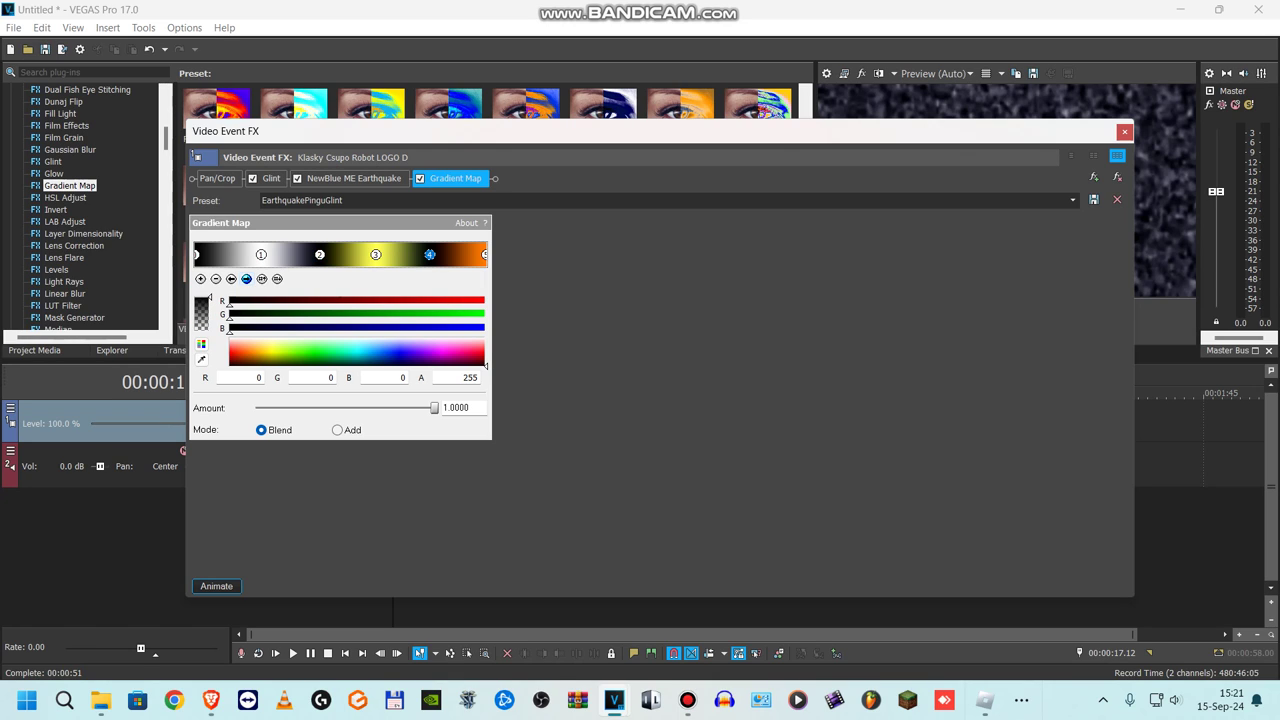
{"action": "left_click", "coordinate": [246, 278]}
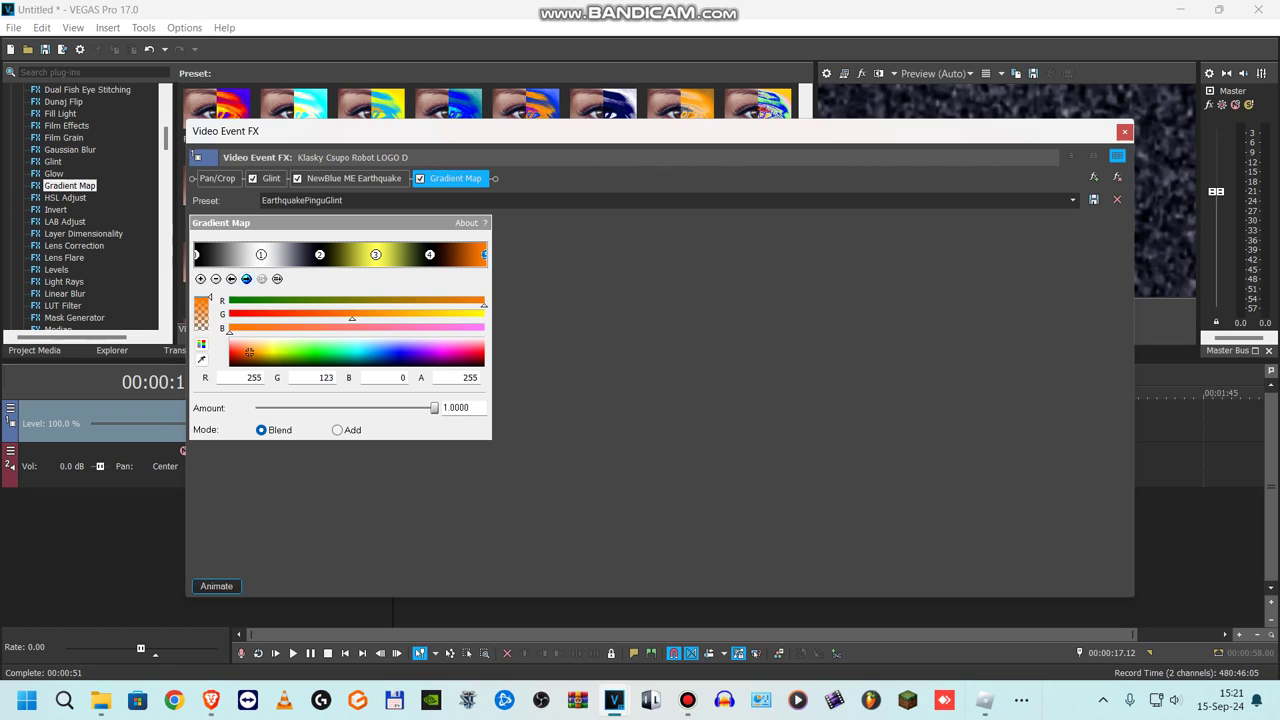
{"action": "left_click", "coordinate": [1125, 132]}
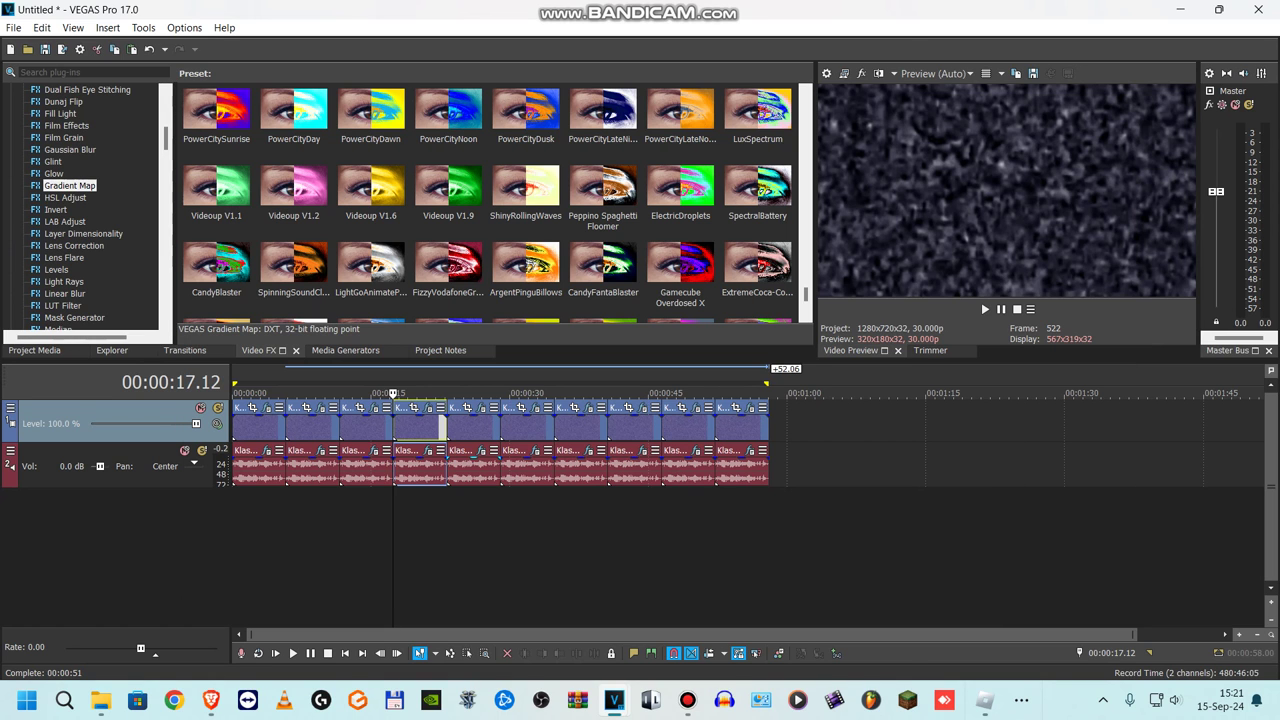
Step: Review the tb_grumblebum, Bitcrusher and IL Vocodex audio effect settings on the fourth audio clip, and close them
{"action": "left_click", "coordinate": [425, 450]}
{"action": "left_click", "coordinate": [151, 57]}
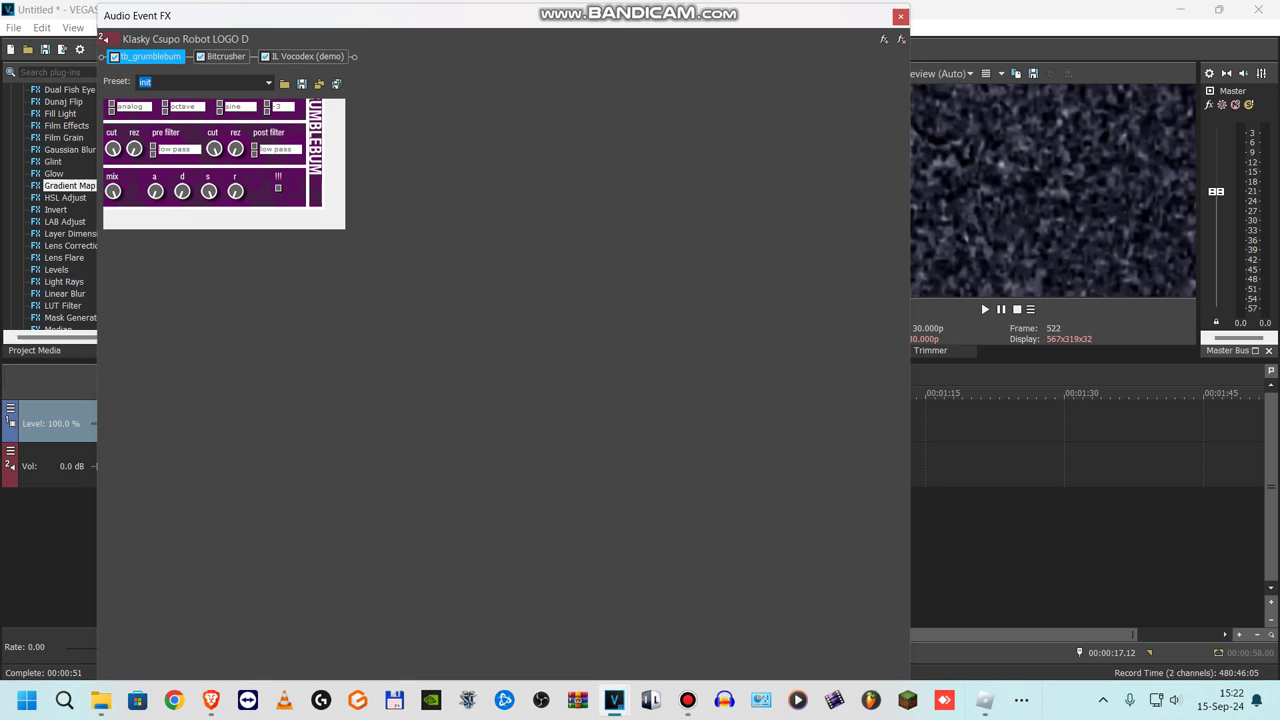
{"action": "left_click", "coordinate": [226, 57]}
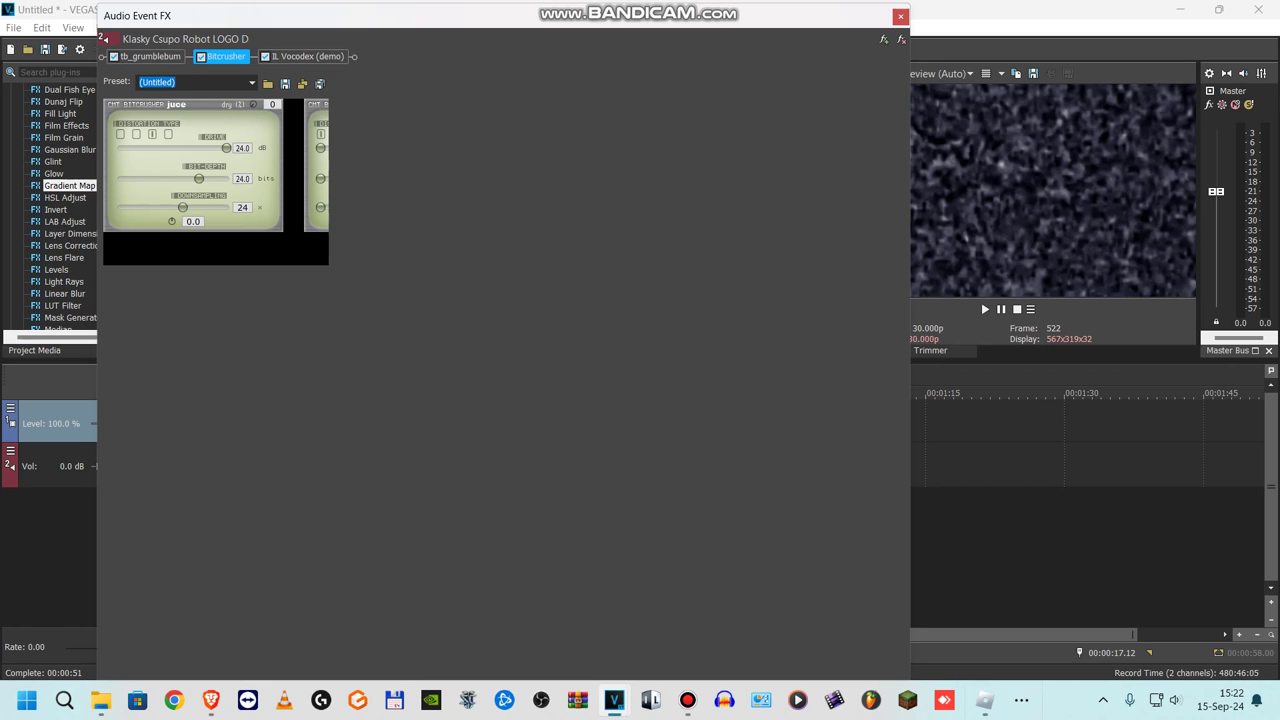
{"action": "left_click", "coordinate": [307, 57]}
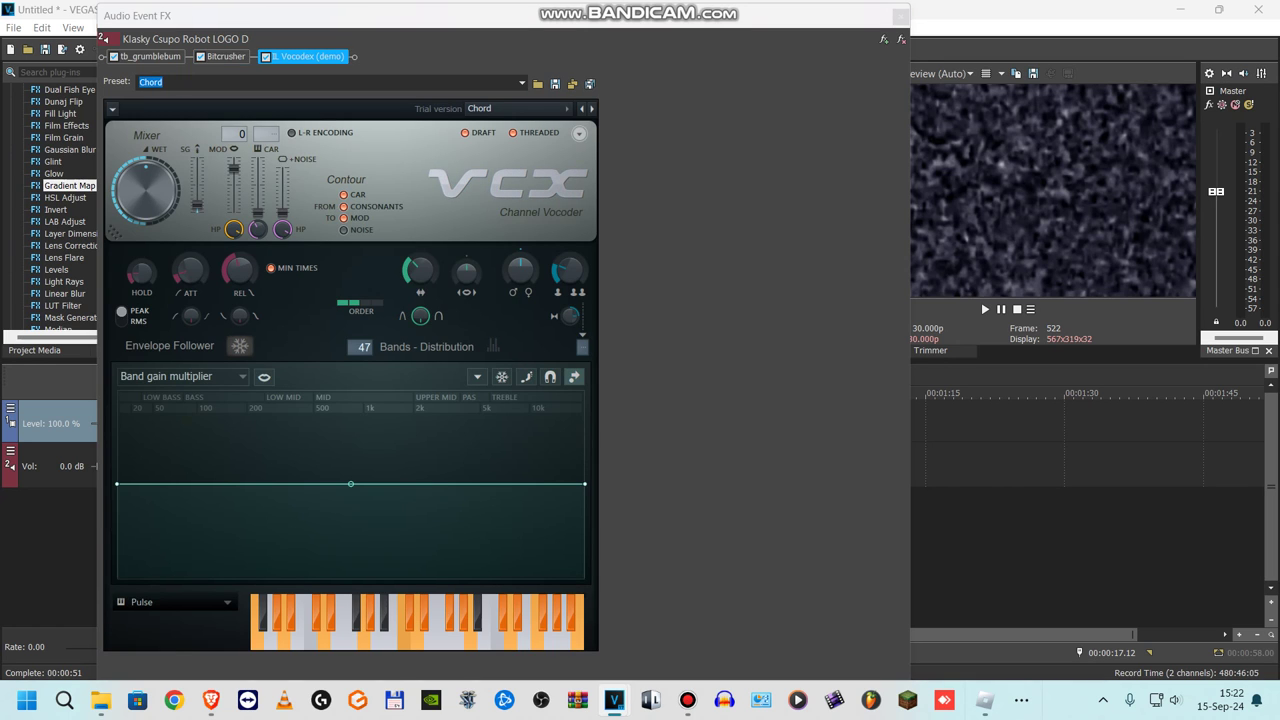
{"action": "left_click", "coordinate": [900, 16]}
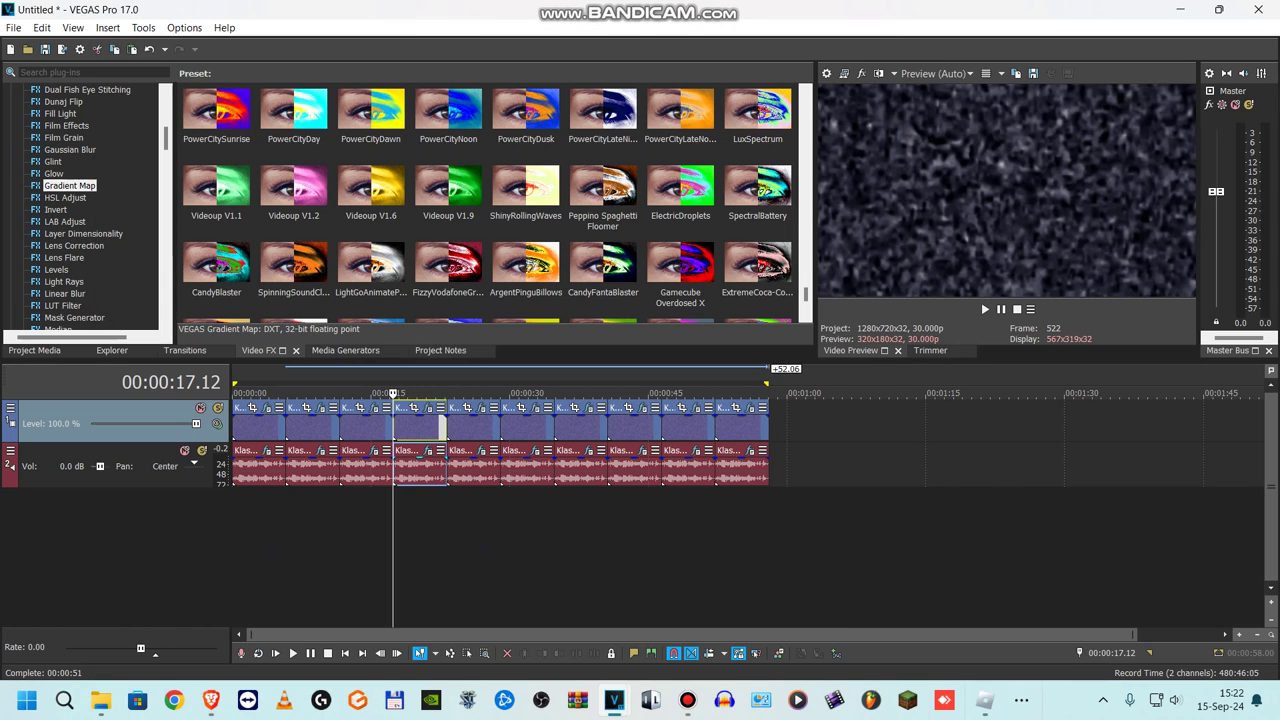
Step: Review the Rays and NewBlue ME Wiggle settings on the fifth video clip
{"action": "left_click", "coordinate": [453, 426]}
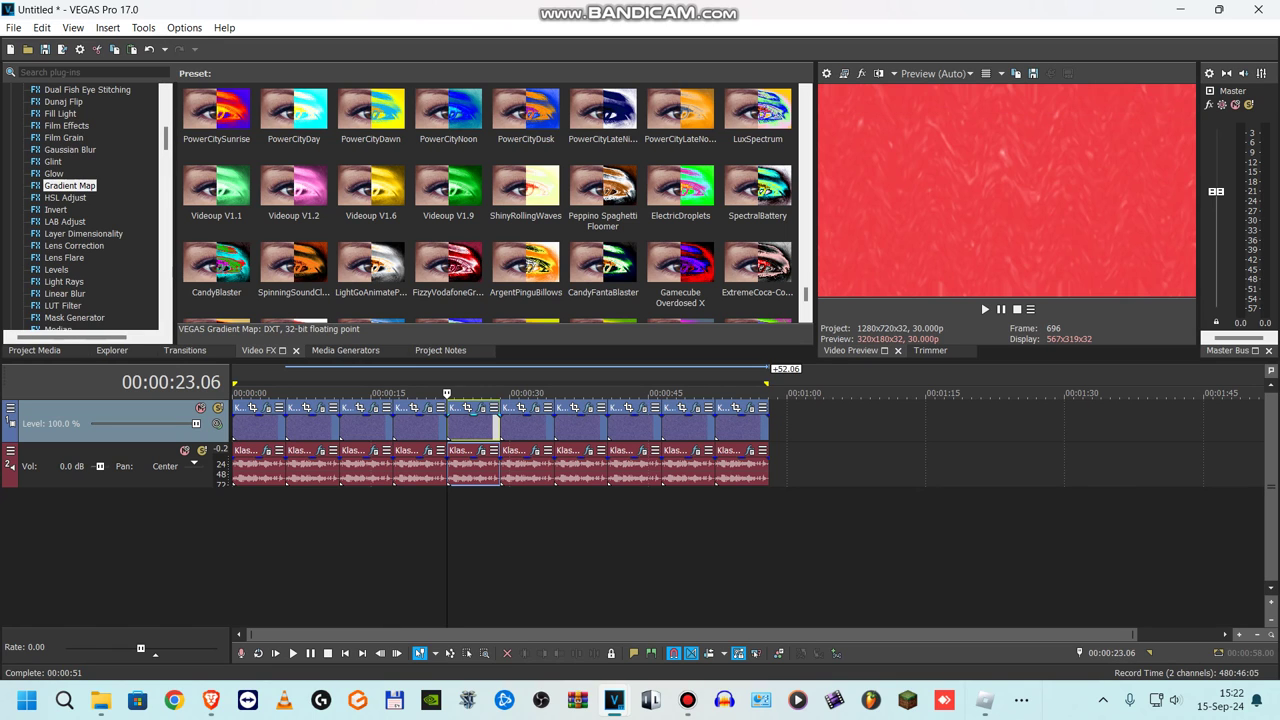
{"action": "left_click", "coordinate": [482, 408]}
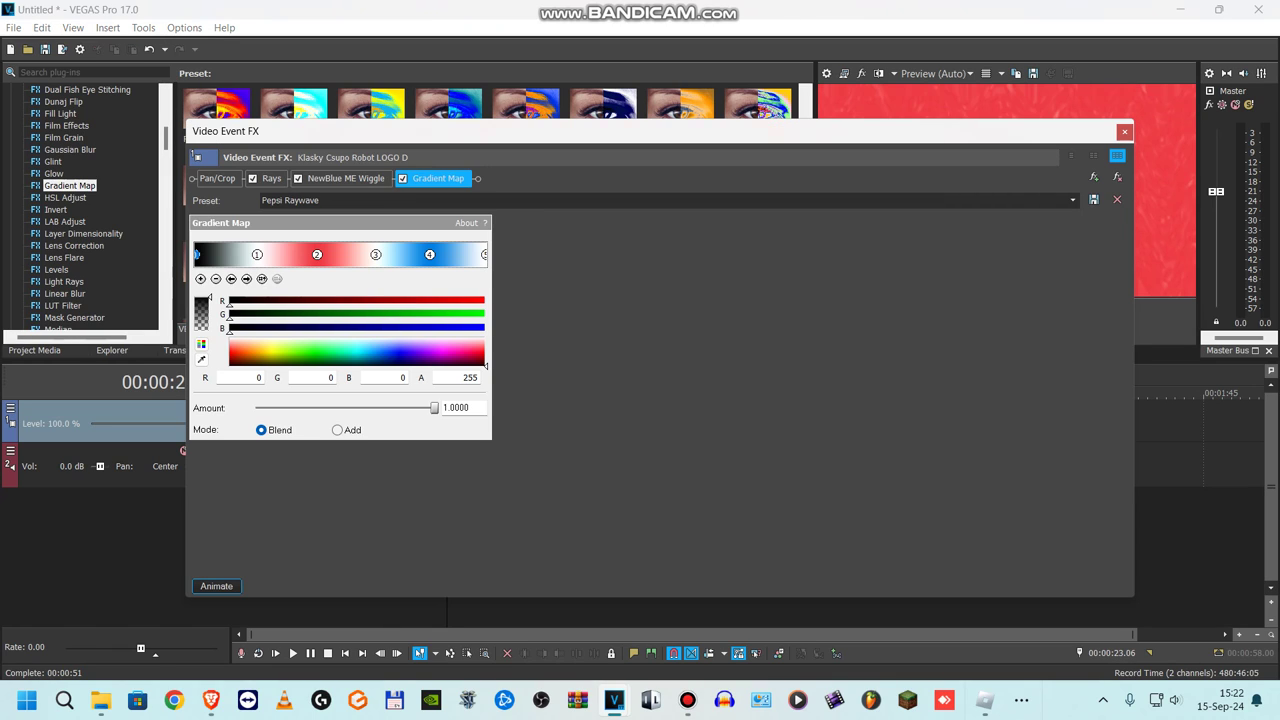
{"action": "left_click", "coordinate": [271, 178]}
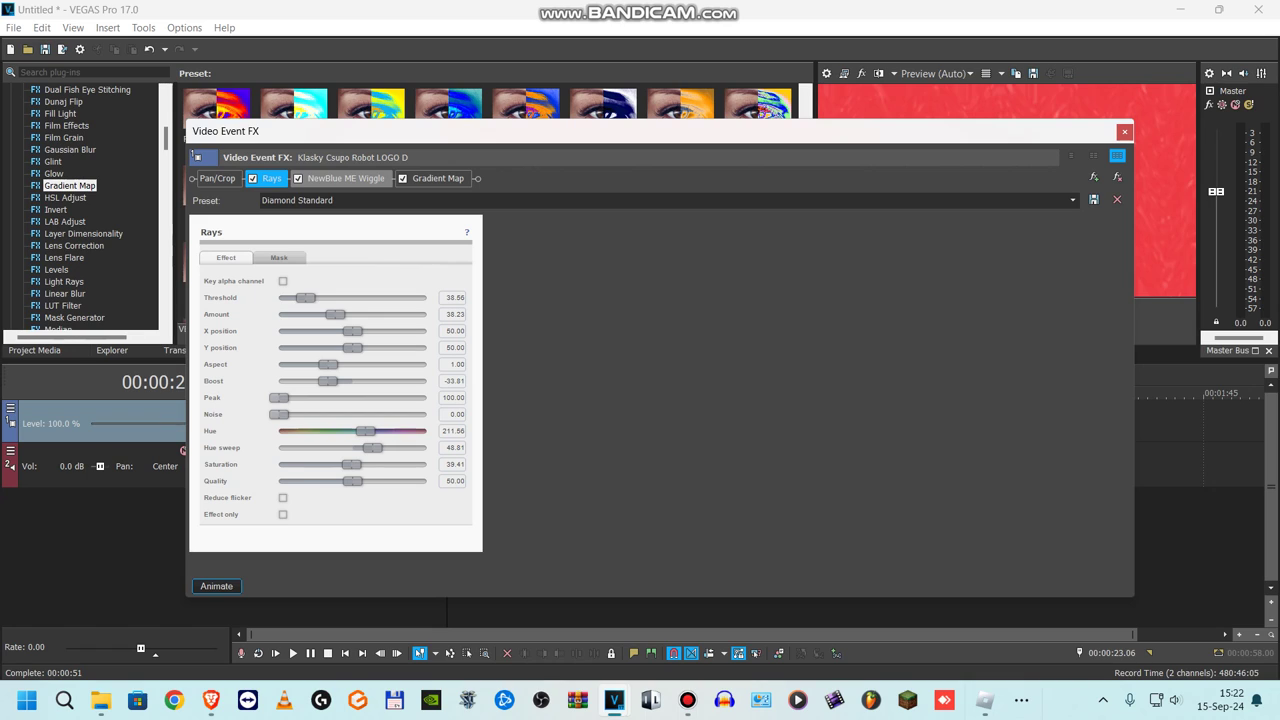
{"action": "left_click", "coordinate": [345, 178]}
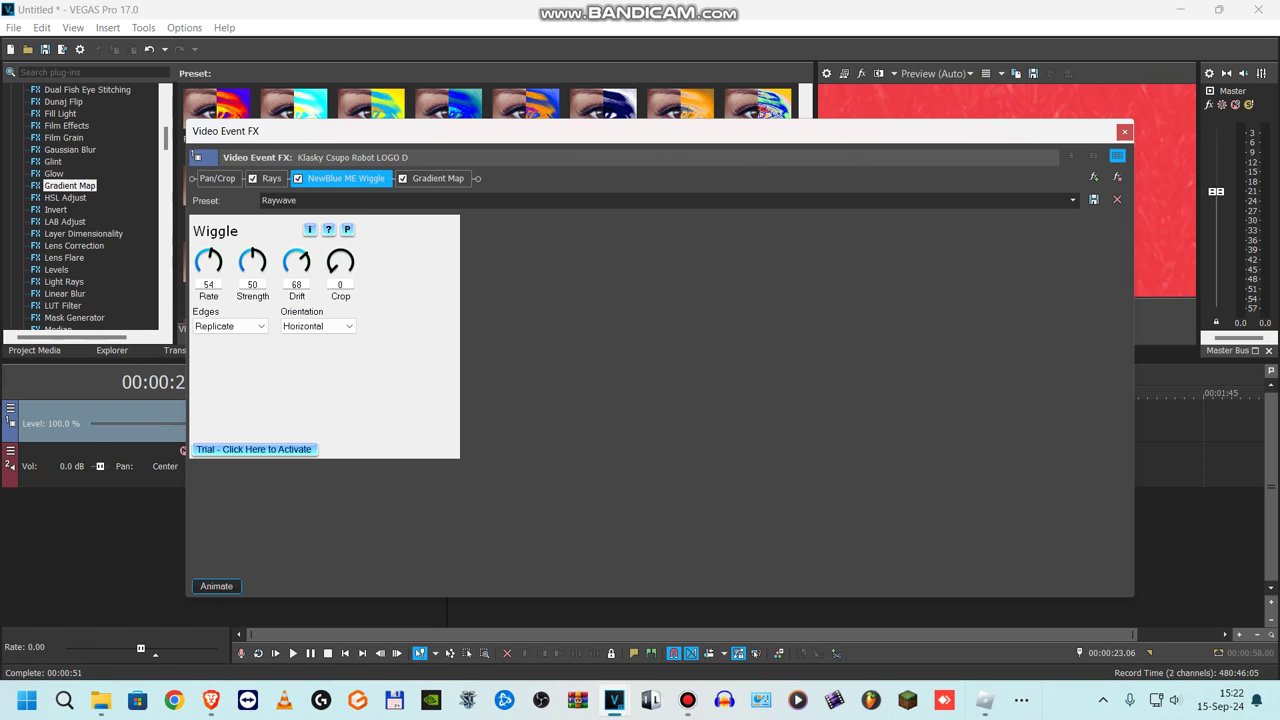
Step: Inspect each Gradient Map colour point on the fifth video clip, and close its video effects
{"action": "left_click", "coordinate": [437, 178]}
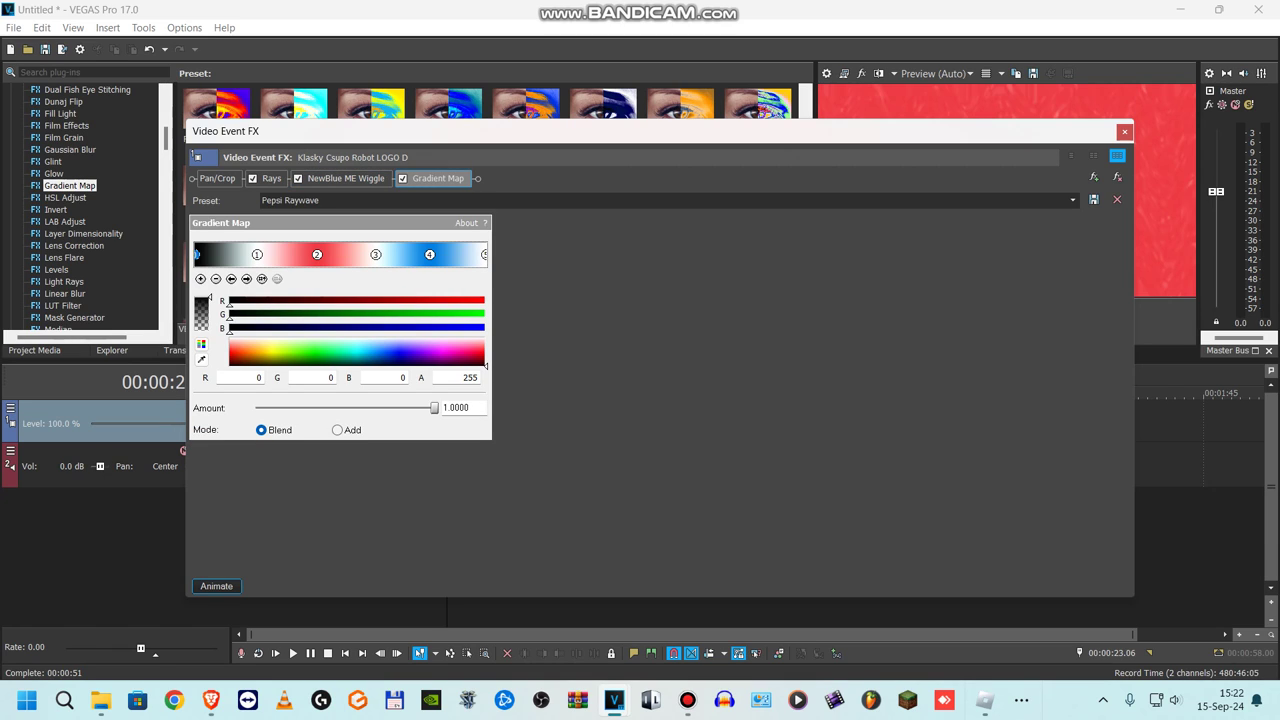
{"action": "left_click", "coordinate": [246, 279]}
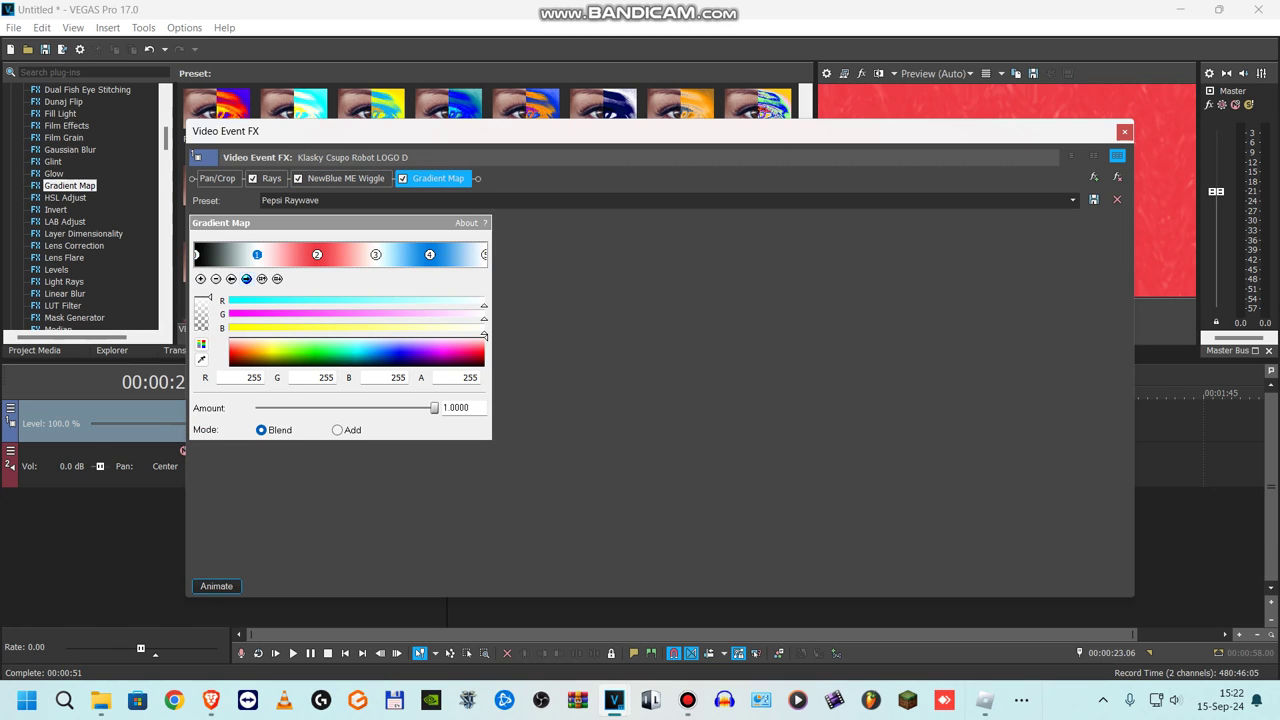
{"action": "left_click", "coordinate": [246, 278]}
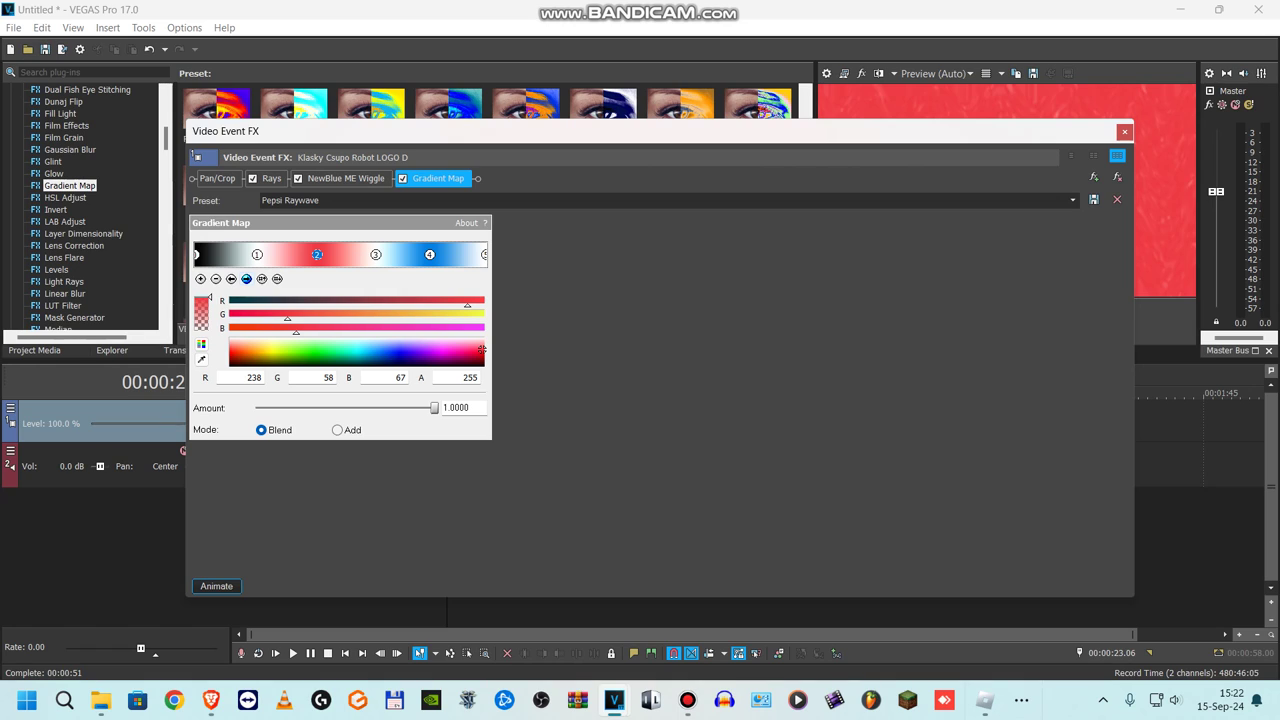
{"action": "left_click", "coordinate": [246, 278]}
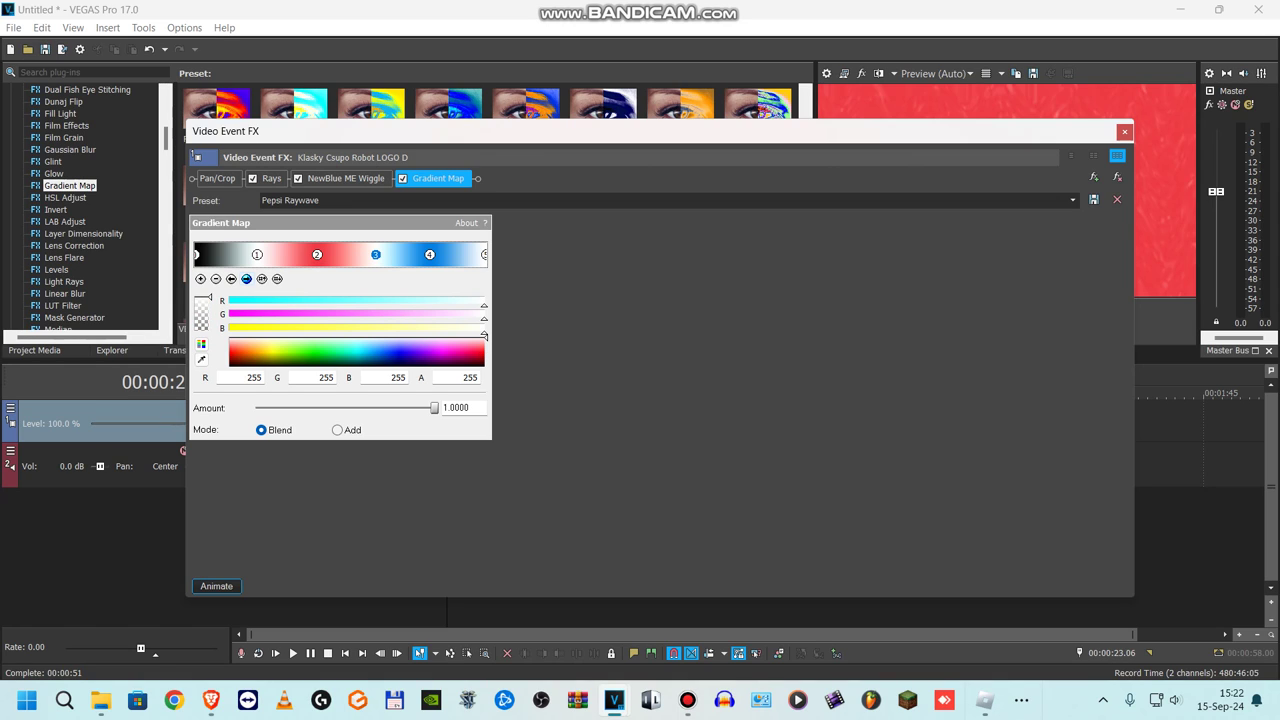
{"action": "left_click", "coordinate": [246, 278]}
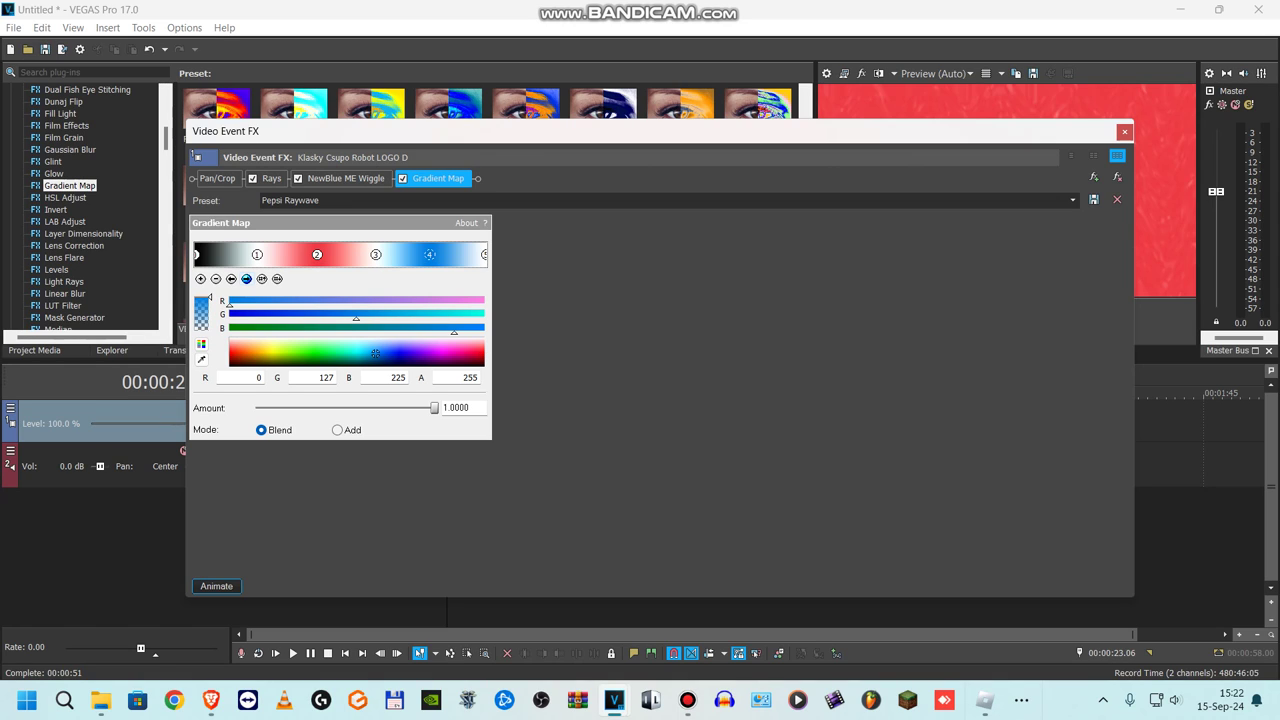
{"action": "left_click", "coordinate": [246, 278]}
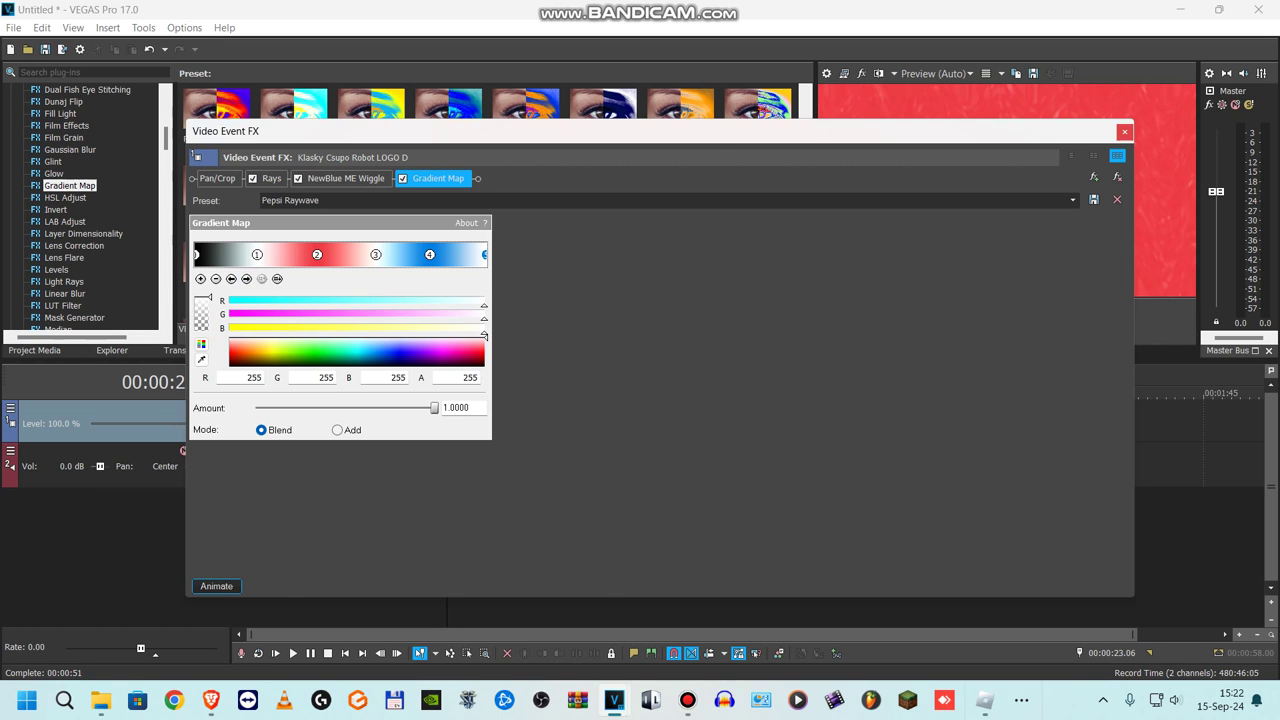
{"action": "left_click", "coordinate": [1124, 132]}
Step: Review the IO/PitchShift, tb_grumblebum and IL Vocodex audio effect settings on the fifth audio clip, and close them
{"action": "left_click", "coordinate": [481, 451]}
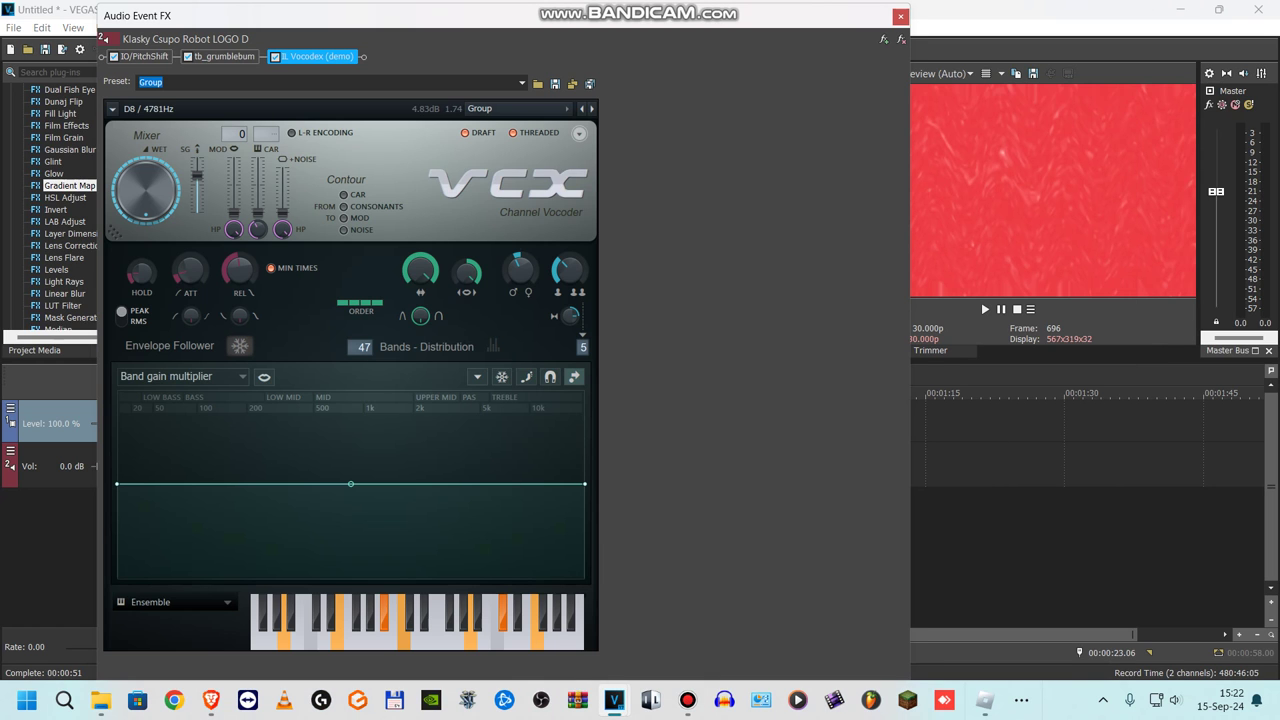
{"action": "left_click", "coordinate": [145, 57]}
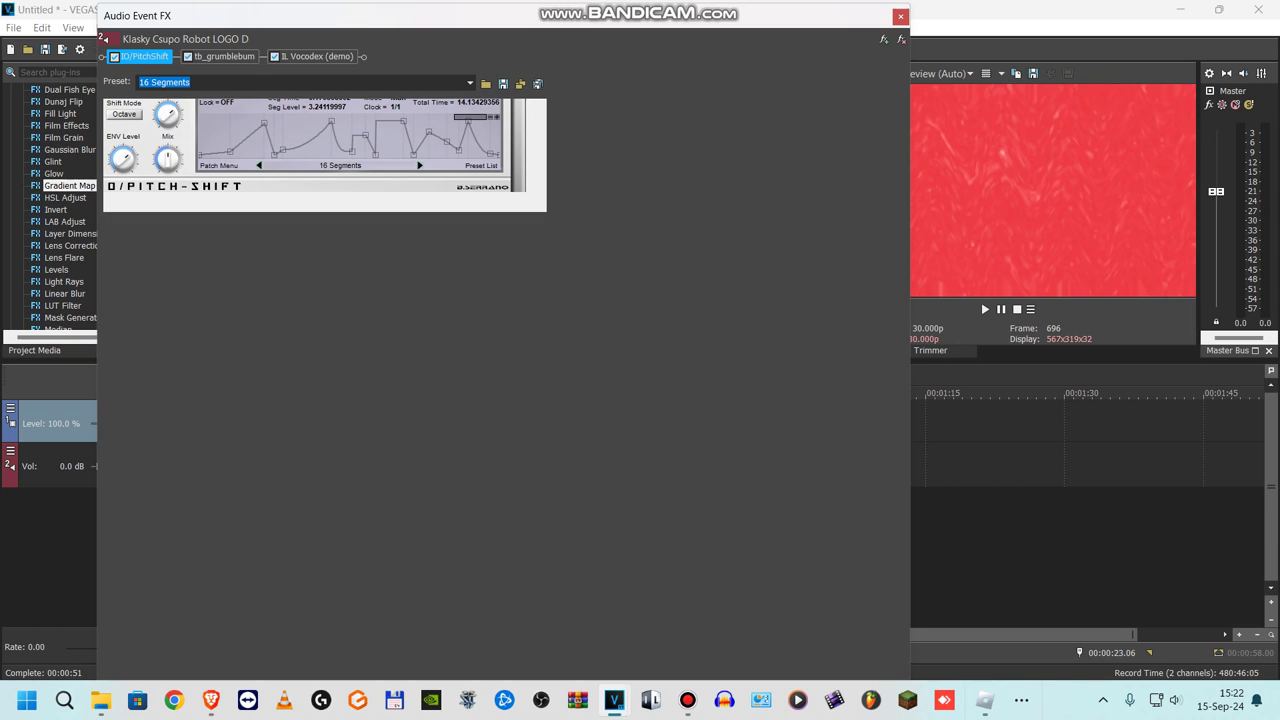
{"action": "left_click", "coordinate": [224, 57]}
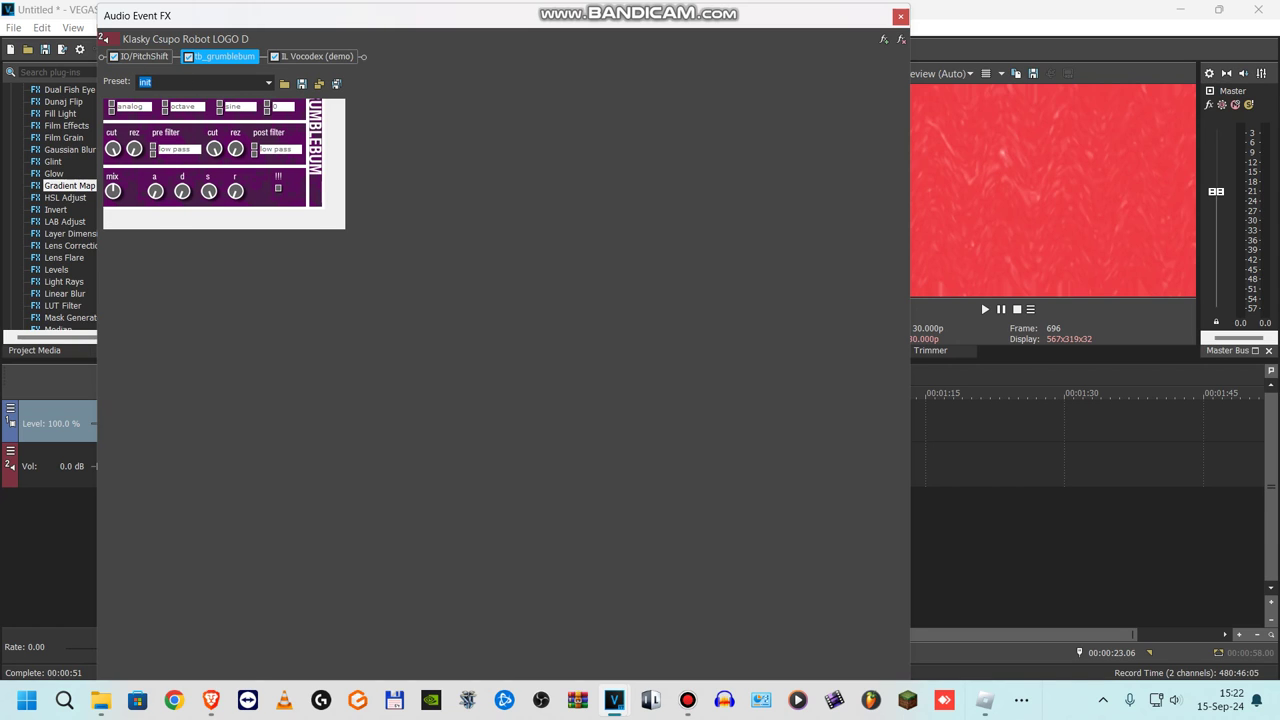
{"action": "left_click", "coordinate": [317, 57]}
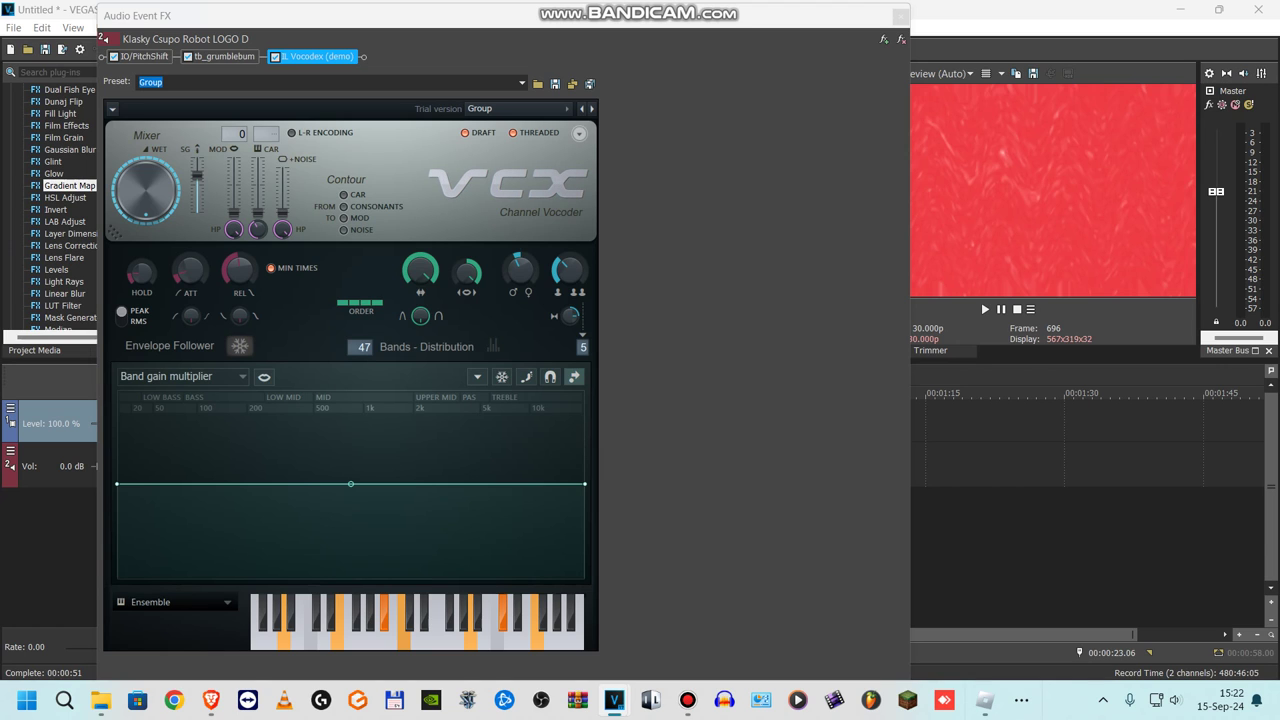
{"action": "left_click", "coordinate": [900, 15]}
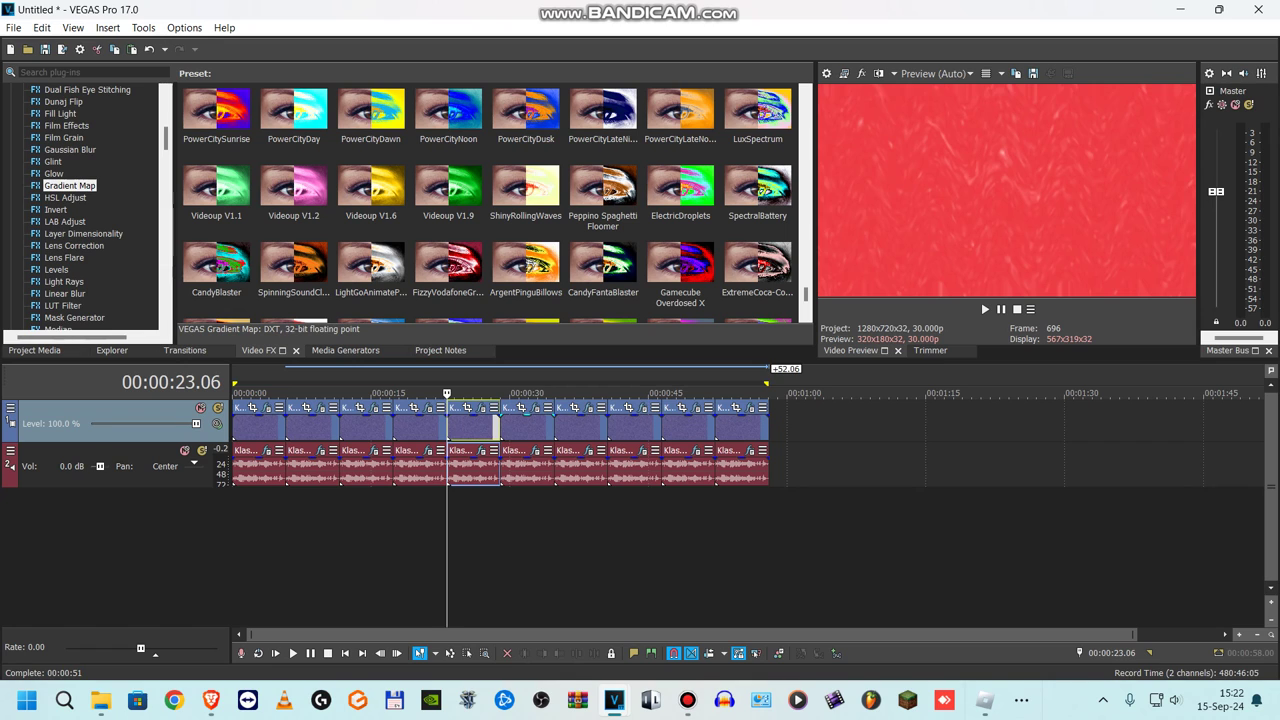
Step: Review the Light Rays settings and both Swirl effects' start and end keyframes on the sixth video clip
{"action": "left_click", "coordinate": [536, 408]}
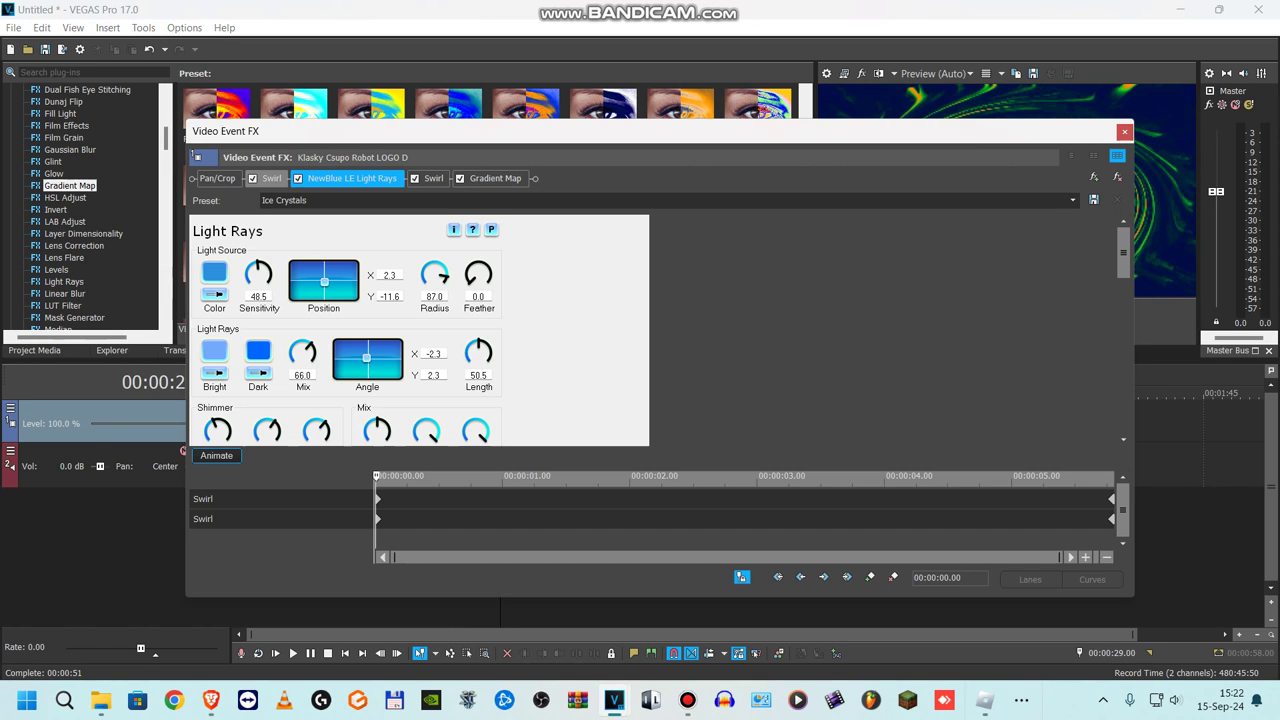
{"action": "left_click", "coordinate": [271, 178]}
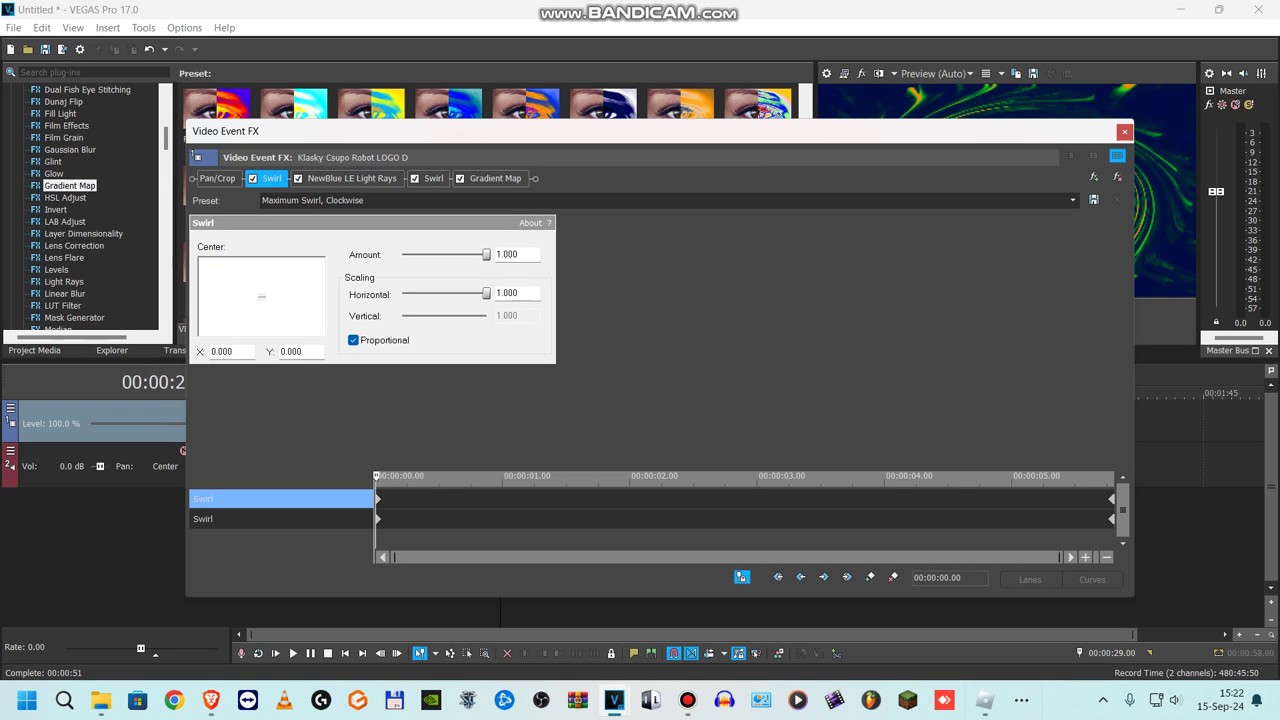
{"action": "left_click_drag", "start_coordinate": [387, 499], "coordinate": [1115, 499]}
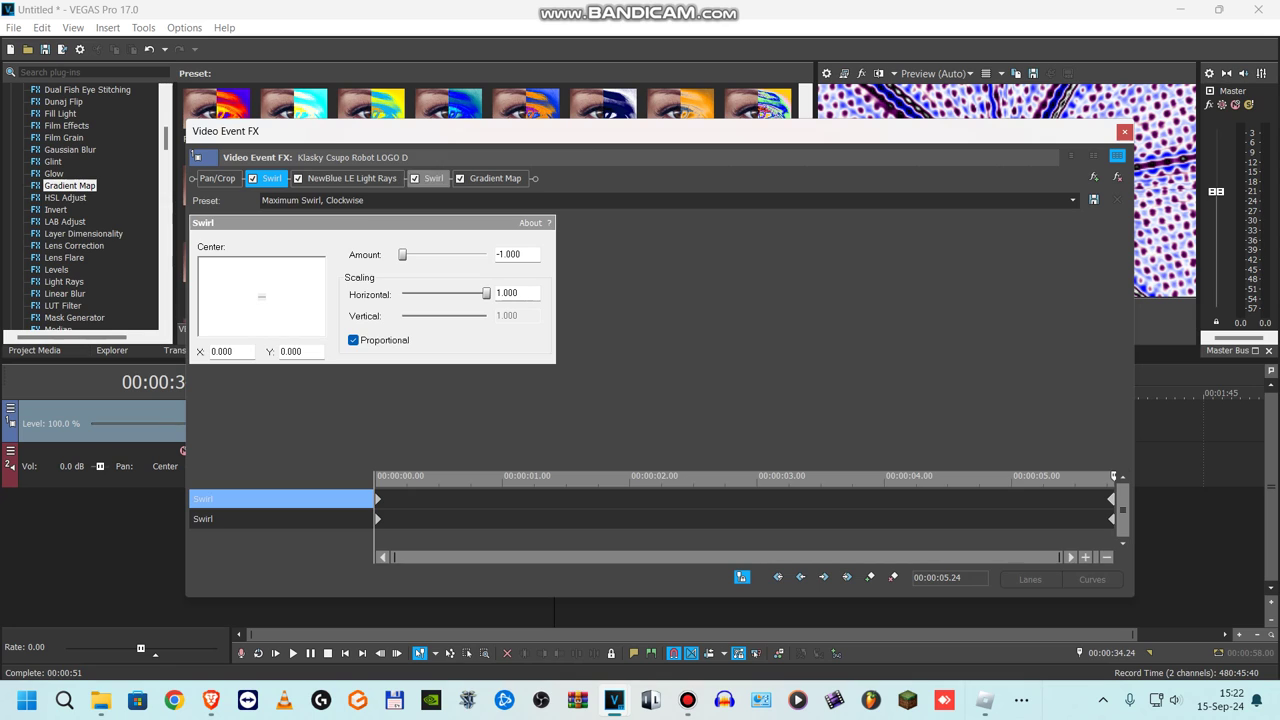
{"action": "left_click", "coordinate": [351, 178]}
{"action": "left_click_drag", "start_coordinate": [398, 519], "coordinate": [1113, 515]}
Step: Inspect each Gradient Map colour point on the sixth video clip, and close its video effects
{"action": "left_click", "coordinate": [495, 178]}
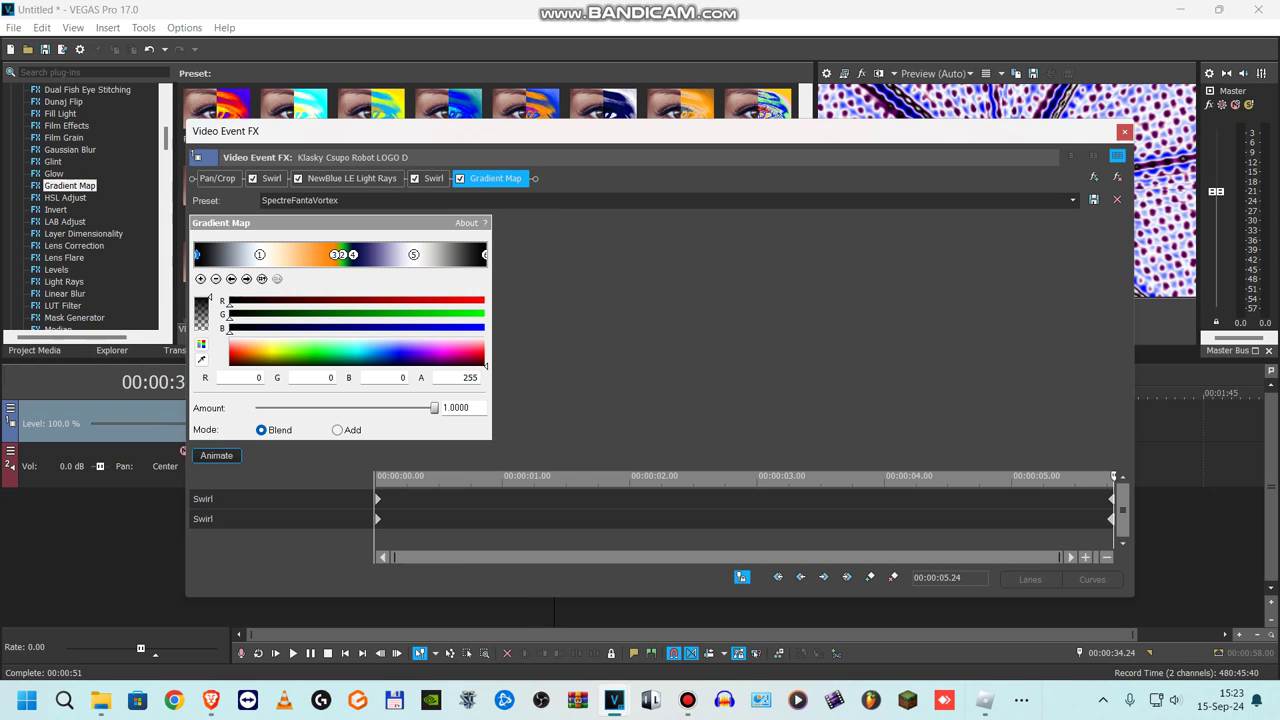
{"action": "left_click_drag", "start_coordinate": [463, 531], "coordinate": [482, 531]}
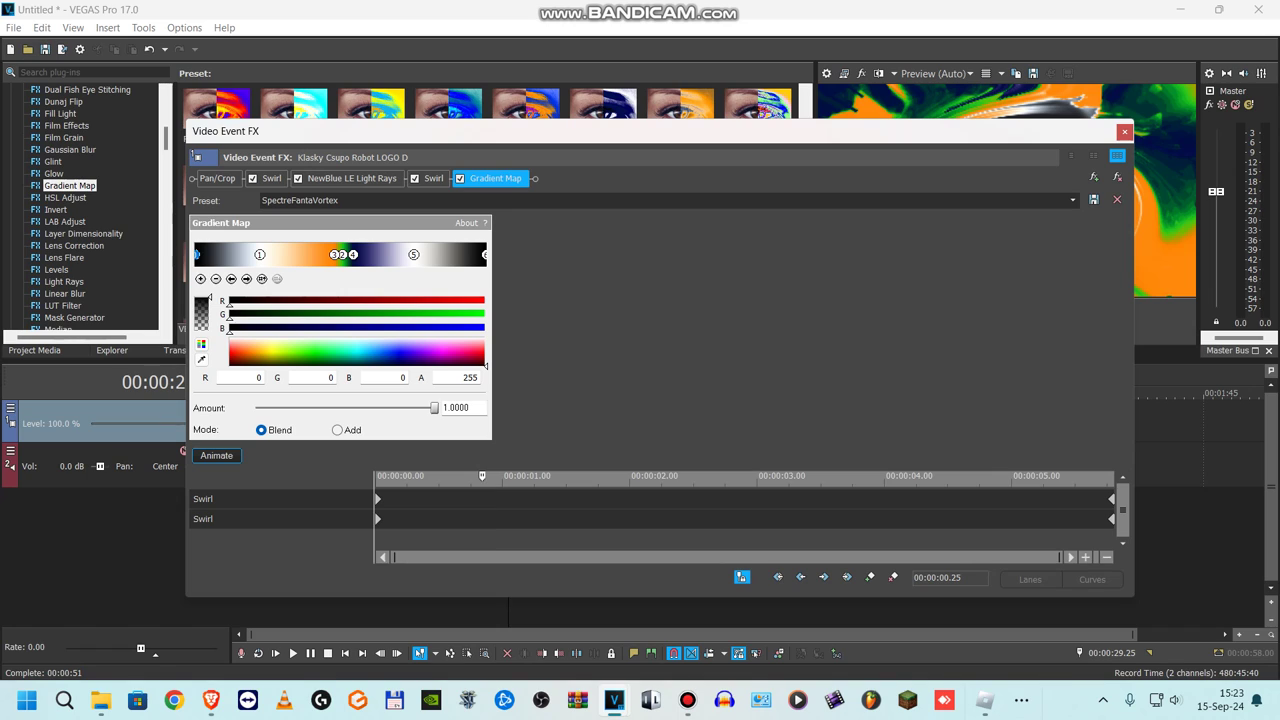
{"action": "left_click", "coordinate": [260, 255]}
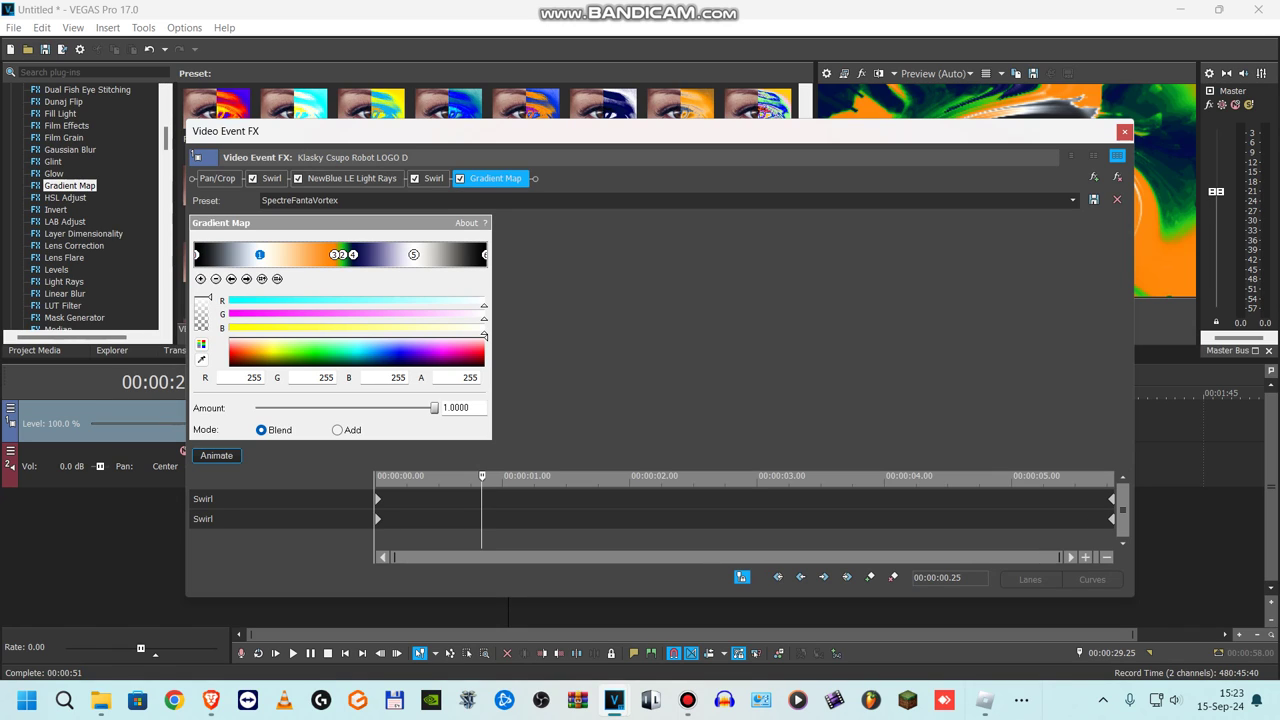
{"action": "left_click", "coordinate": [334, 255]}
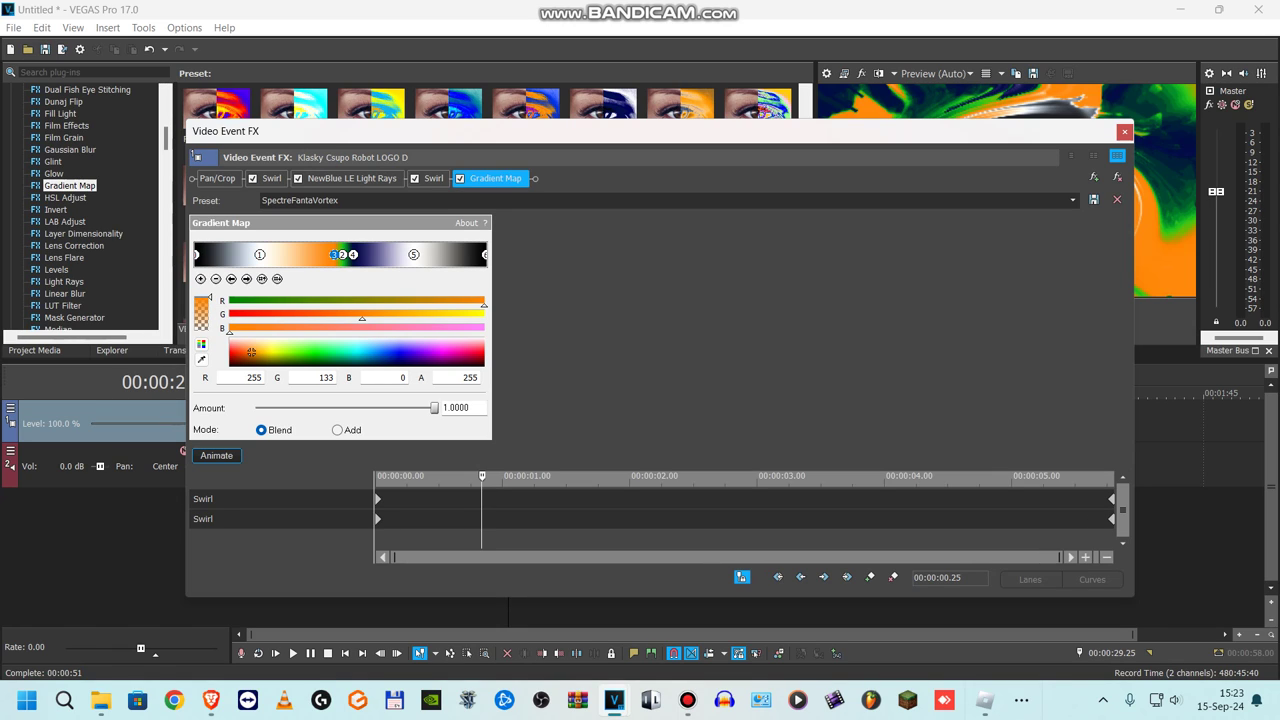
{"action": "left_click", "coordinate": [342, 254]}
{"action": "left_click", "coordinate": [352, 254]}
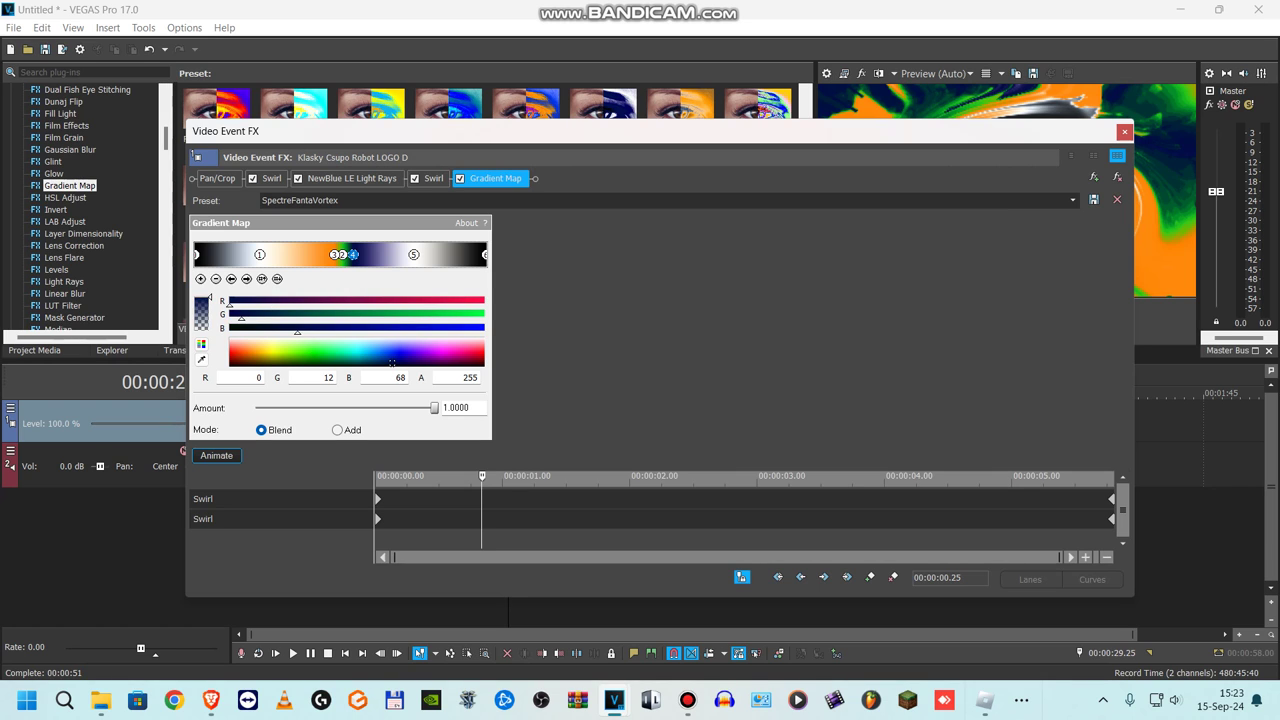
{"action": "left_click", "coordinate": [413, 254]}
{"action": "left_click", "coordinate": [485, 254]}
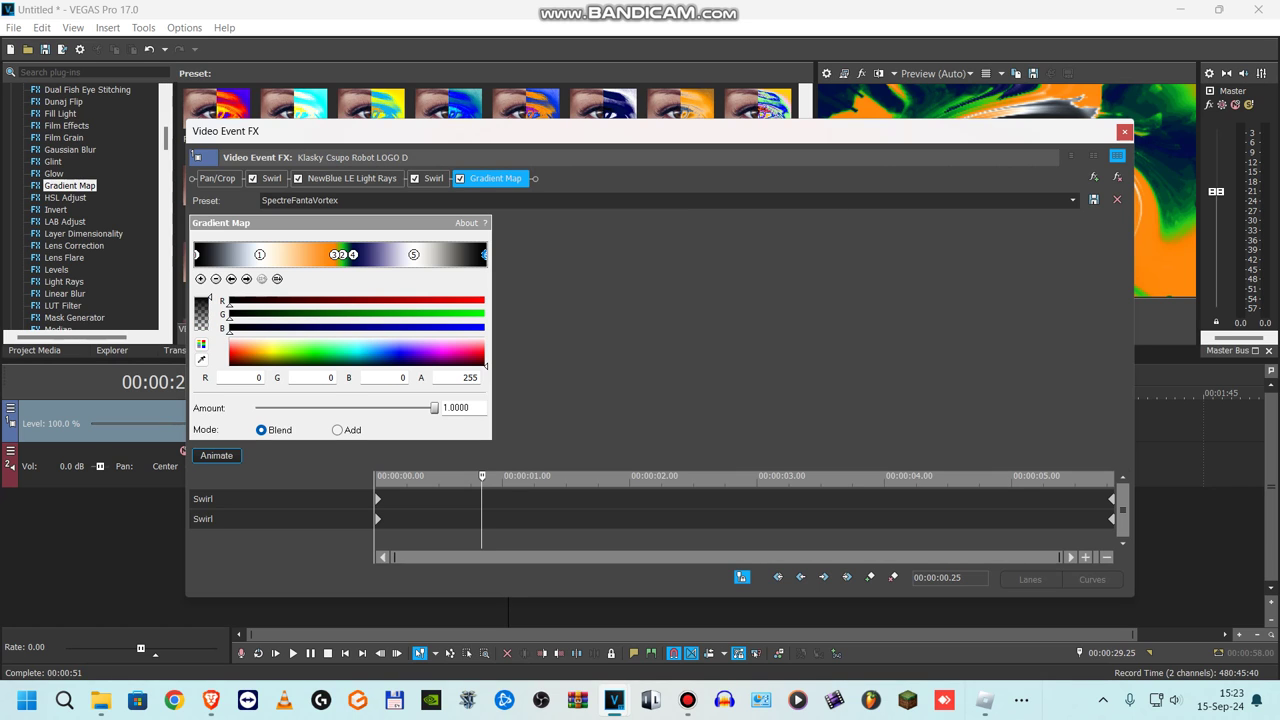
{"action": "left_click", "coordinate": [1124, 131]}
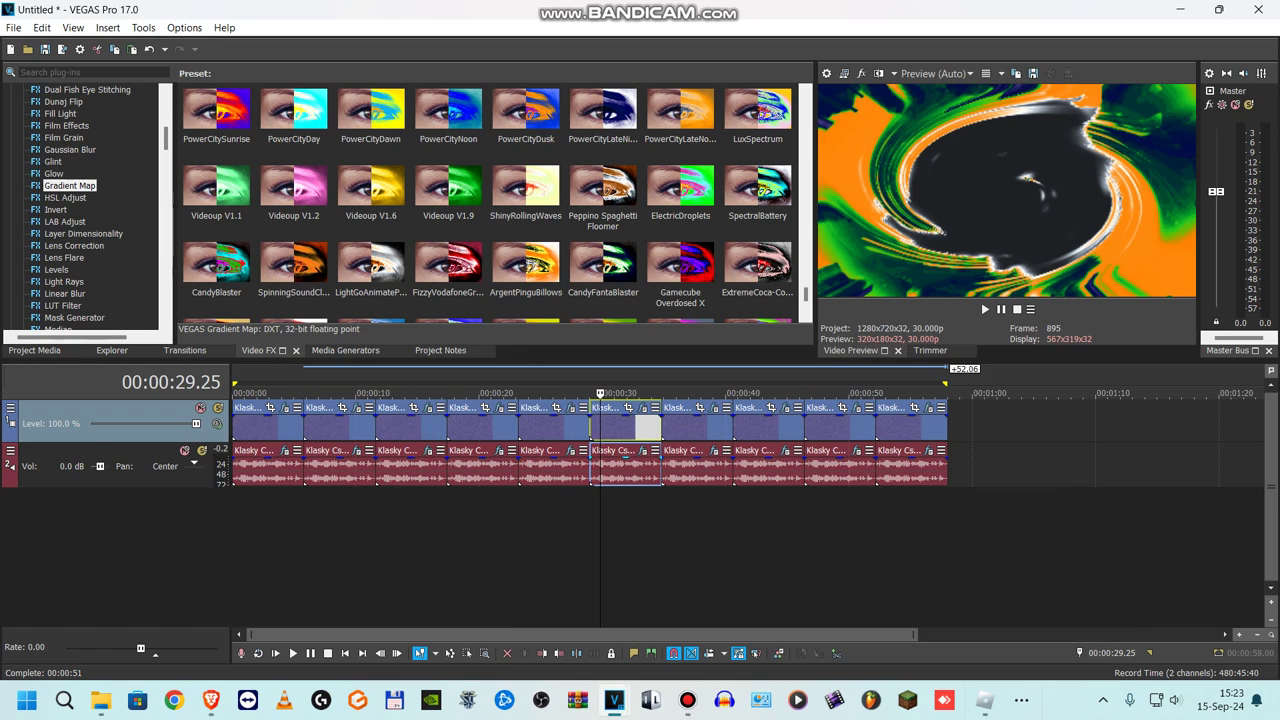
Step: Review the ExpressFX Chorus, ExpressFX Delay and IL Vocodex audio effect settings on the sixth audio clip, and close them
{"action": "left_click", "coordinate": [641, 450]}
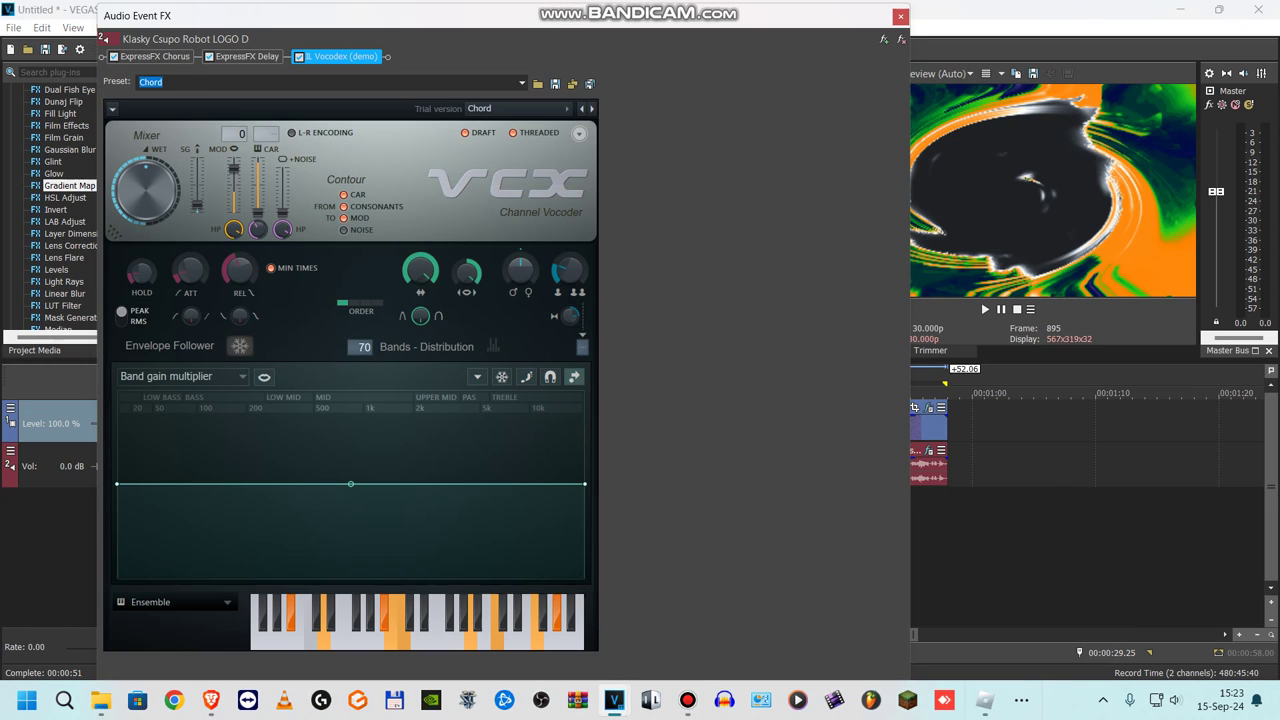
{"action": "left_click", "coordinate": [155, 57]}
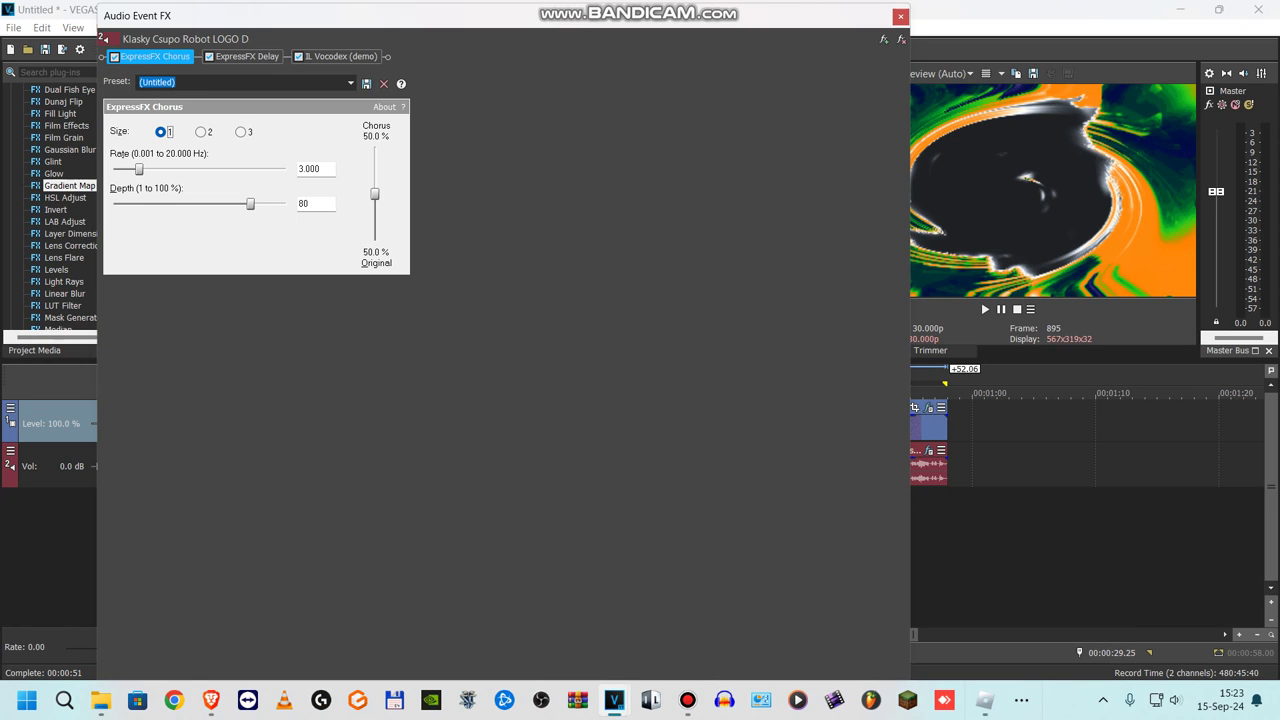
{"action": "left_click", "coordinate": [247, 57]}
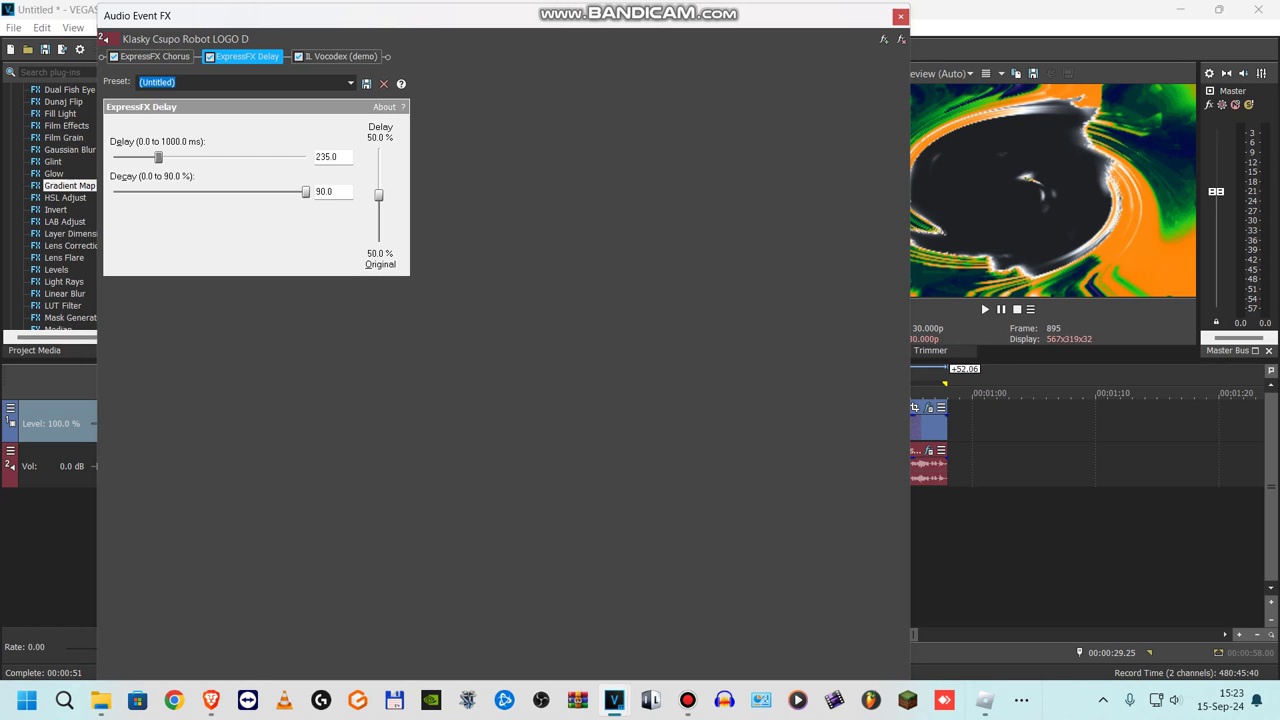
{"action": "left_click", "coordinate": [341, 57]}
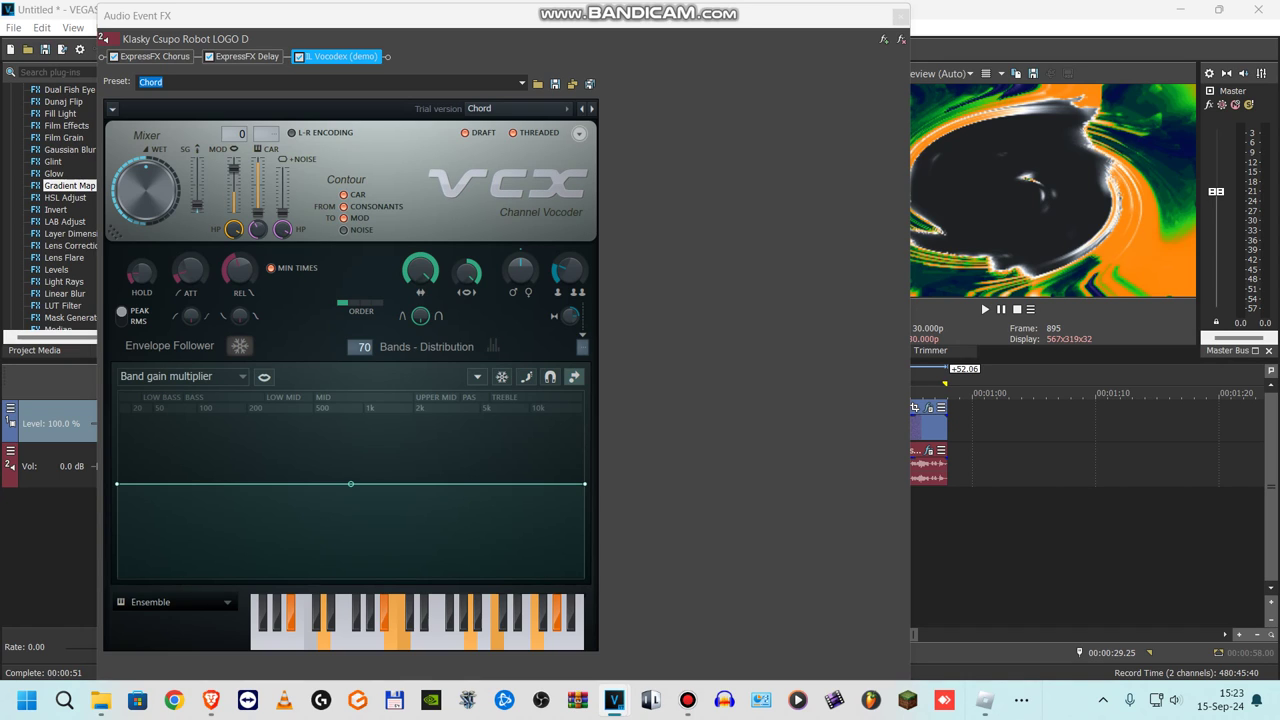
{"action": "left_click", "coordinate": [900, 16]}
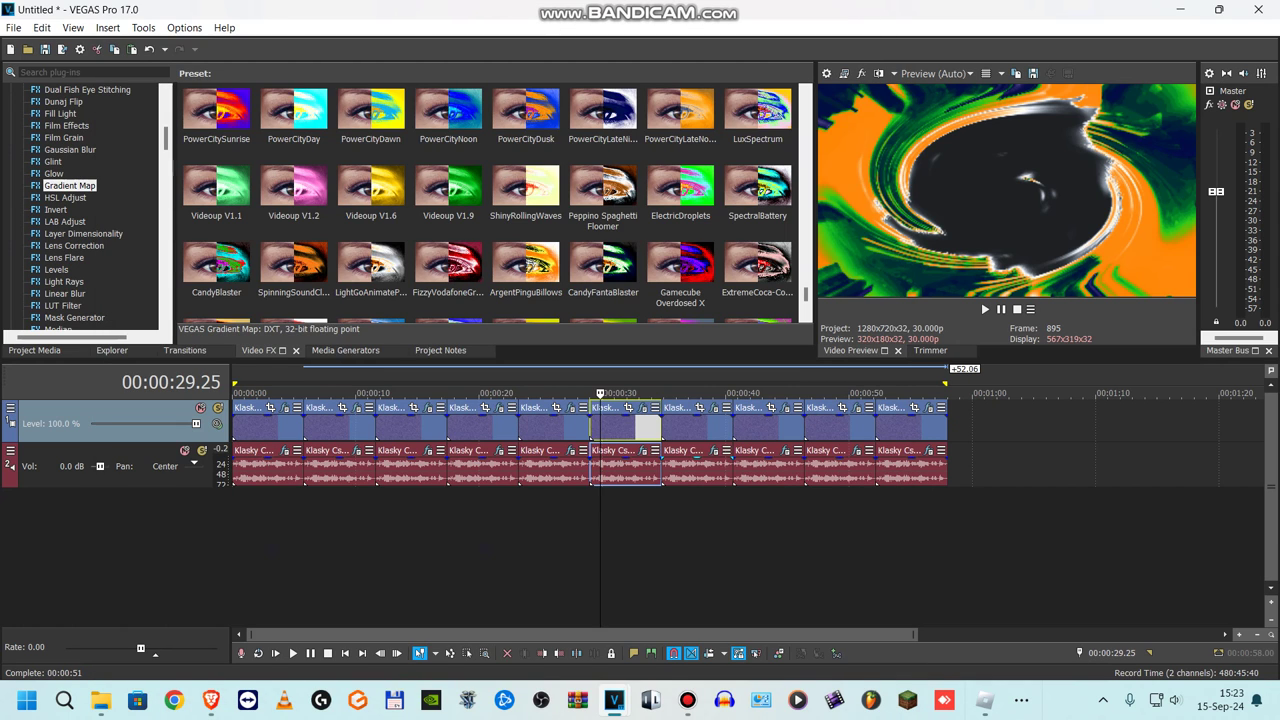
Step: Review the settings of both NewBlue ME Rolling Waves effects and the Rays effect on the seventh video clip
{"action": "left_click", "coordinate": [666, 428]}
{"action": "left_click", "coordinate": [713, 408]}
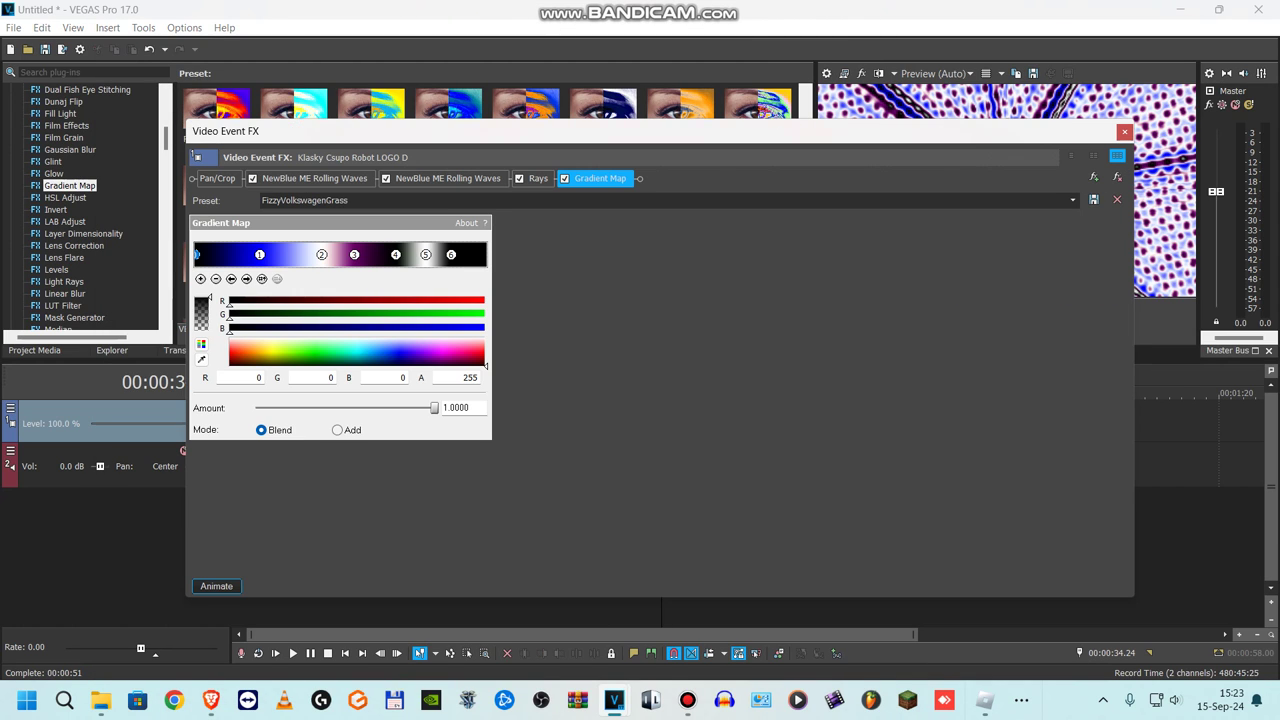
{"action": "left_click", "coordinate": [314, 178]}
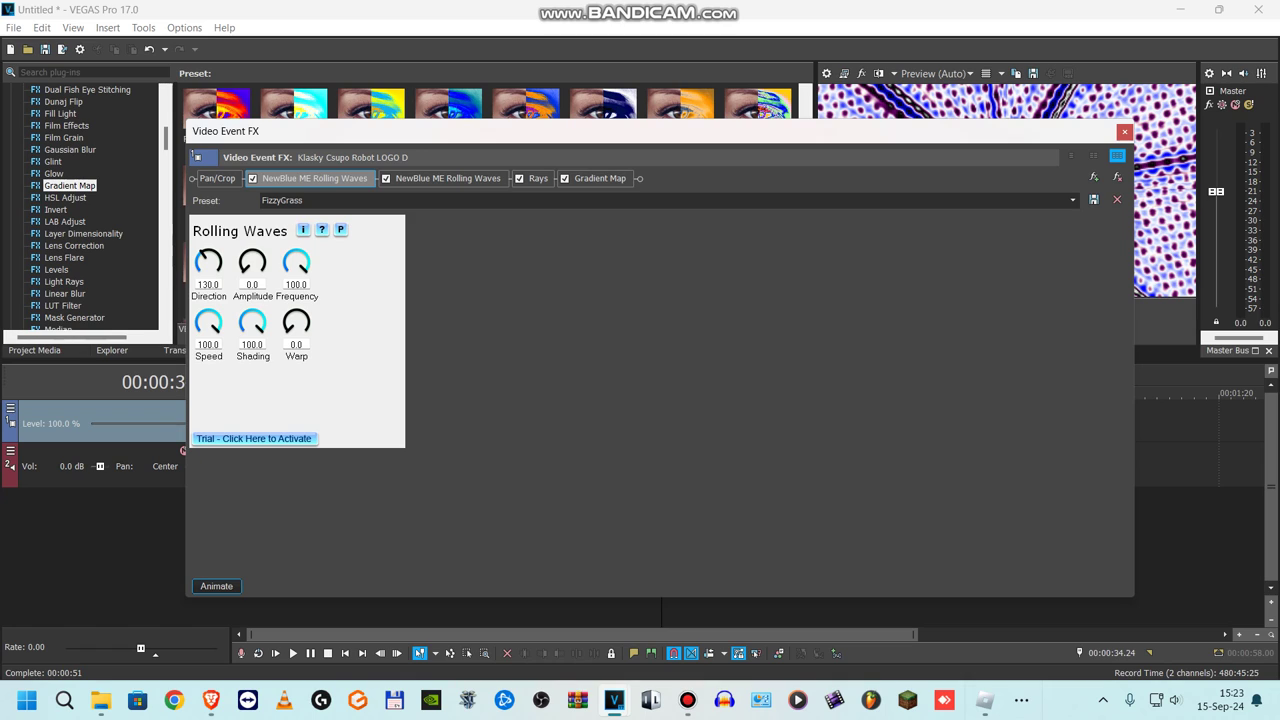
{"action": "left_click", "coordinate": [447, 179]}
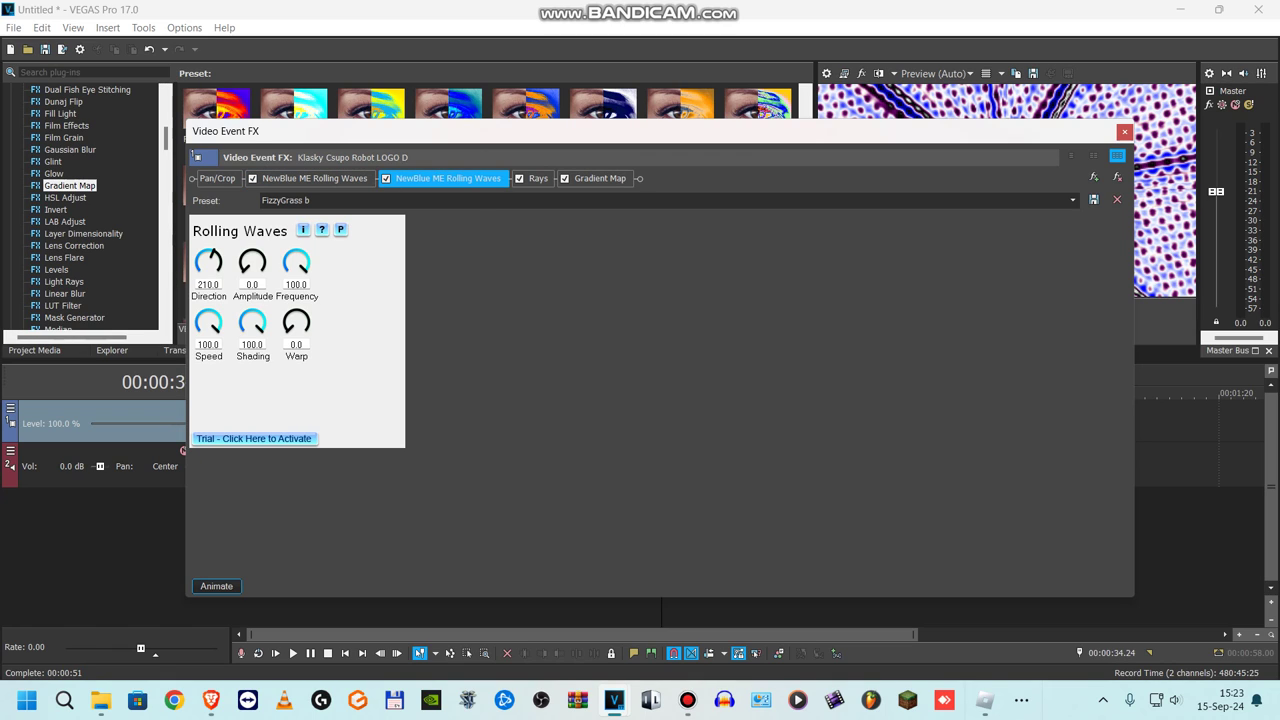
{"action": "left_click", "coordinate": [538, 178]}
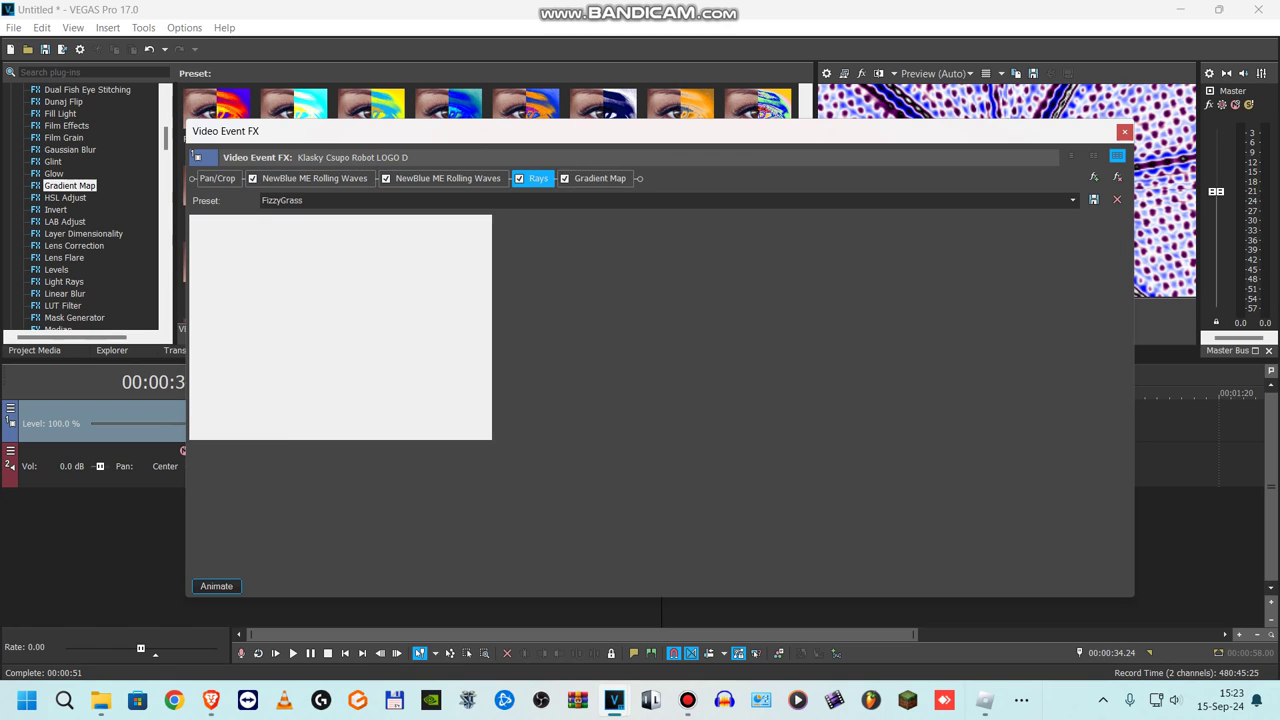
Step: Inspect the Gradient Map colour points on the seventh video clip, and close its video effects
{"action": "left_click", "coordinate": [600, 178]}
{"action": "left_click", "coordinate": [247, 279]}
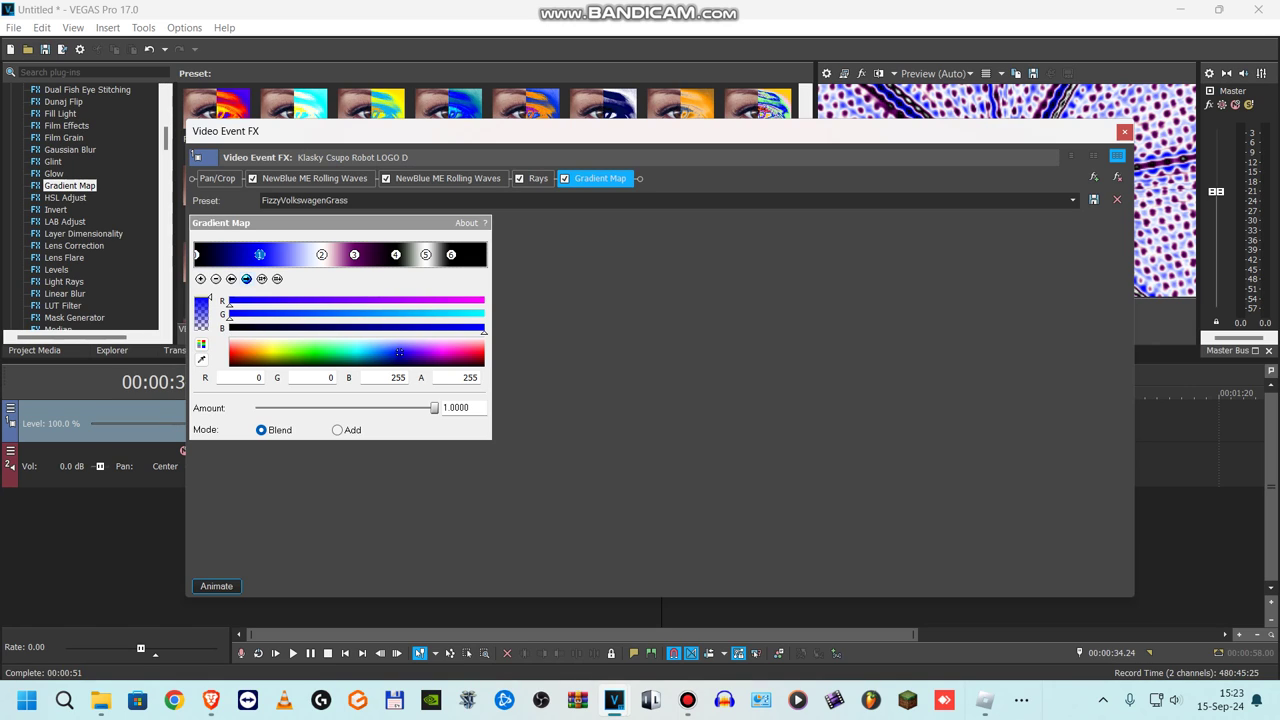
{"action": "left_click", "coordinate": [247, 279]}
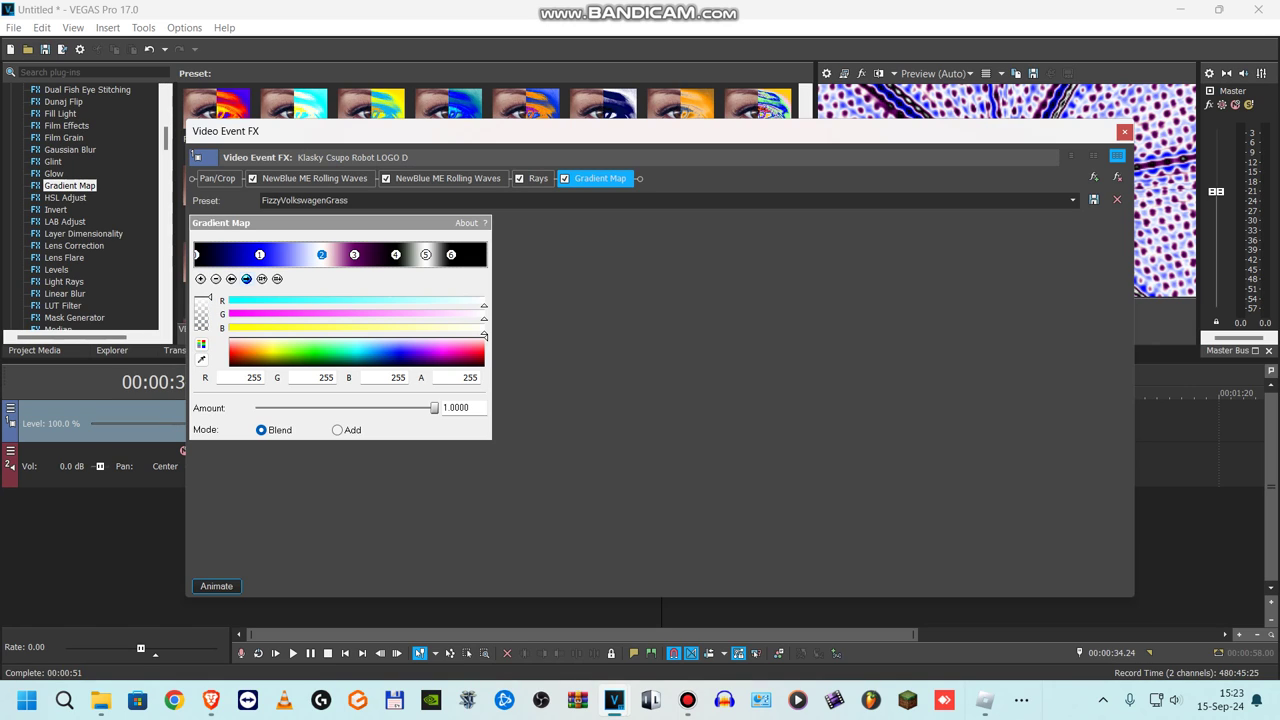
{"action": "left_click", "coordinate": [247, 279]}
{"action": "left_click", "coordinate": [247, 279]}
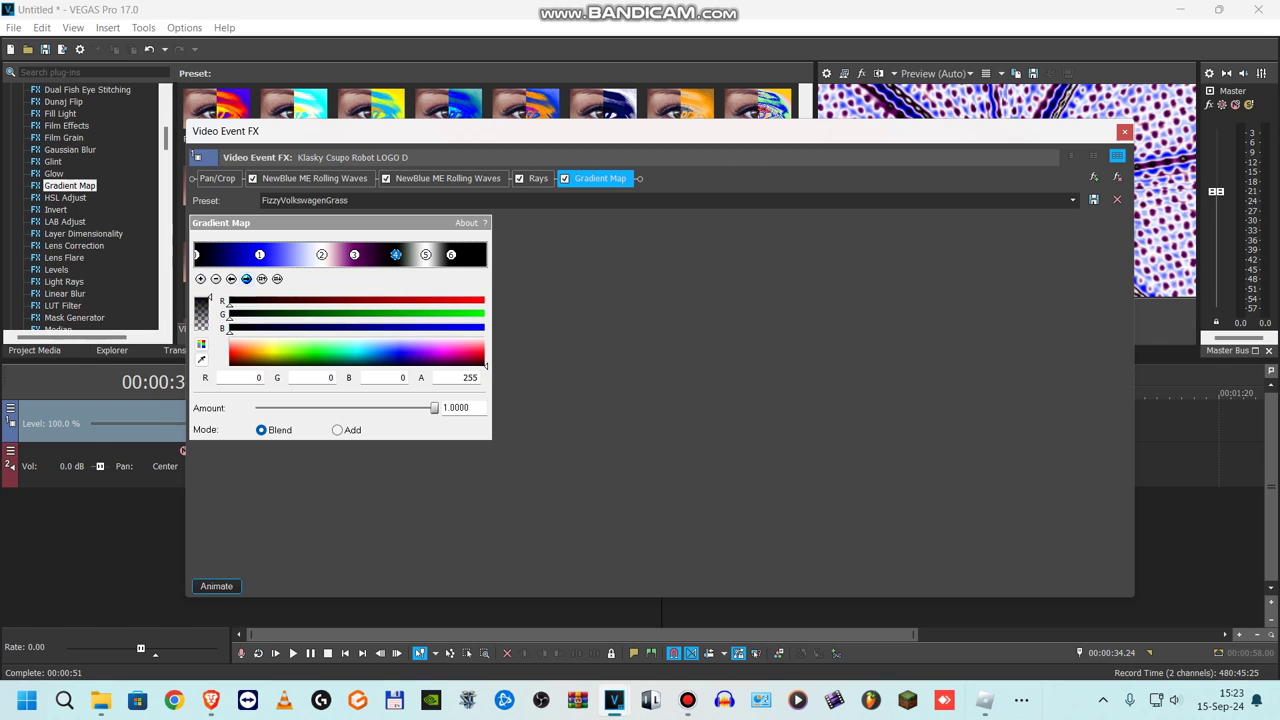
{"action": "left_click", "coordinate": [425, 254]}
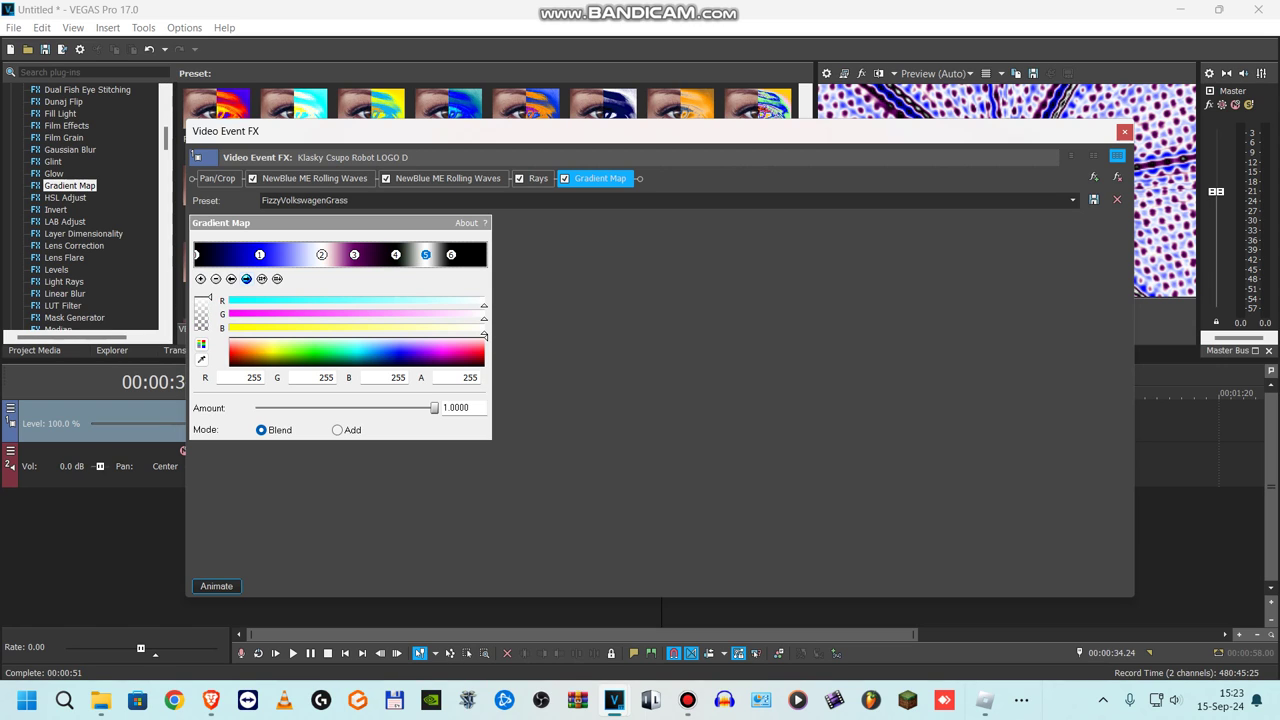
{"action": "left_click", "coordinate": [451, 254]}
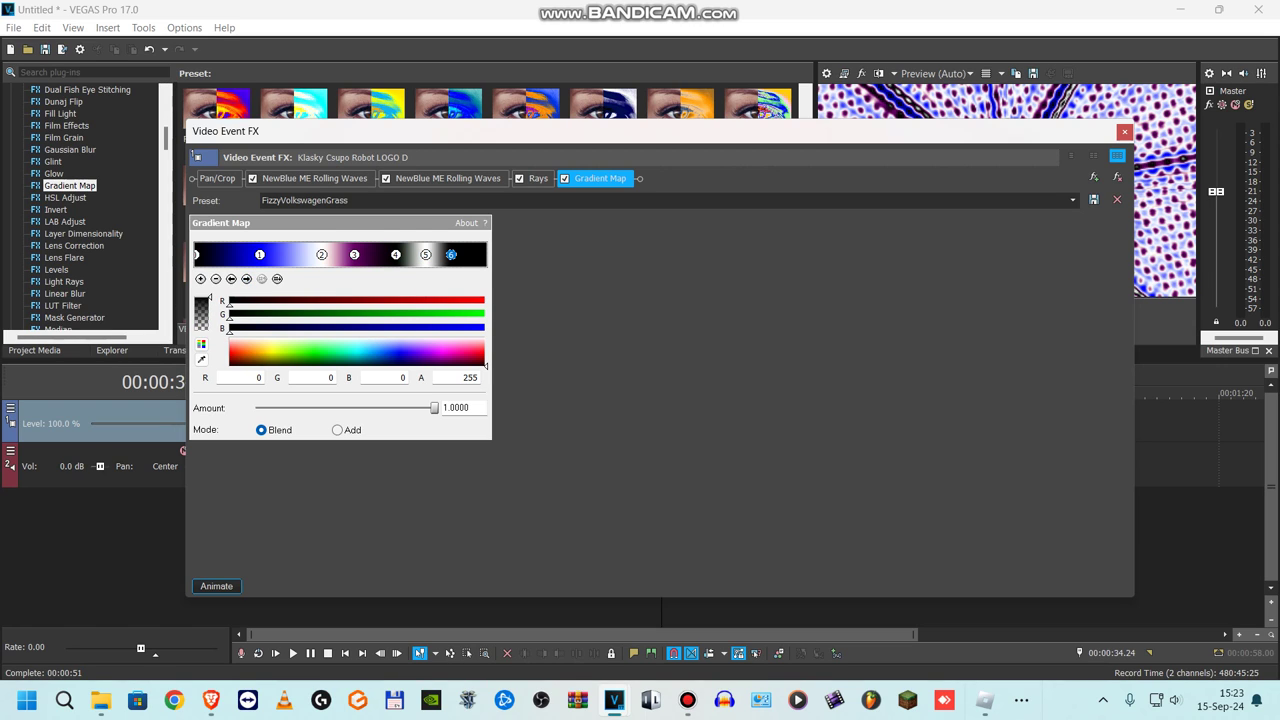
{"action": "left_click_drag", "start_coordinate": [560, 131], "coordinate": [495, 141]}
{"action": "left_click", "coordinate": [1060, 142]}
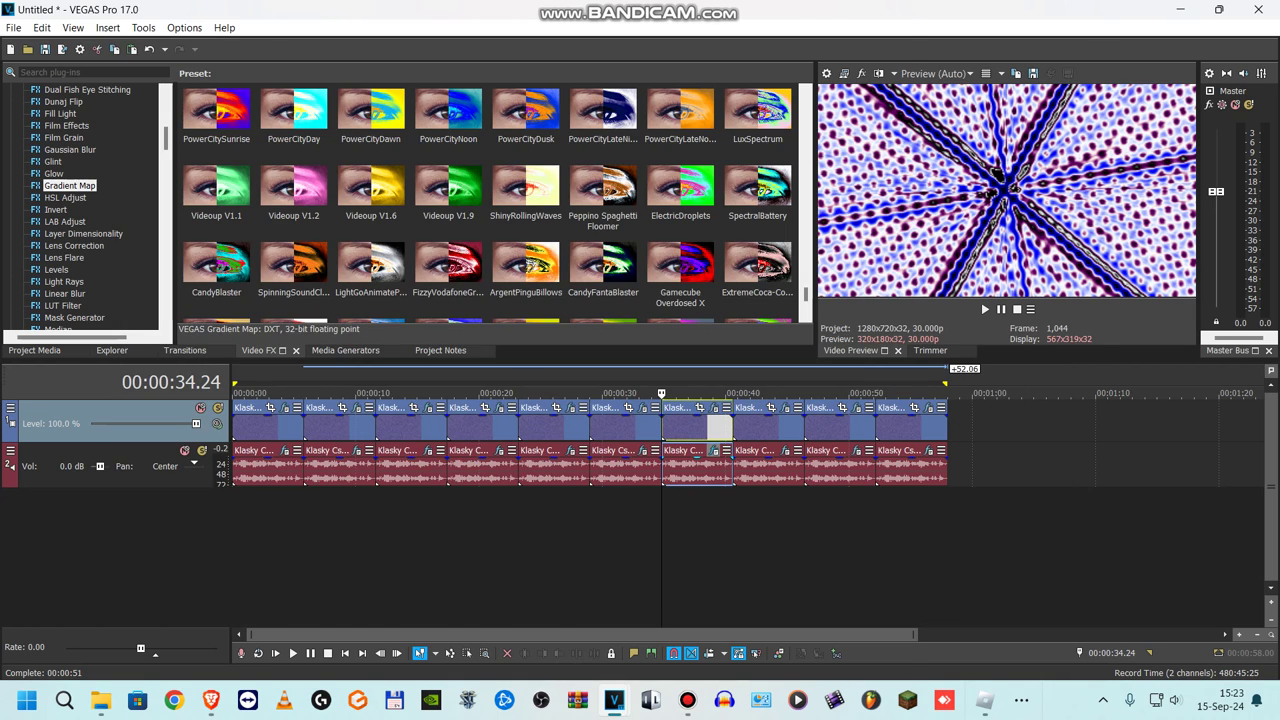
Step: Review the Anemic Naif and IL Vocodex audio effect settings on the seventh audio clip, and close them
{"action": "left_click", "coordinate": [714, 451]}
{"action": "left_click", "coordinate": [148, 57]}
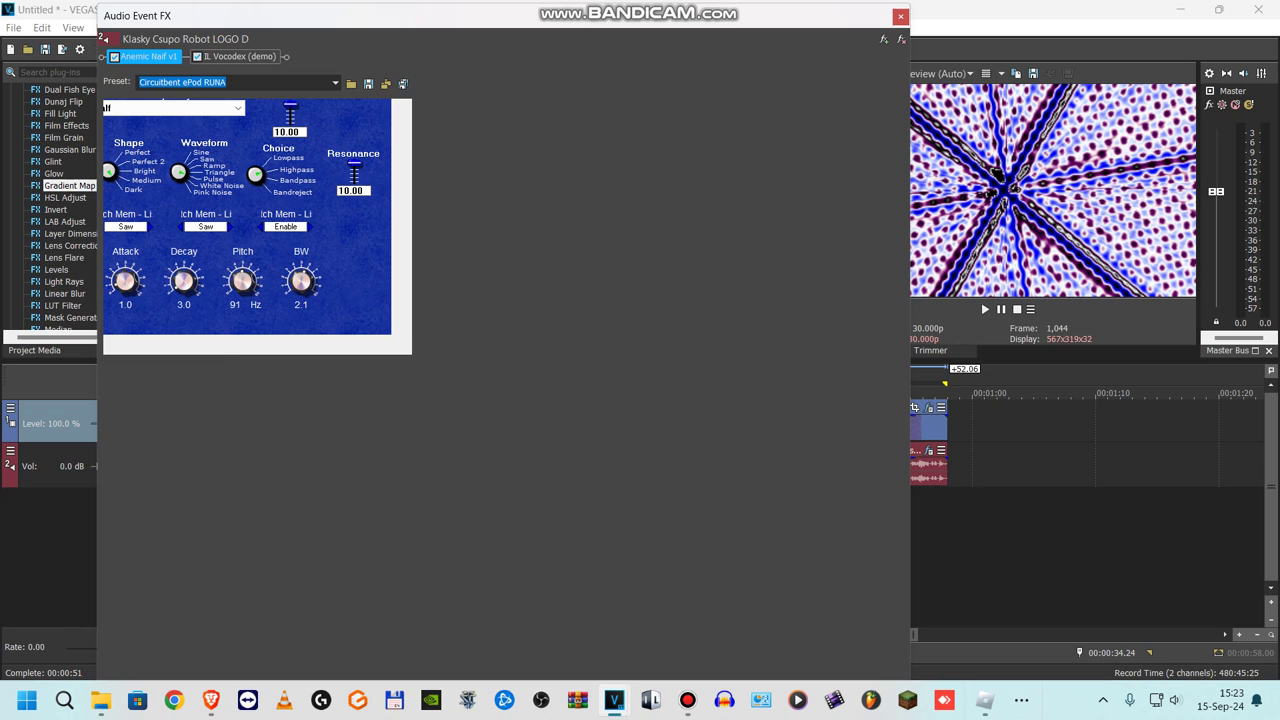
{"action": "left_click", "coordinate": [238, 56]}
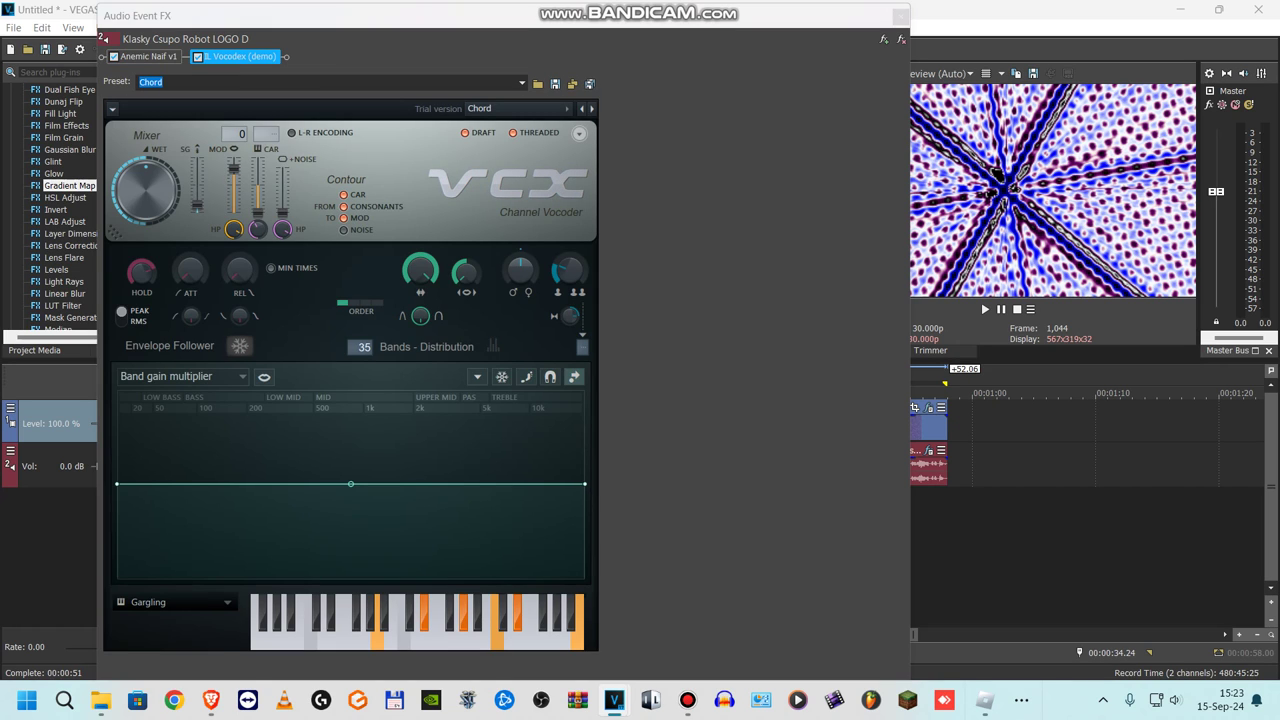
{"action": "left_click", "coordinate": [900, 16]}
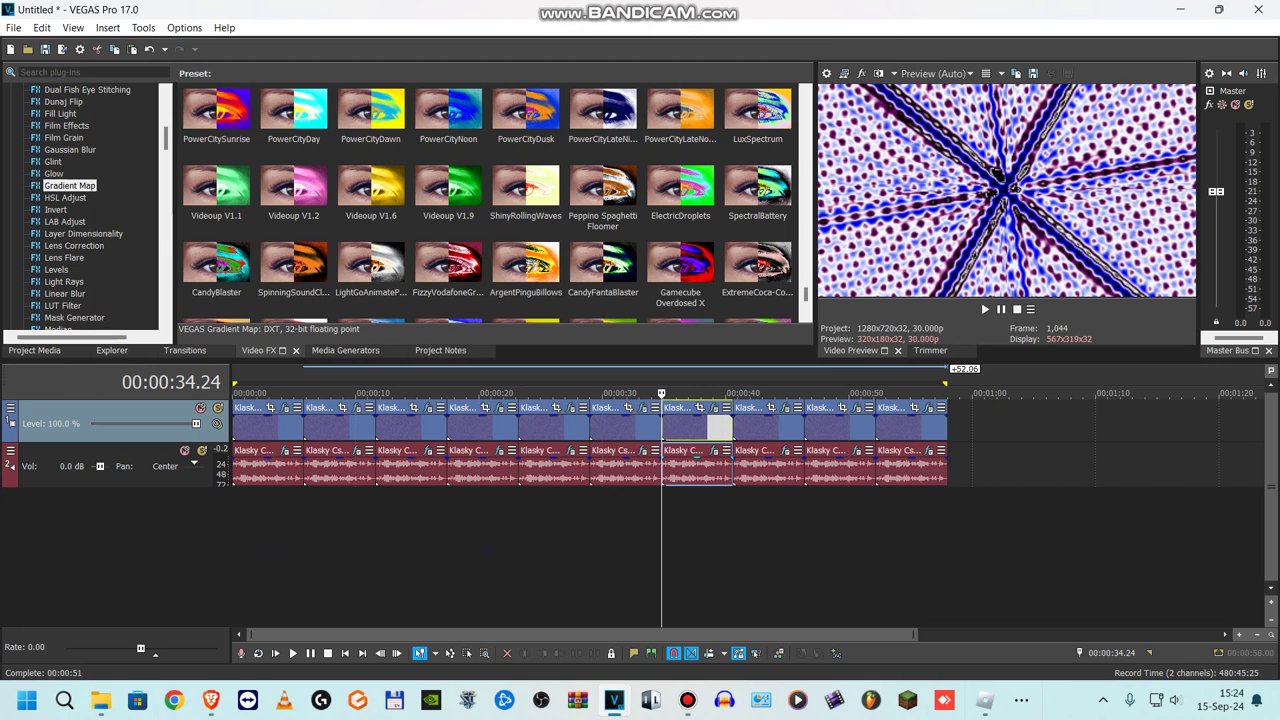
Step: Review the Add Noise, NewBlue ME Motion Blur and NewBlue ME Active Camera settings on the eighth video clip
{"action": "key", "text": "ctrl+alt+Right"}
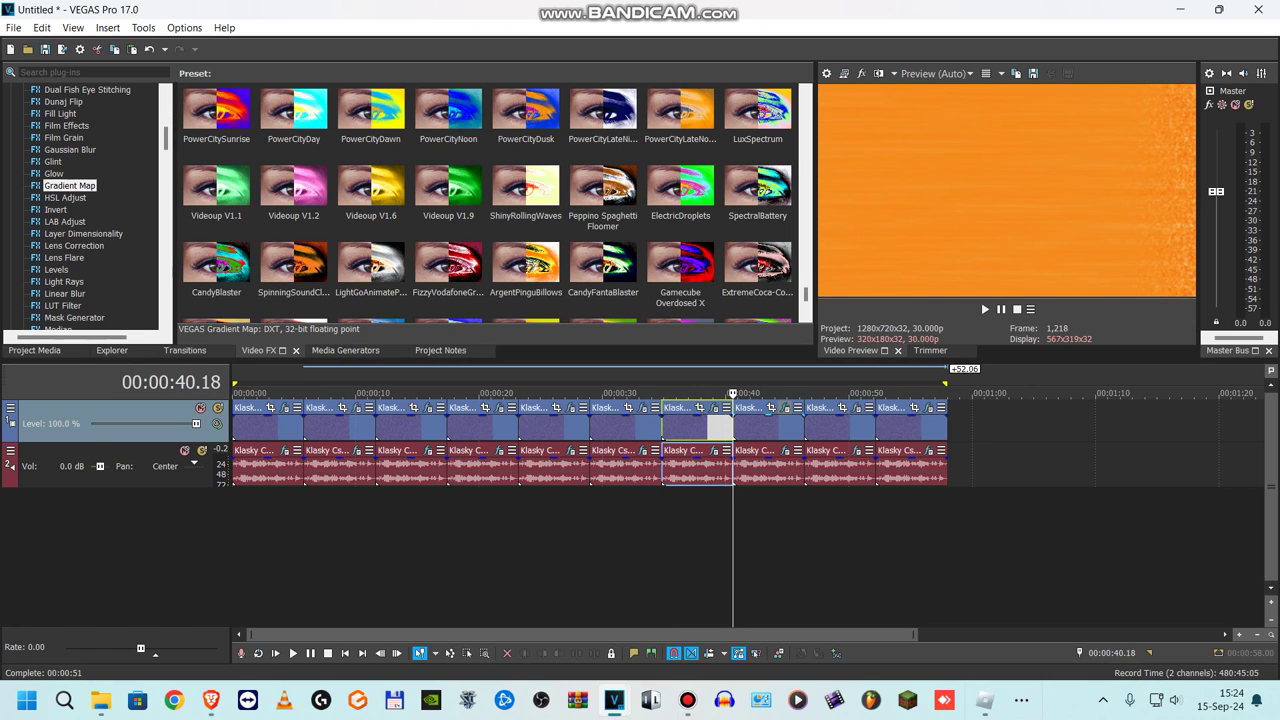
{"action": "left_click", "coordinate": [785, 408]}
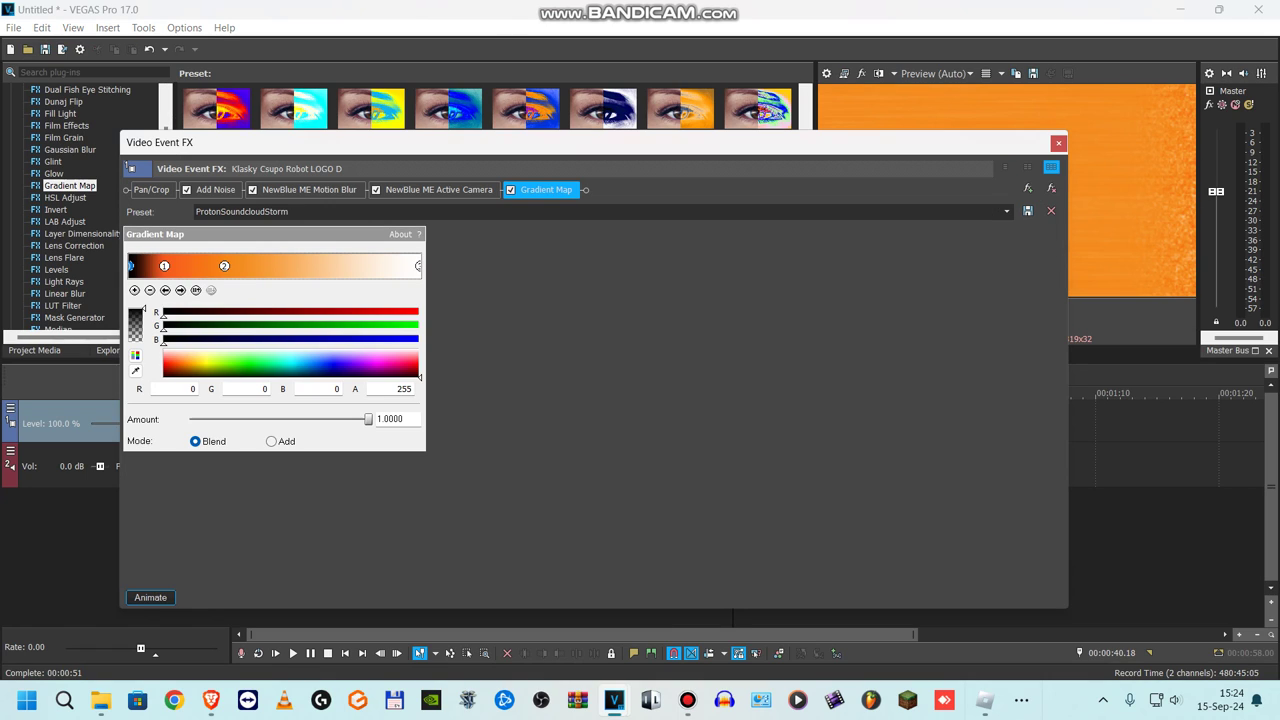
{"action": "left_click", "coordinate": [214, 189]}
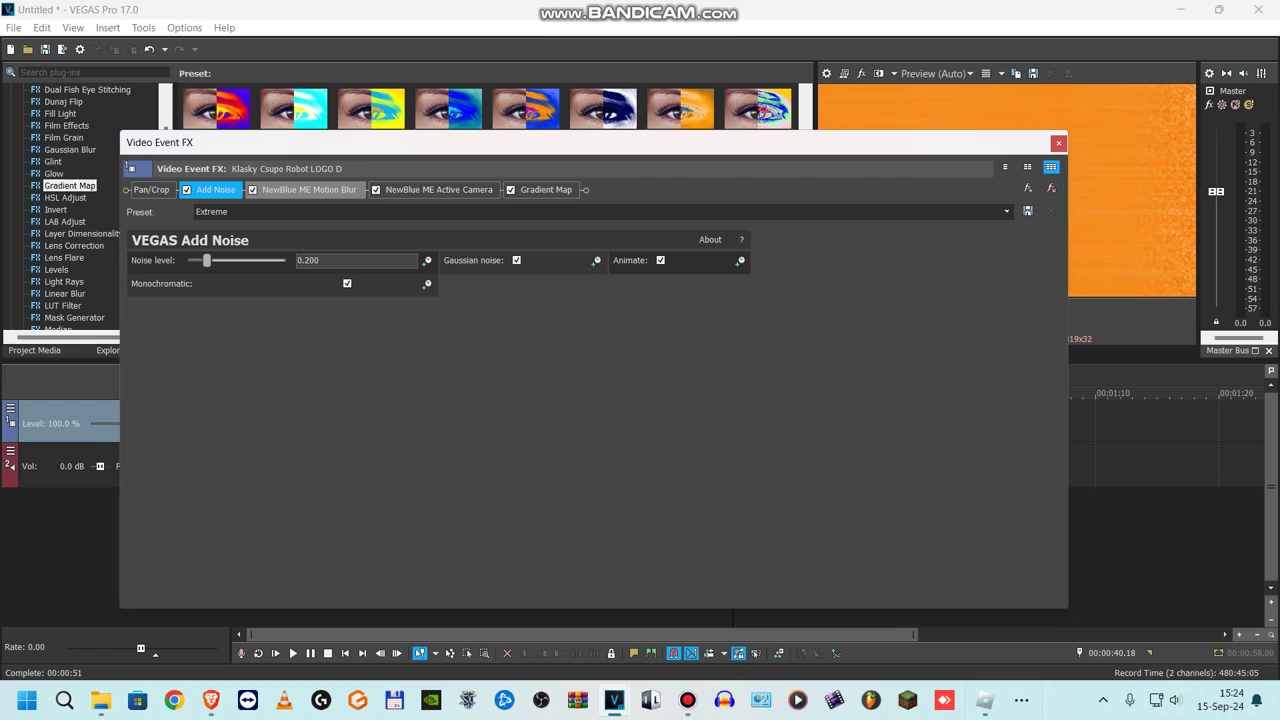
{"action": "left_click", "coordinate": [308, 189]}
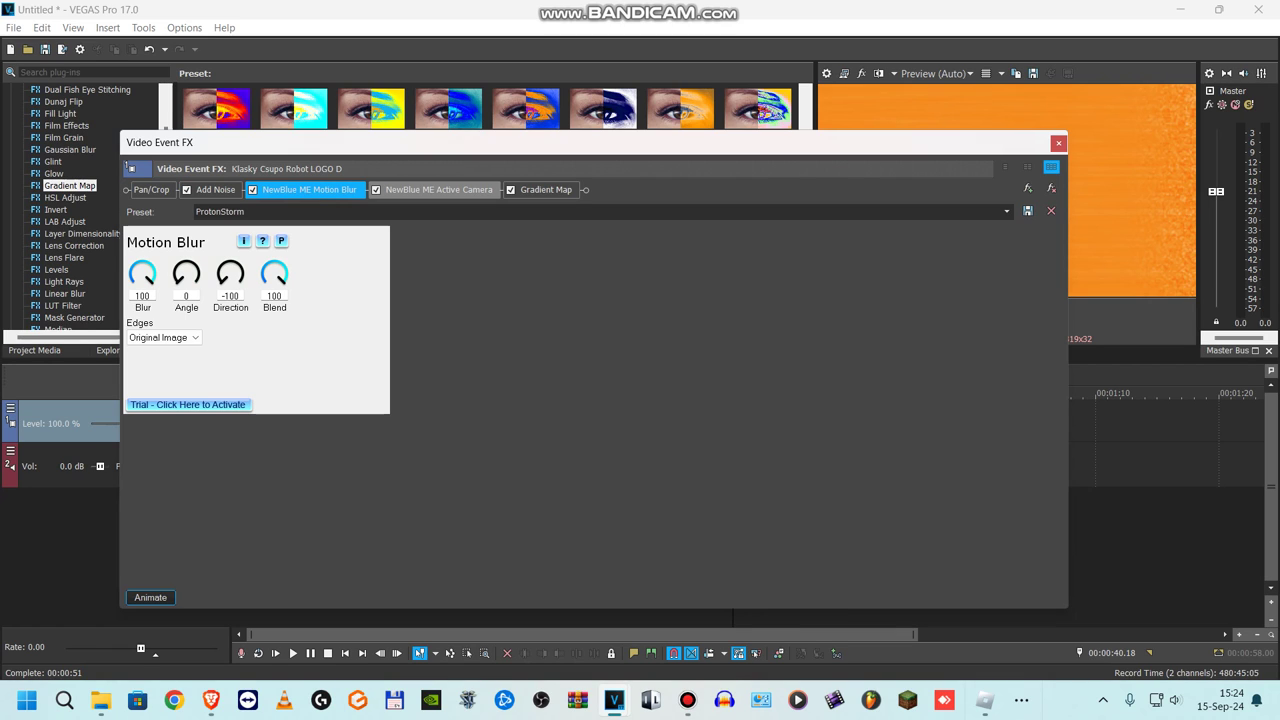
{"action": "left_click", "coordinate": [438, 190]}
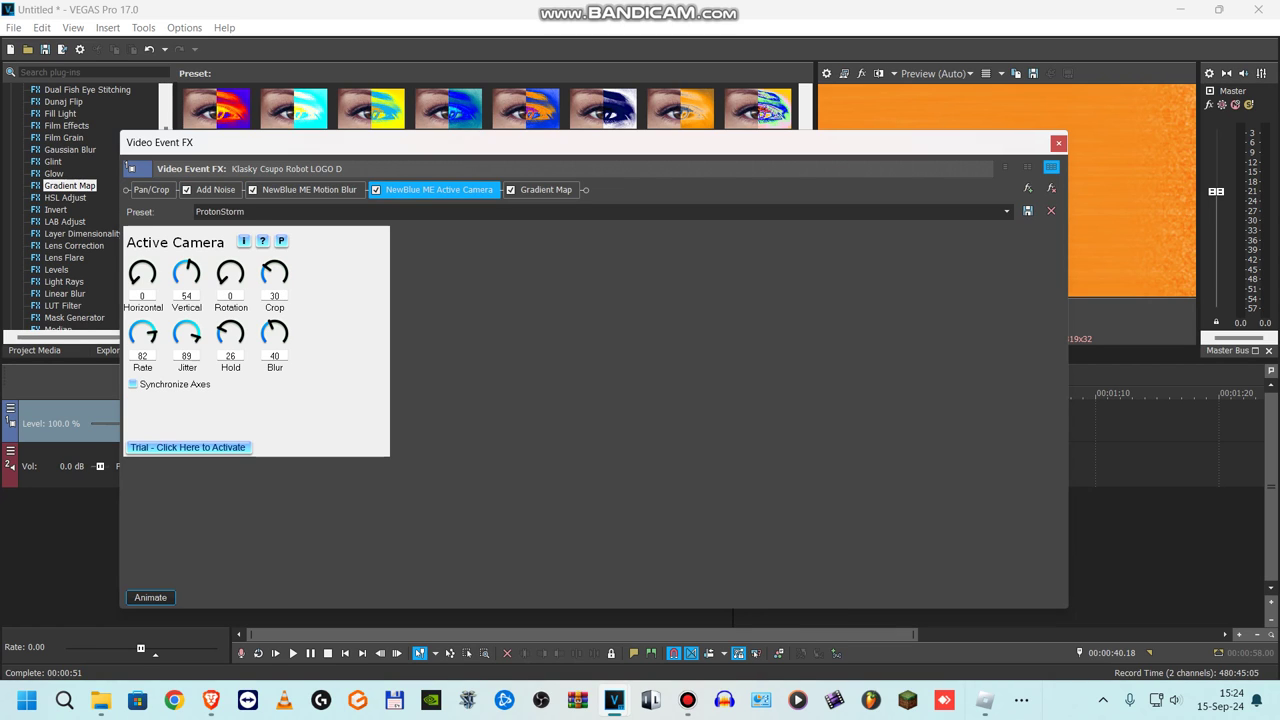
Step: Inspect the Gradient Map colour points on the eighth video clip, and close its video effects
{"action": "left_click", "coordinate": [545, 189]}
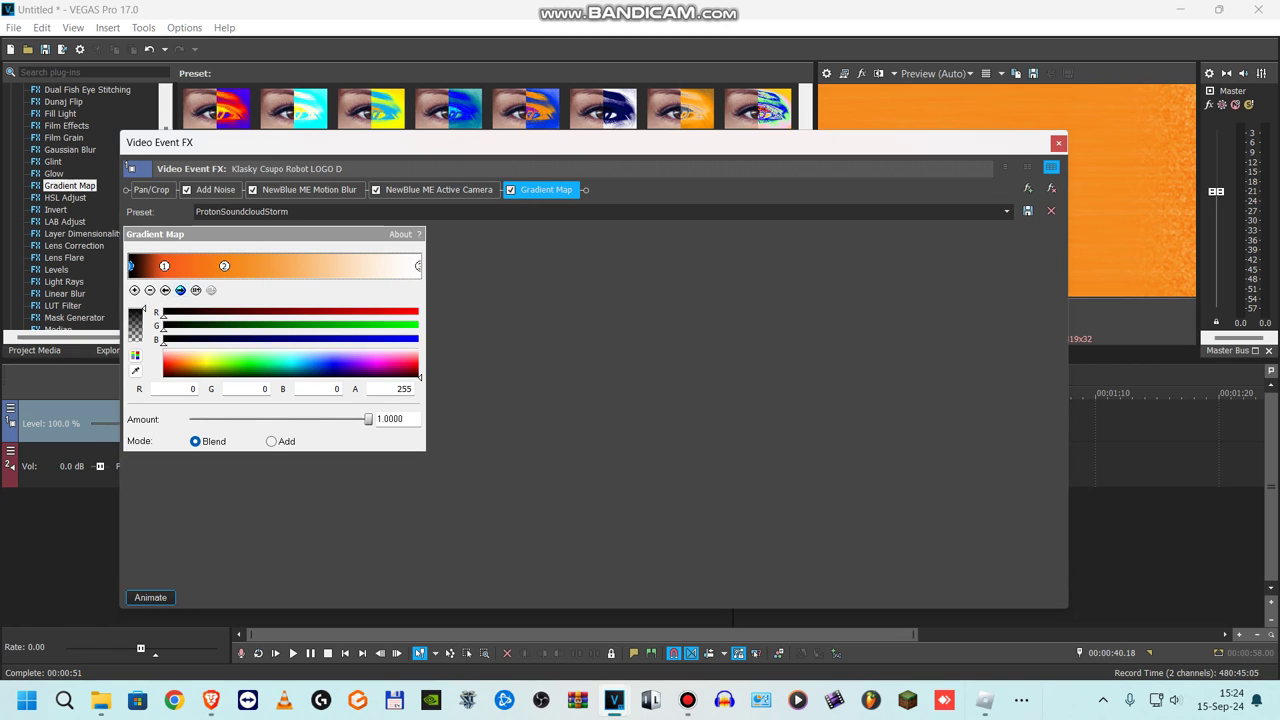
{"action": "left_click", "coordinate": [180, 290]}
{"action": "left_click", "coordinate": [180, 290]}
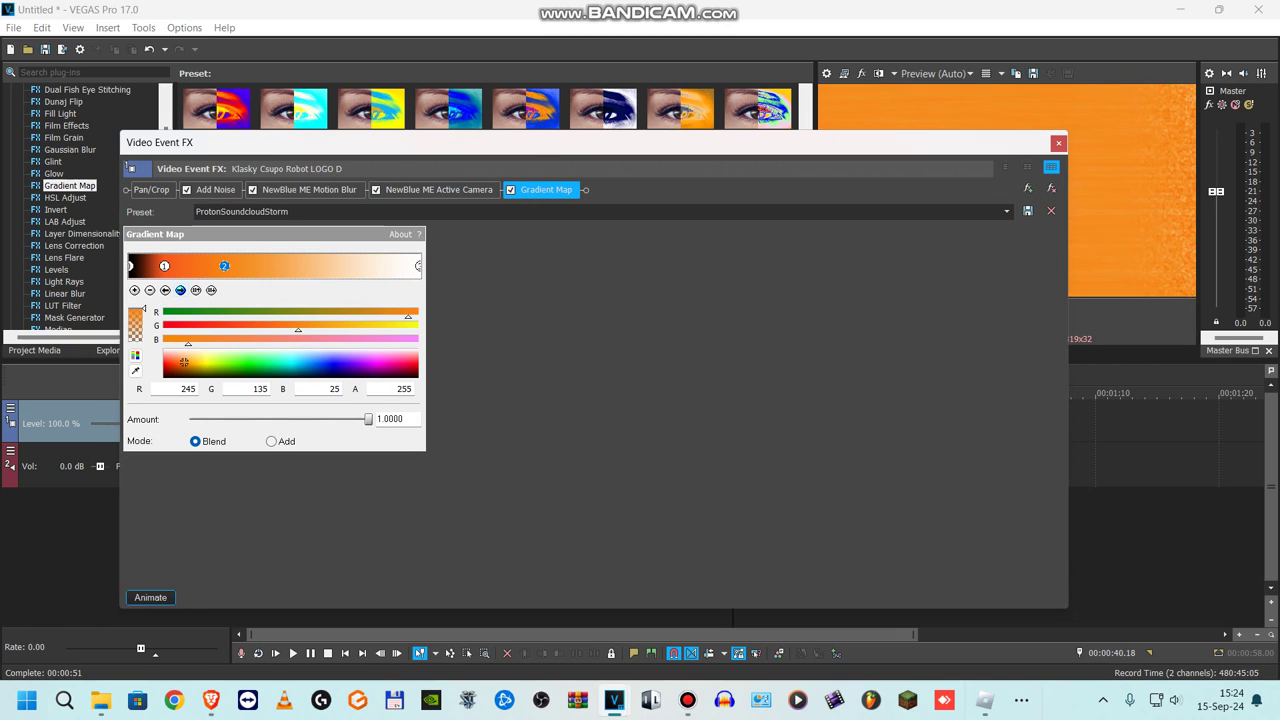
{"action": "left_click", "coordinate": [180, 290]}
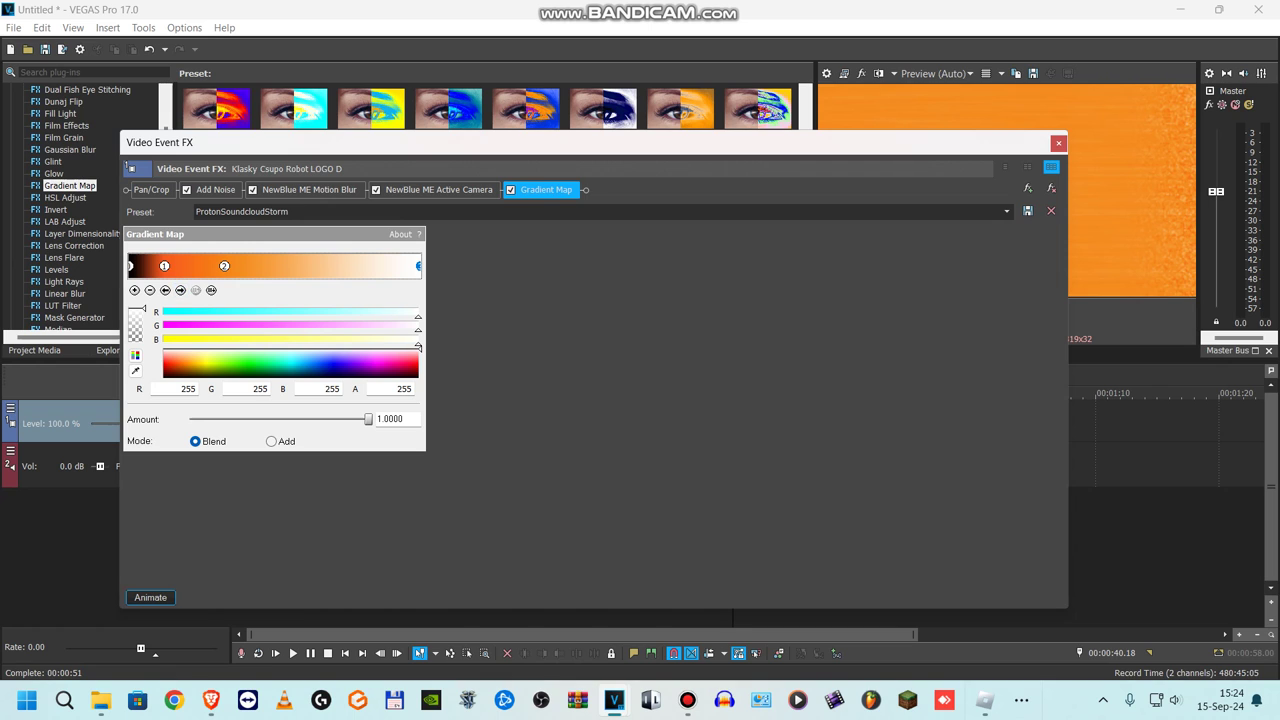
{"action": "left_click", "coordinate": [1058, 143]}
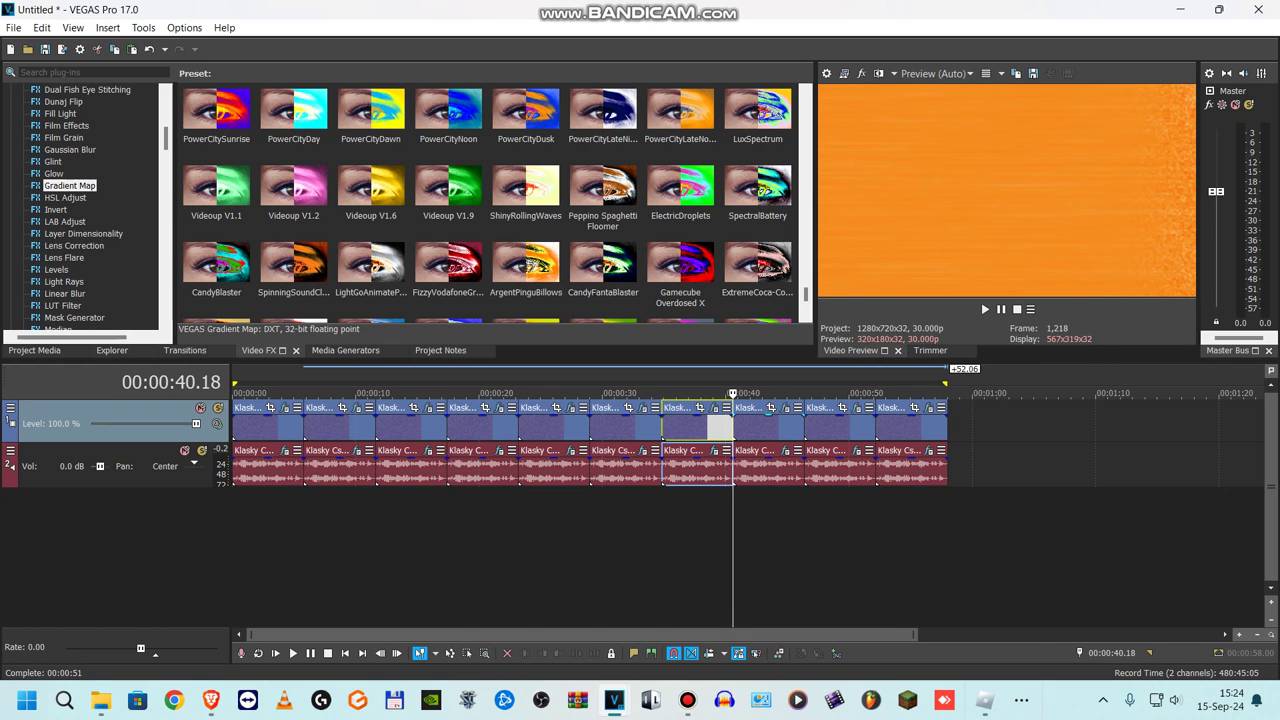
Step: Review the Chorus and IL Vocodex audio effect settings on the eighth audio clip, and close them
{"action": "left_click", "coordinate": [785, 450]}
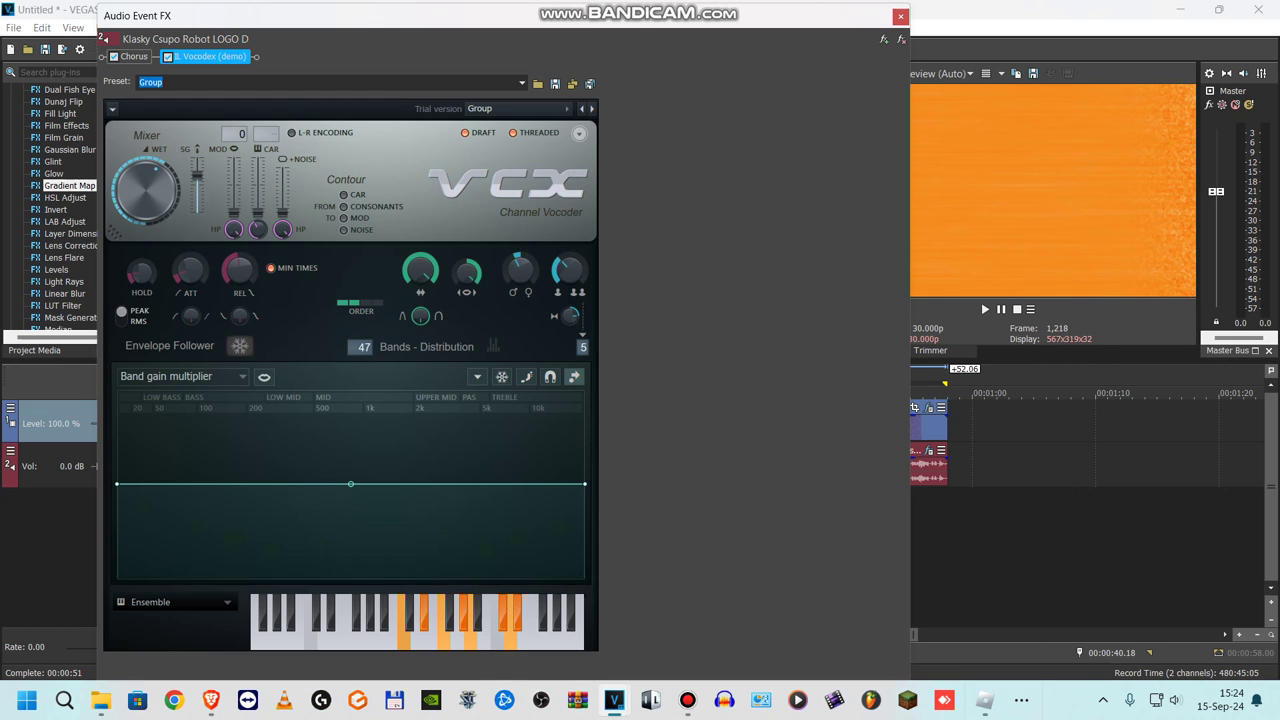
{"action": "left_click", "coordinate": [134, 57]}
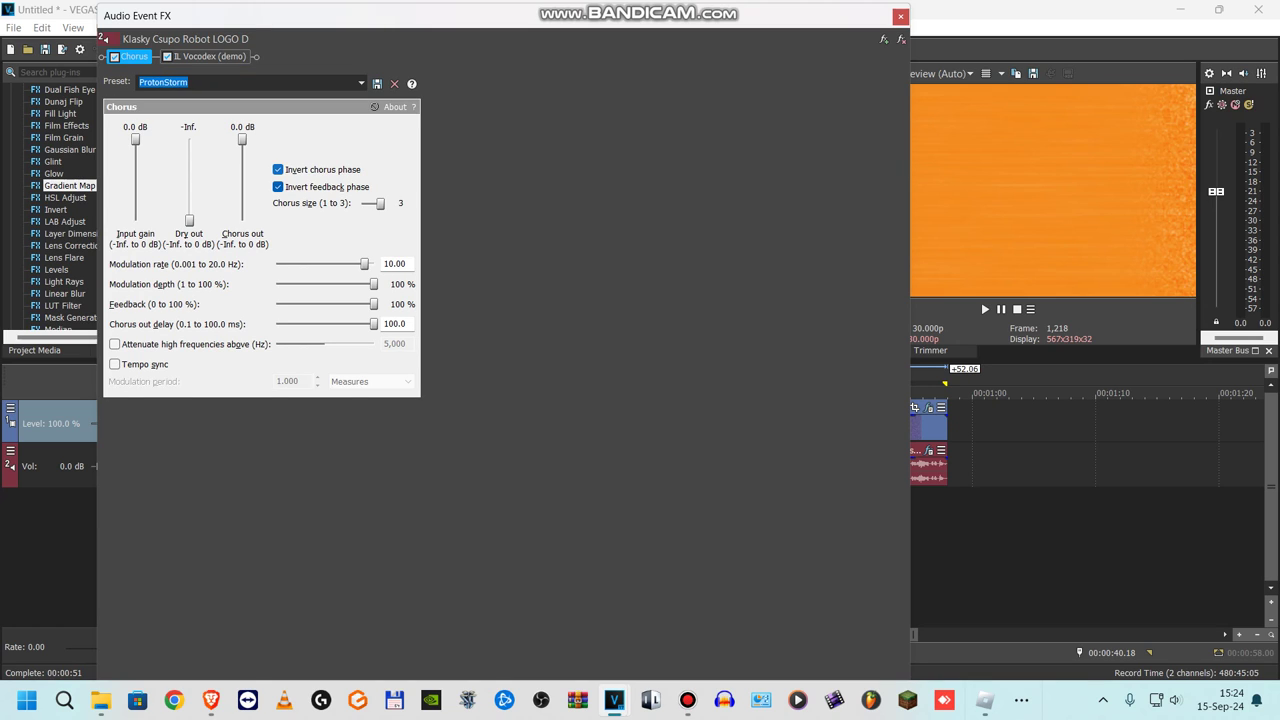
{"action": "left_click", "coordinate": [210, 57]}
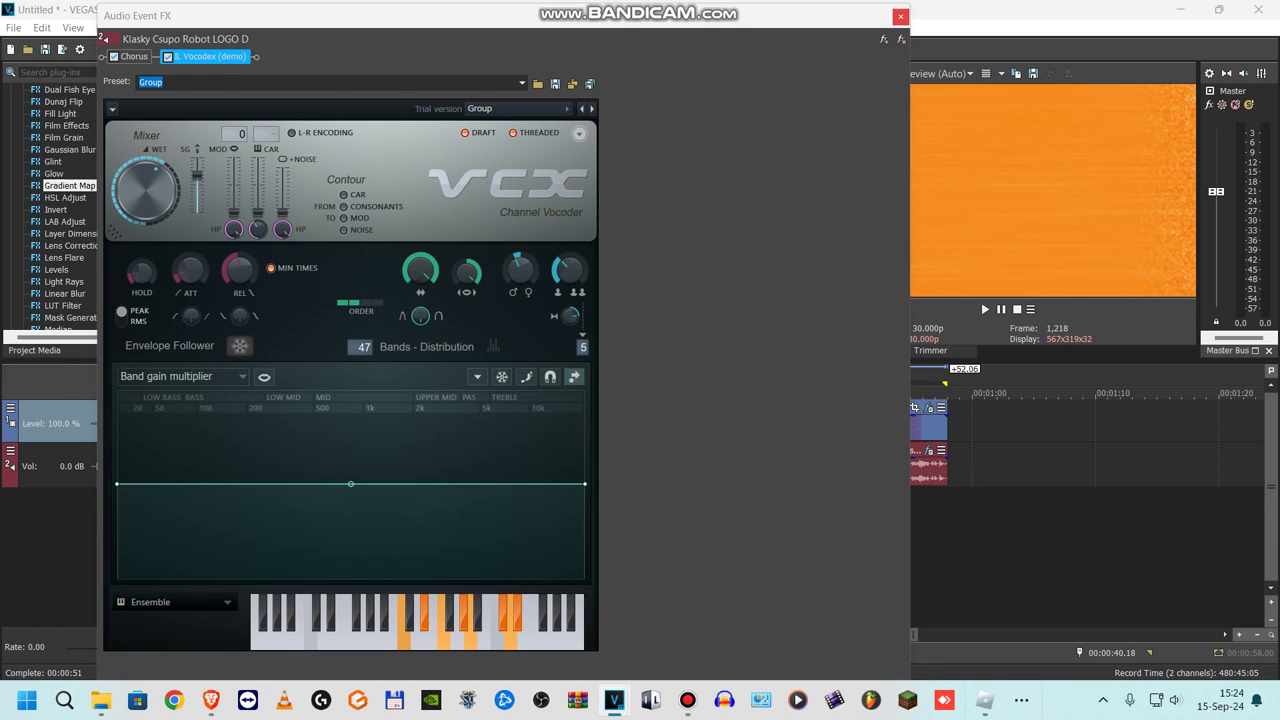
{"action": "left_click", "coordinate": [900, 15]}
Step: Review the TV Simulator, Light Rays and both Wave effect settings on the ninth video clip
{"action": "left_click", "coordinate": [810, 425]}
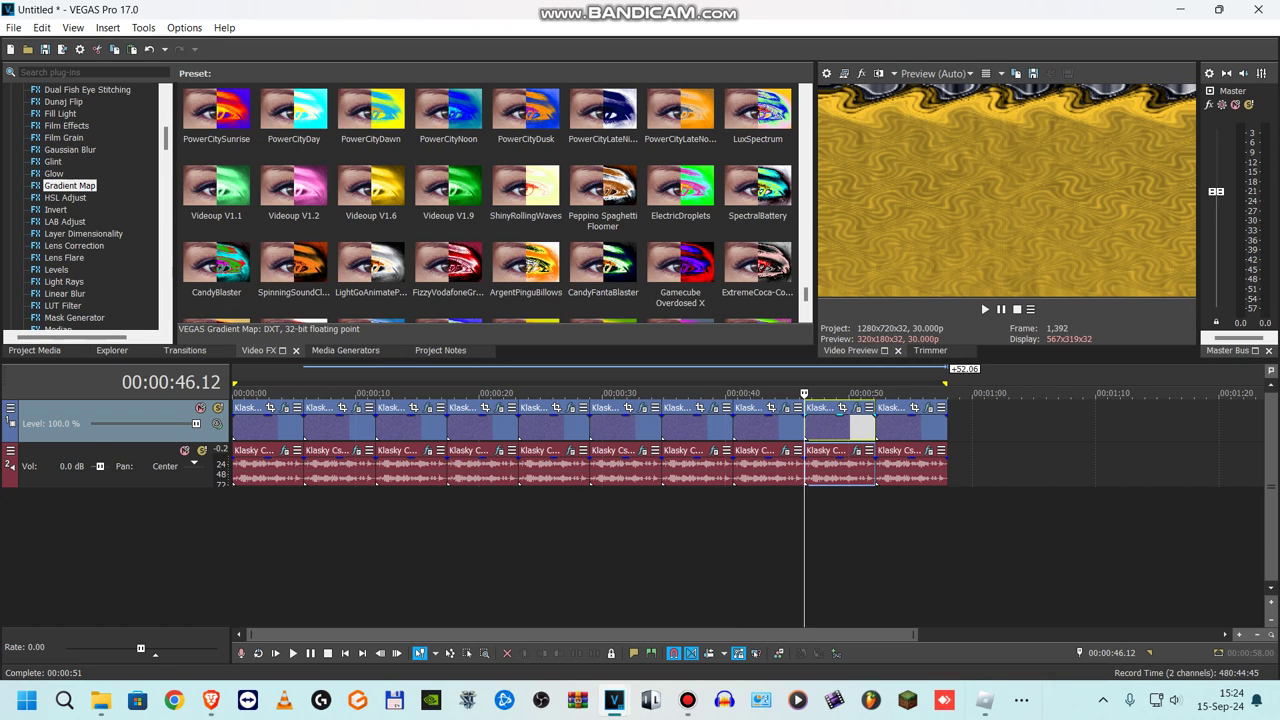
{"action": "left_click", "coordinate": [857, 408]}
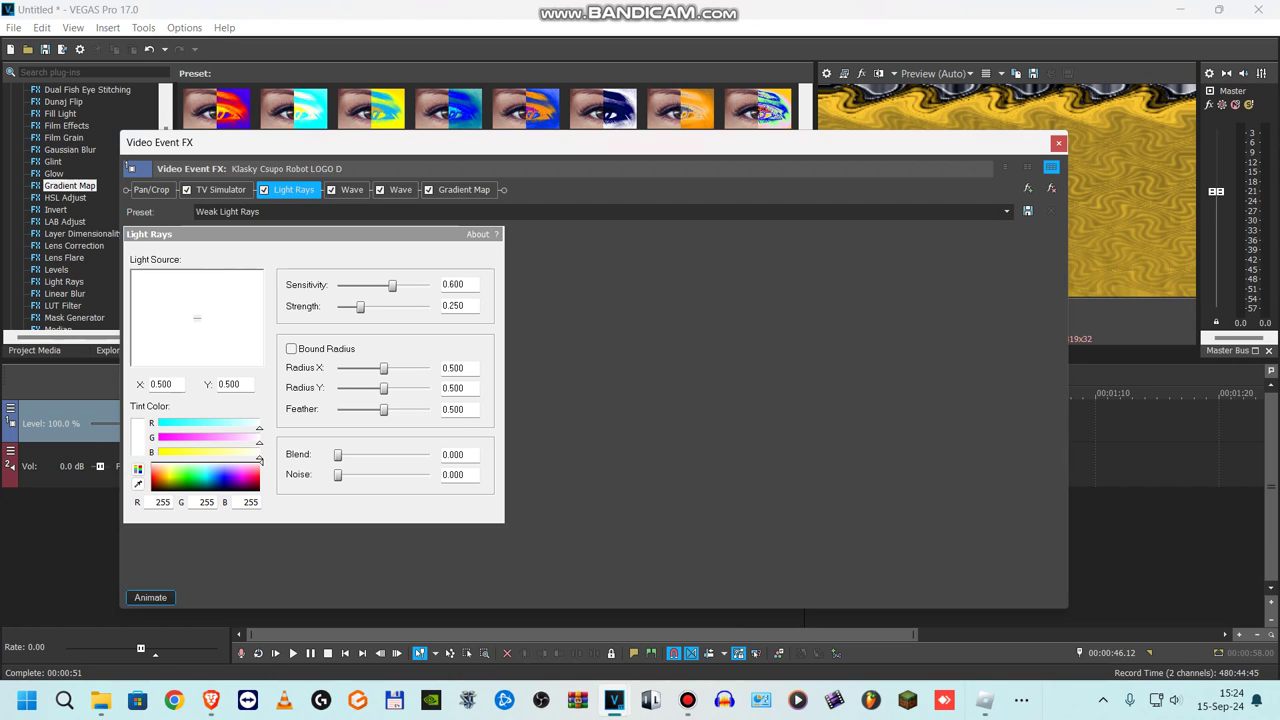
{"action": "left_click", "coordinate": [221, 190]}
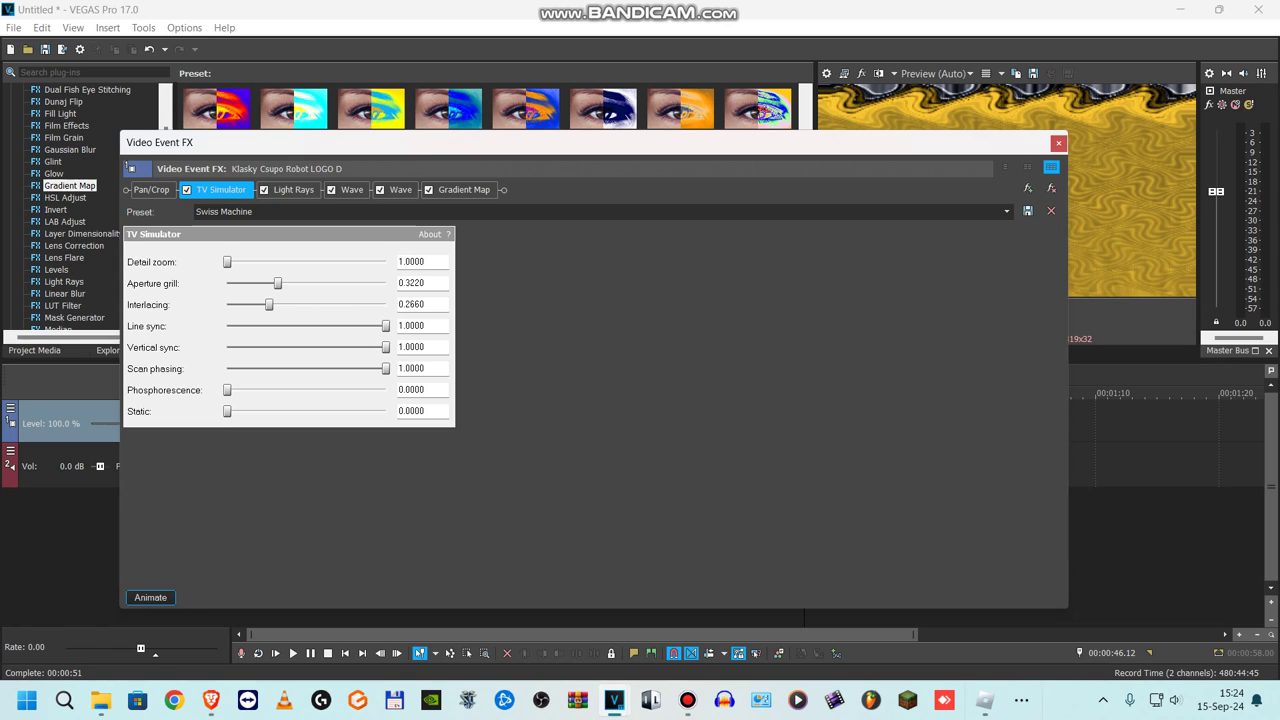
{"action": "left_click", "coordinate": [293, 189]}
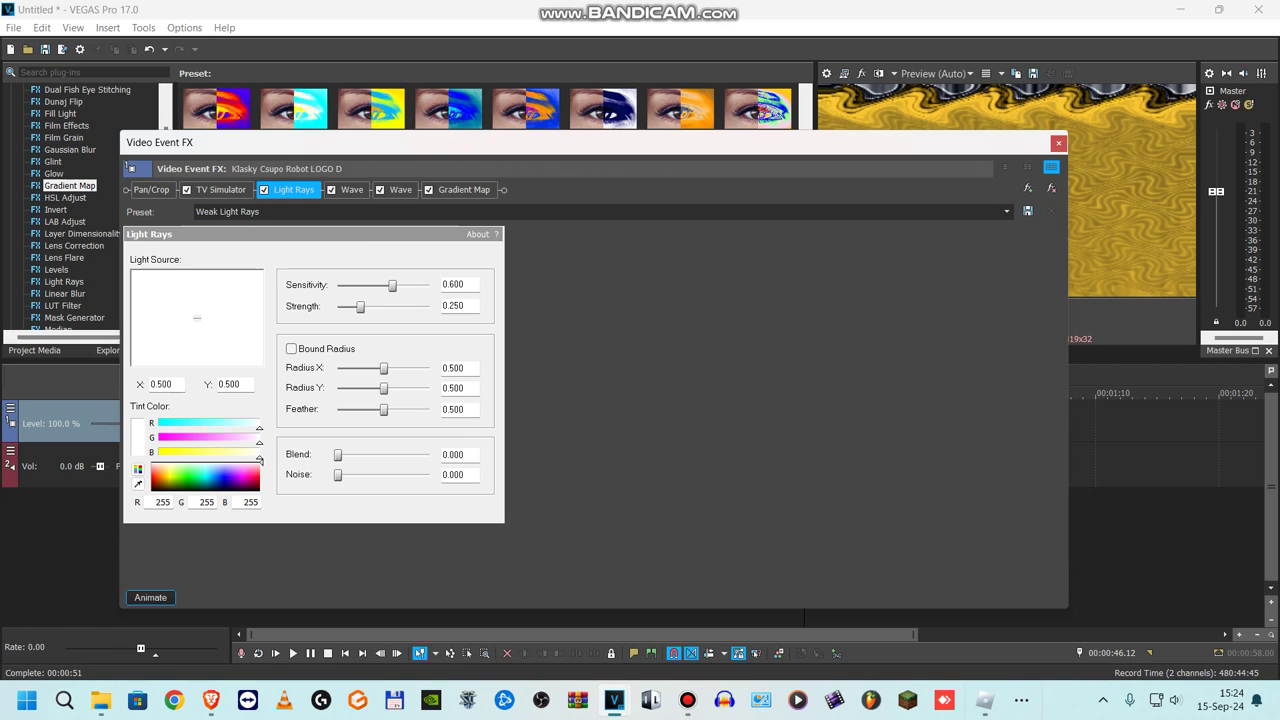
{"action": "left_click", "coordinate": [350, 189]}
{"action": "left_click", "coordinate": [399, 189]}
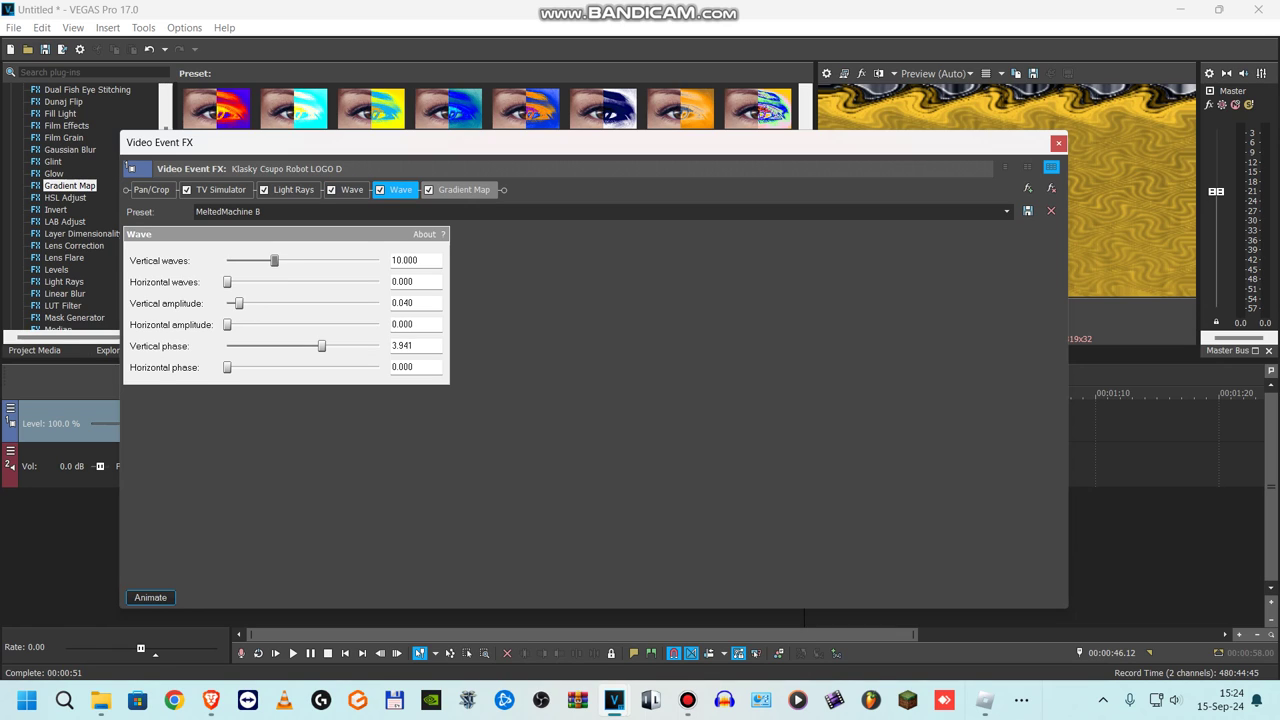
Step: Inspect the Gradient Map colour points on the ninth video clip, and close its video effects
{"action": "left_click", "coordinate": [464, 189]}
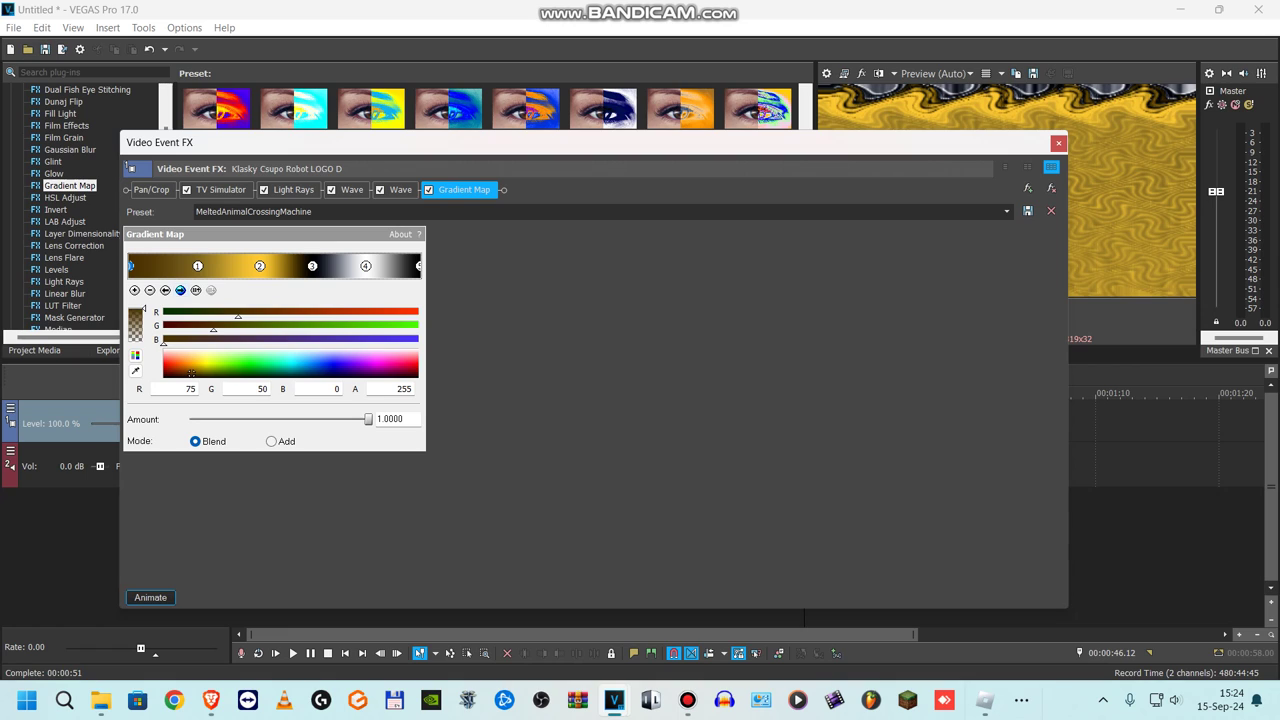
{"action": "left_click", "coordinate": [180, 290]}
{"action": "left_click", "coordinate": [180, 290]}
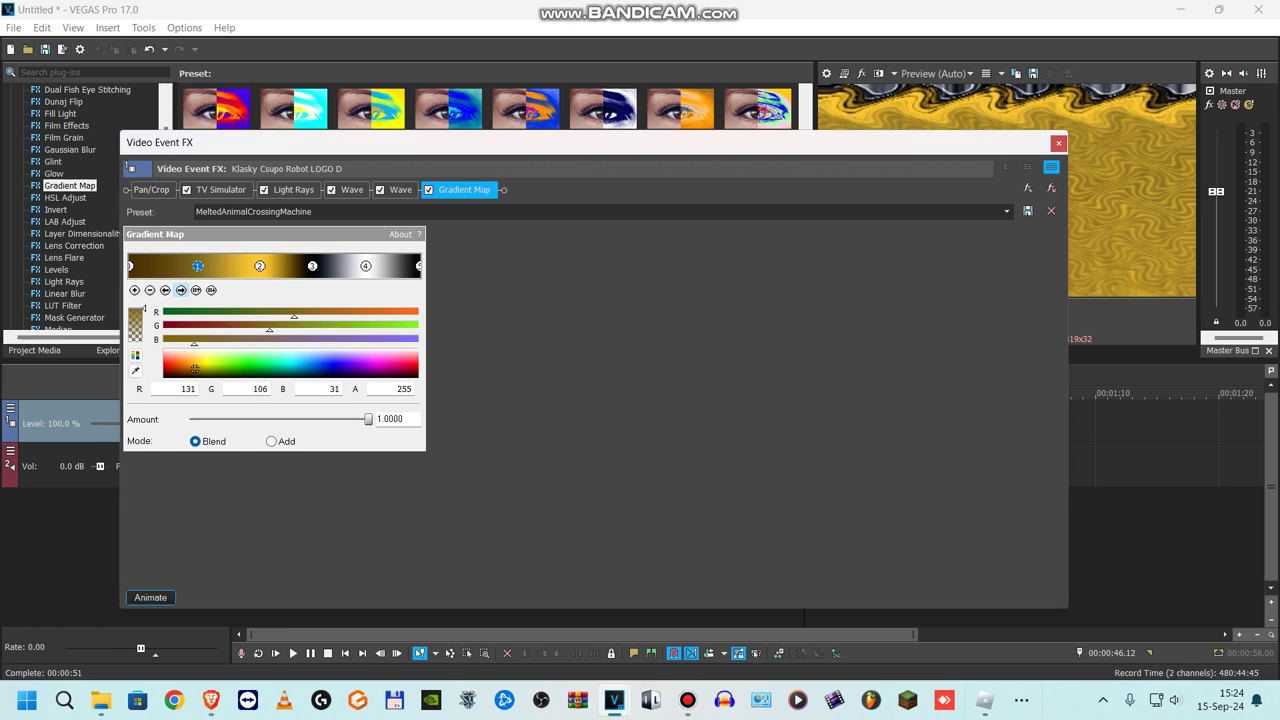
{"action": "left_click", "coordinate": [180, 290]}
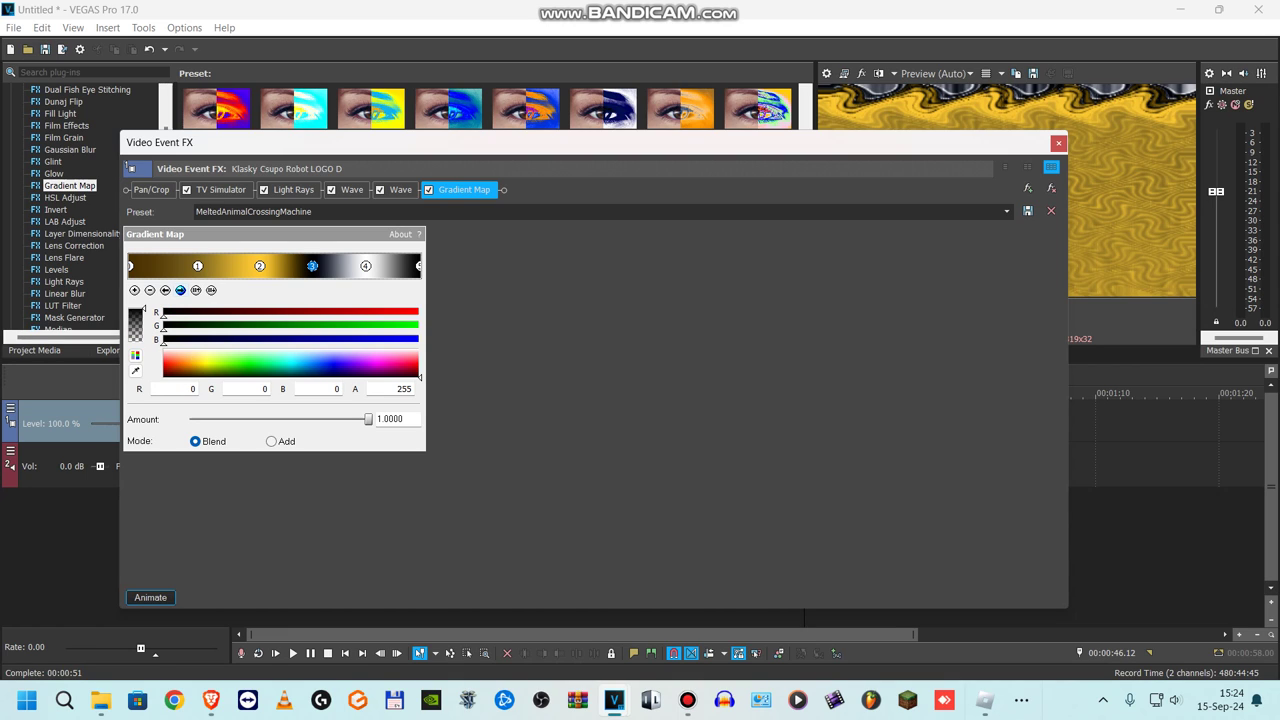
{"action": "left_click", "coordinate": [180, 290]}
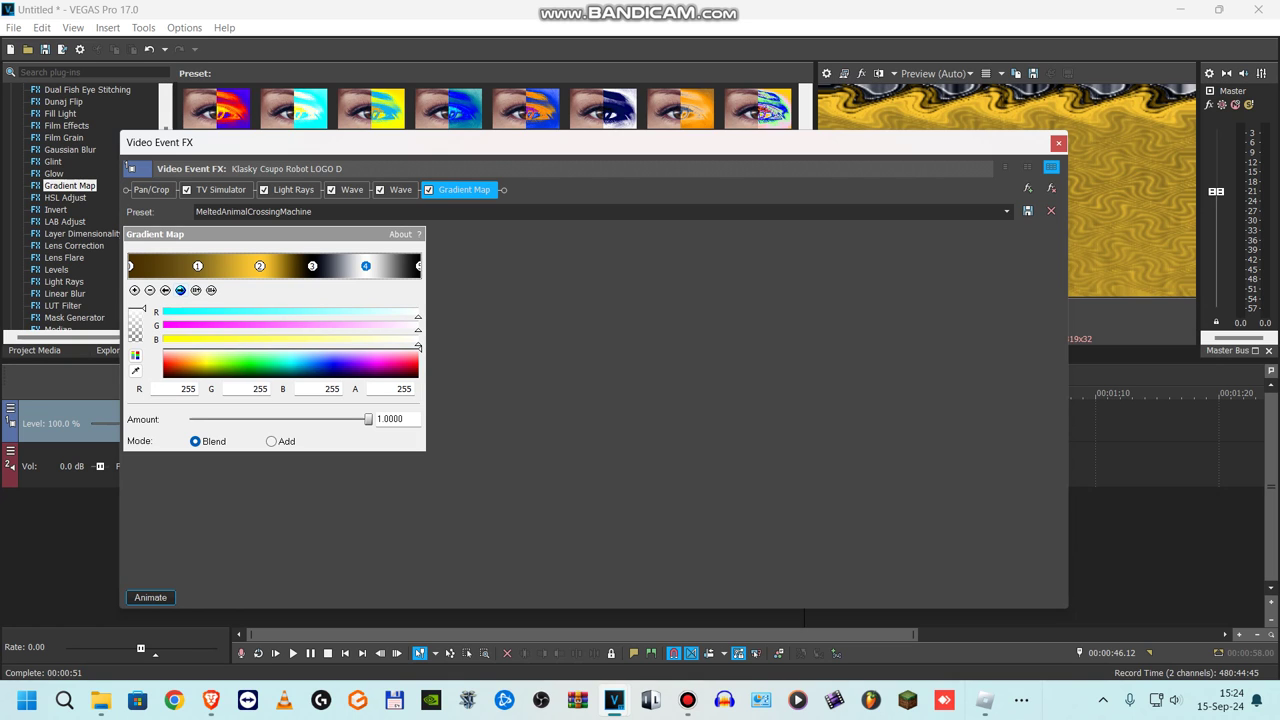
{"action": "left_click", "coordinate": [180, 290]}
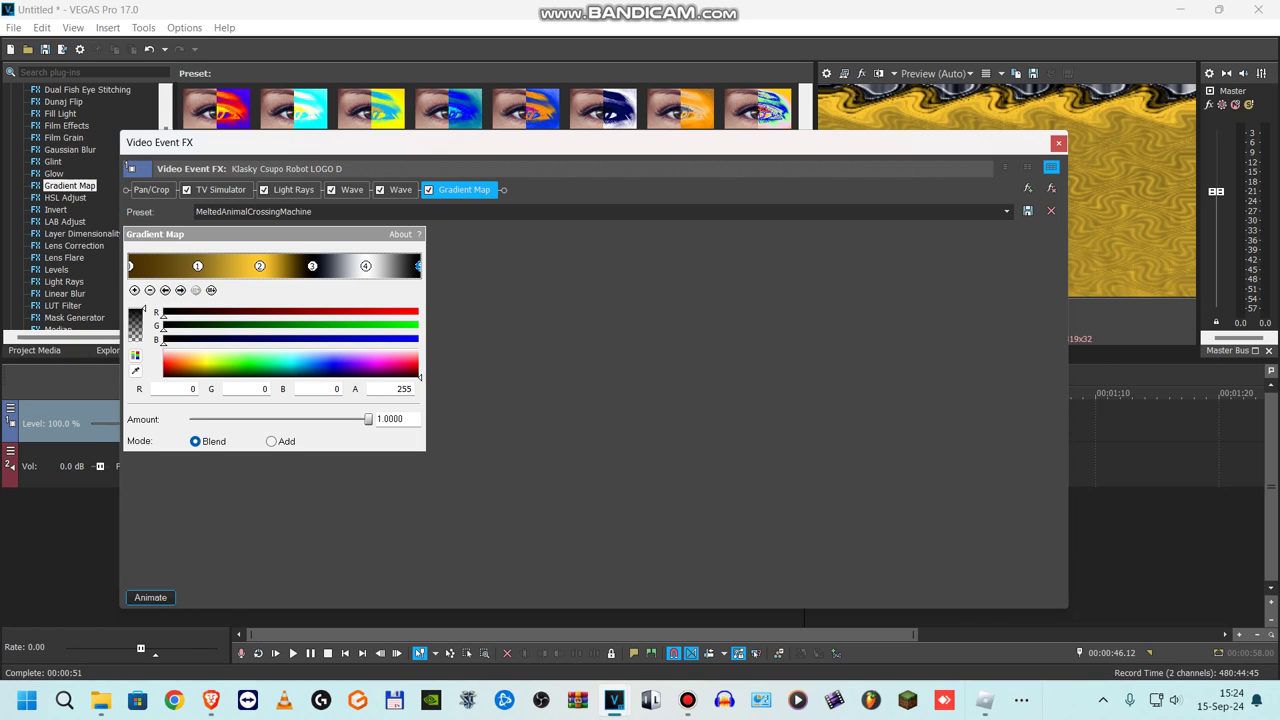
{"action": "left_click", "coordinate": [1059, 143]}
Step: Review the ExpressFX Chorus, NorthPole, tb_grumblebum and IL Vocodex settings on the ninth audio clip, and close them
{"action": "left_click", "coordinate": [858, 451]}
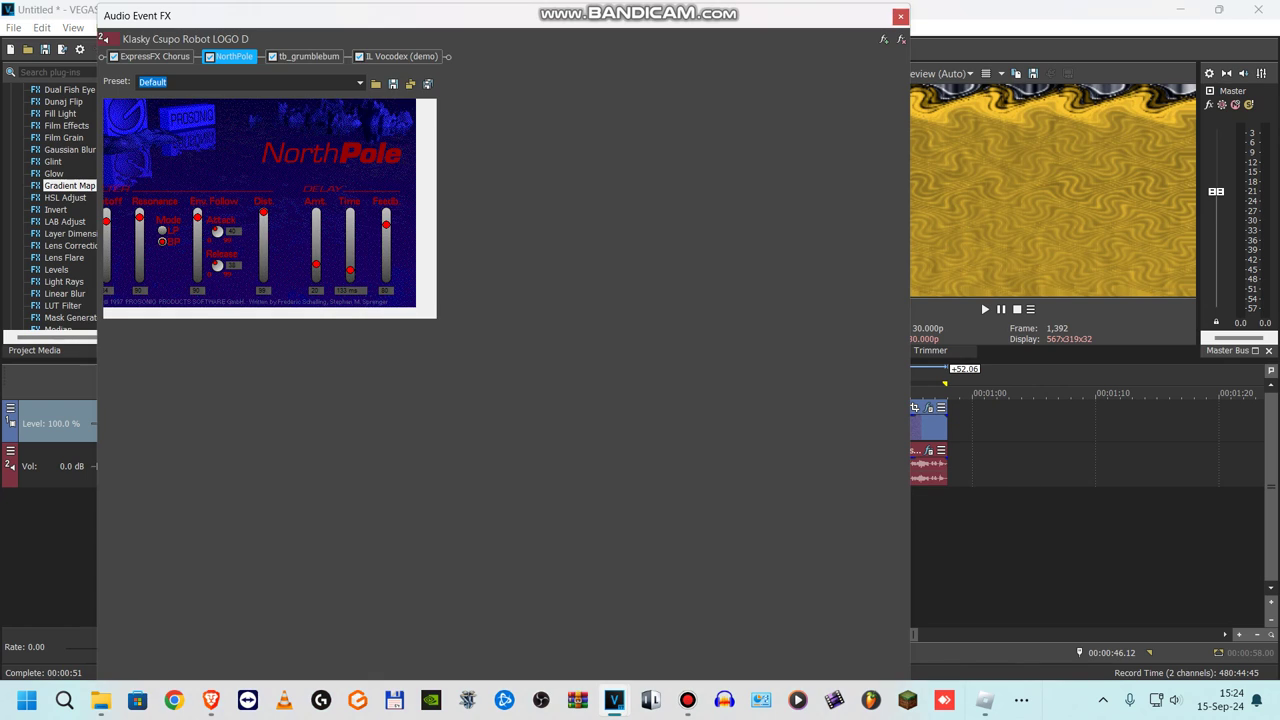
{"action": "left_click", "coordinate": [155, 57]}
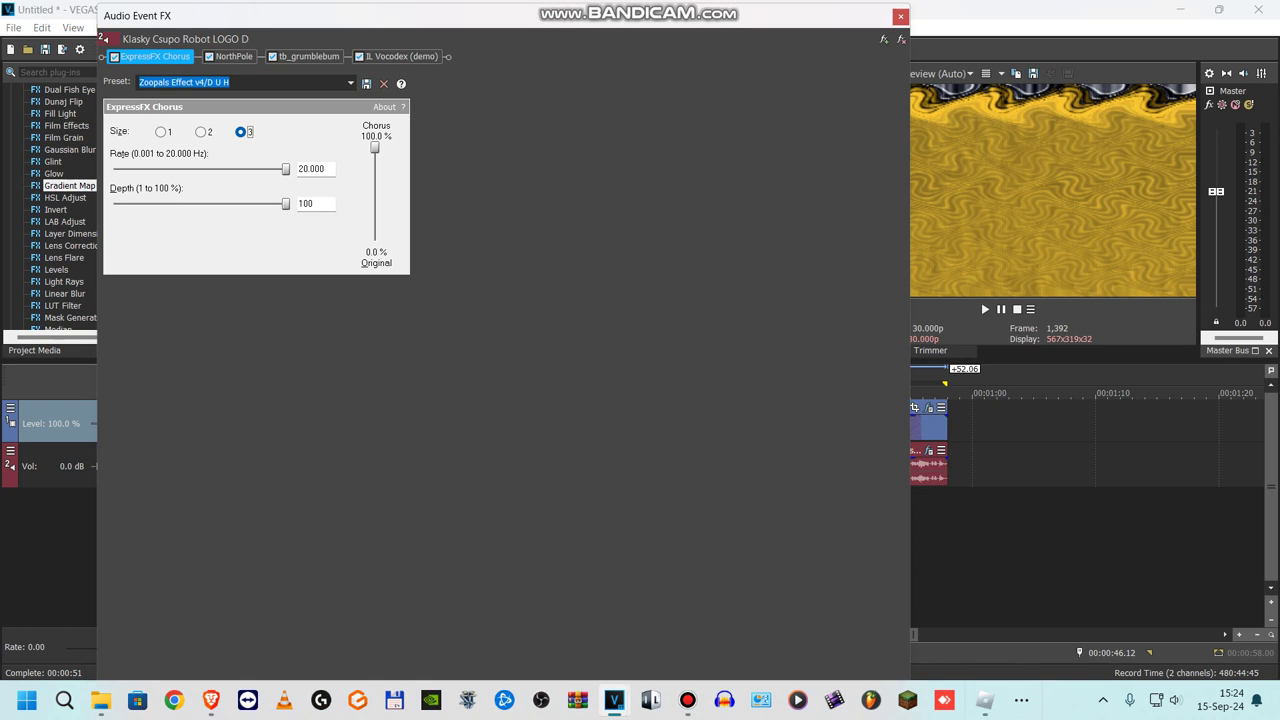
{"action": "left_click", "coordinate": [234, 57]}
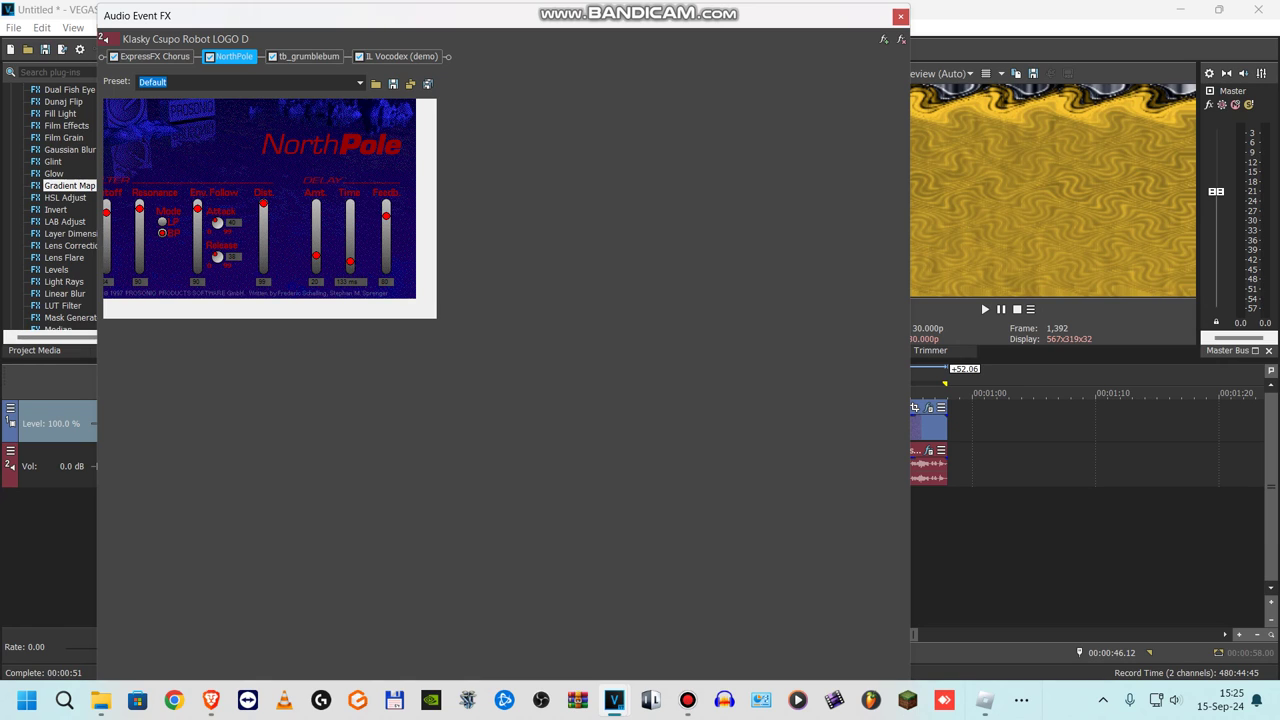
{"action": "left_click", "coordinate": [309, 57]}
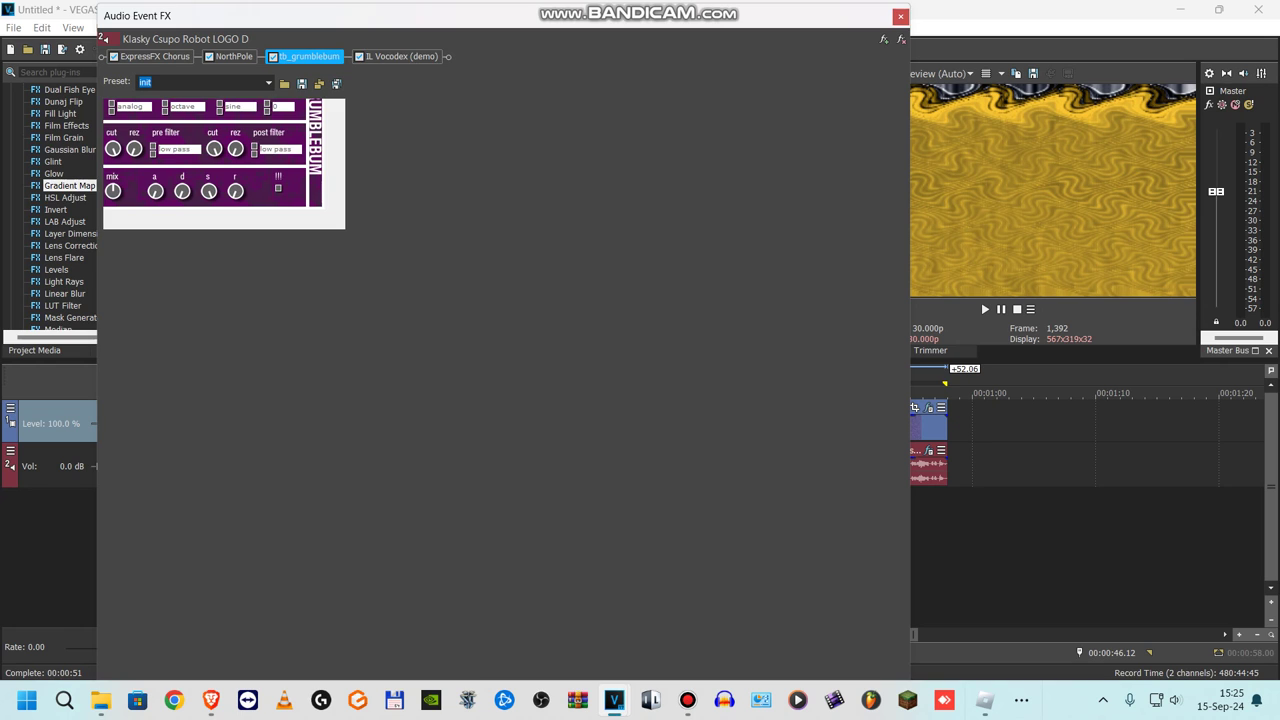
{"action": "left_click", "coordinate": [402, 57]}
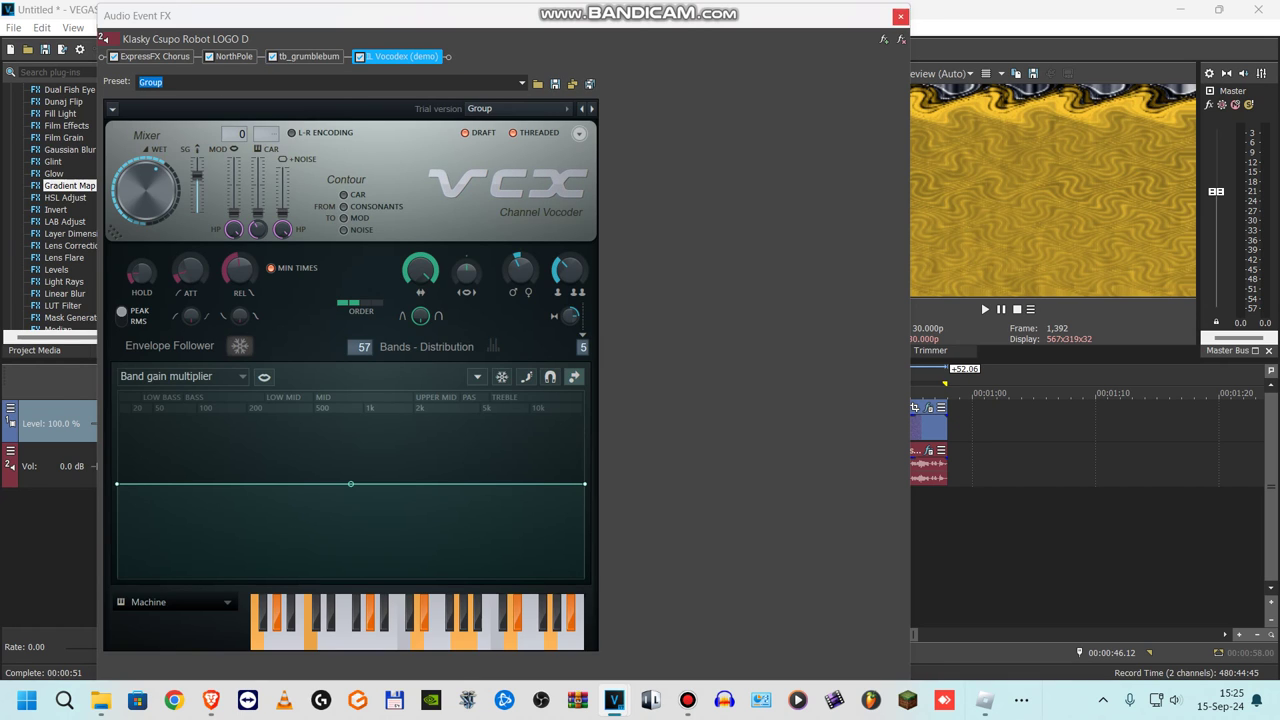
{"action": "left_click", "coordinate": [900, 15]}
Step: Review the Glint settings and each Gradient Map colour point on the tenth video clip, and close its video effects
{"action": "left_click", "coordinate": [928, 408]}
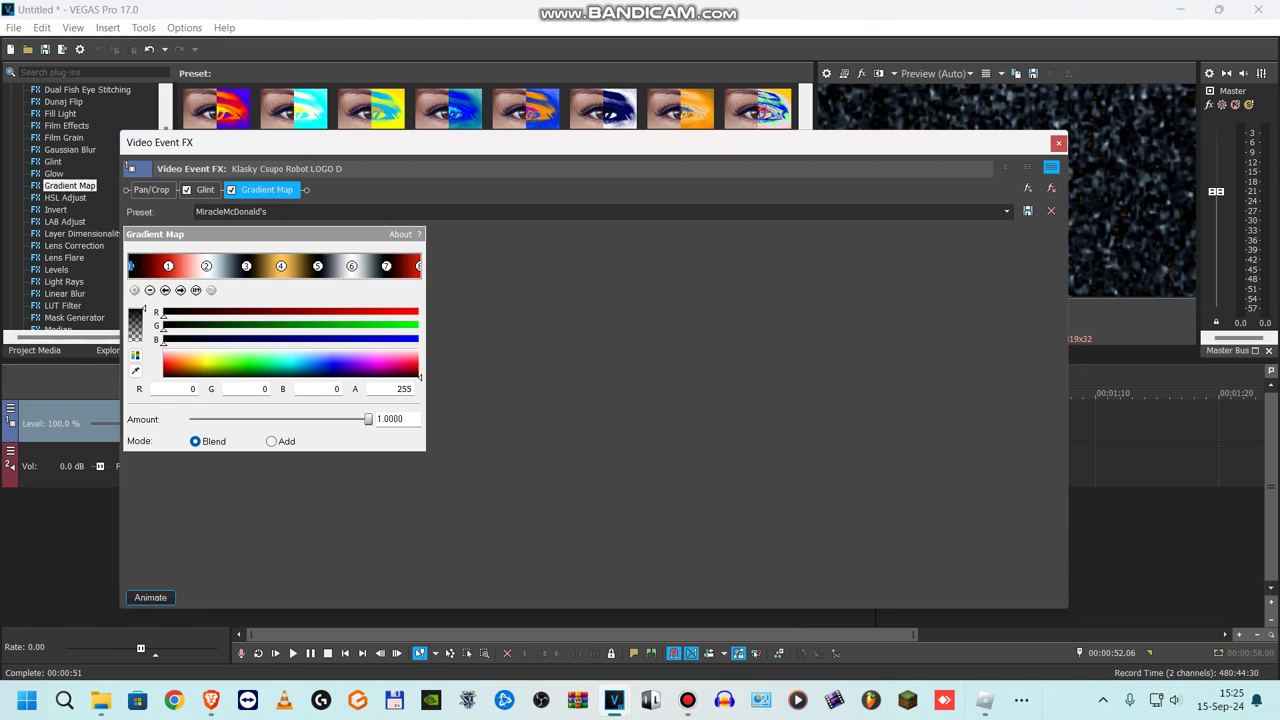
{"action": "left_click", "coordinate": [205, 190]}
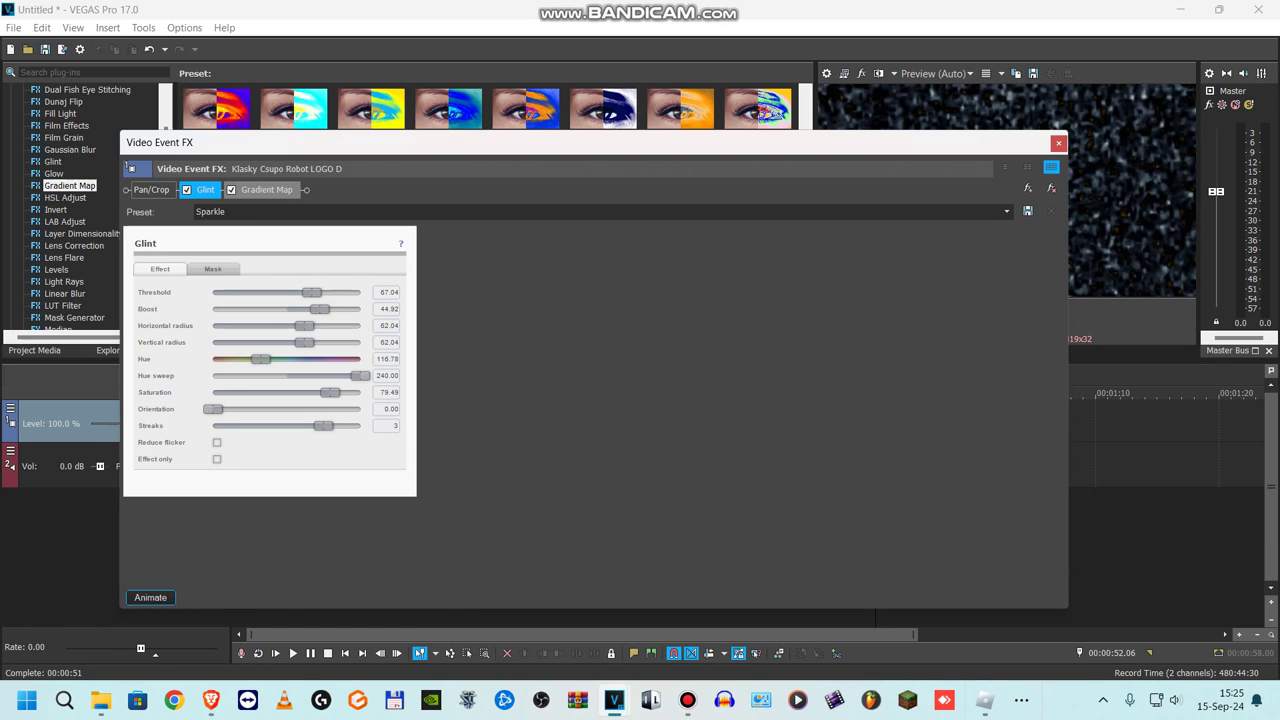
{"action": "left_click", "coordinate": [266, 190]}
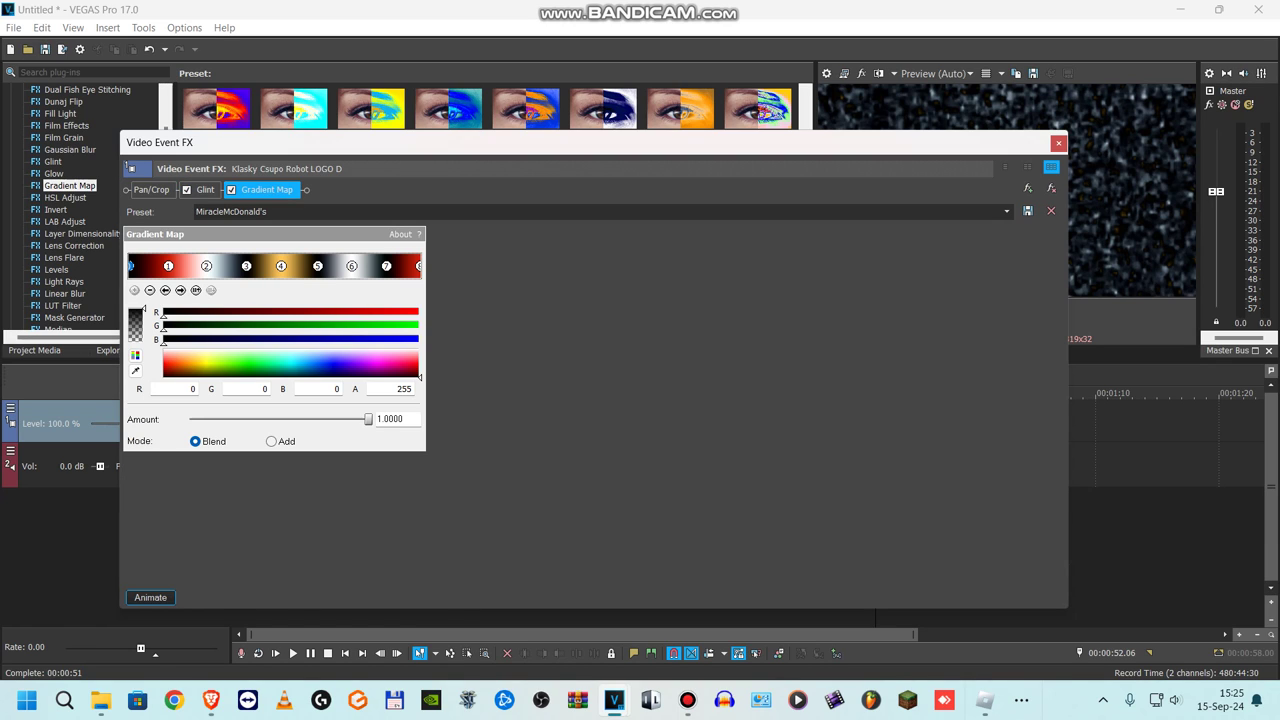
{"action": "left_click", "coordinate": [180, 290]}
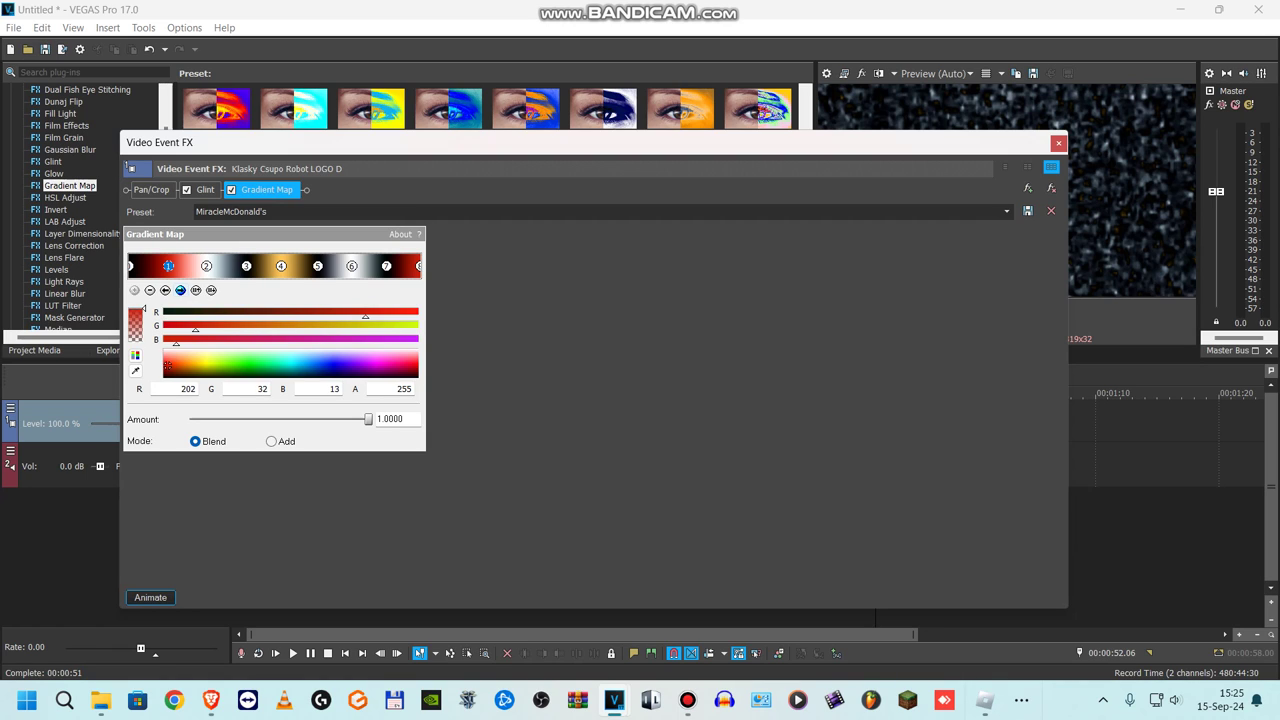
{"action": "left_click", "coordinate": [180, 290]}
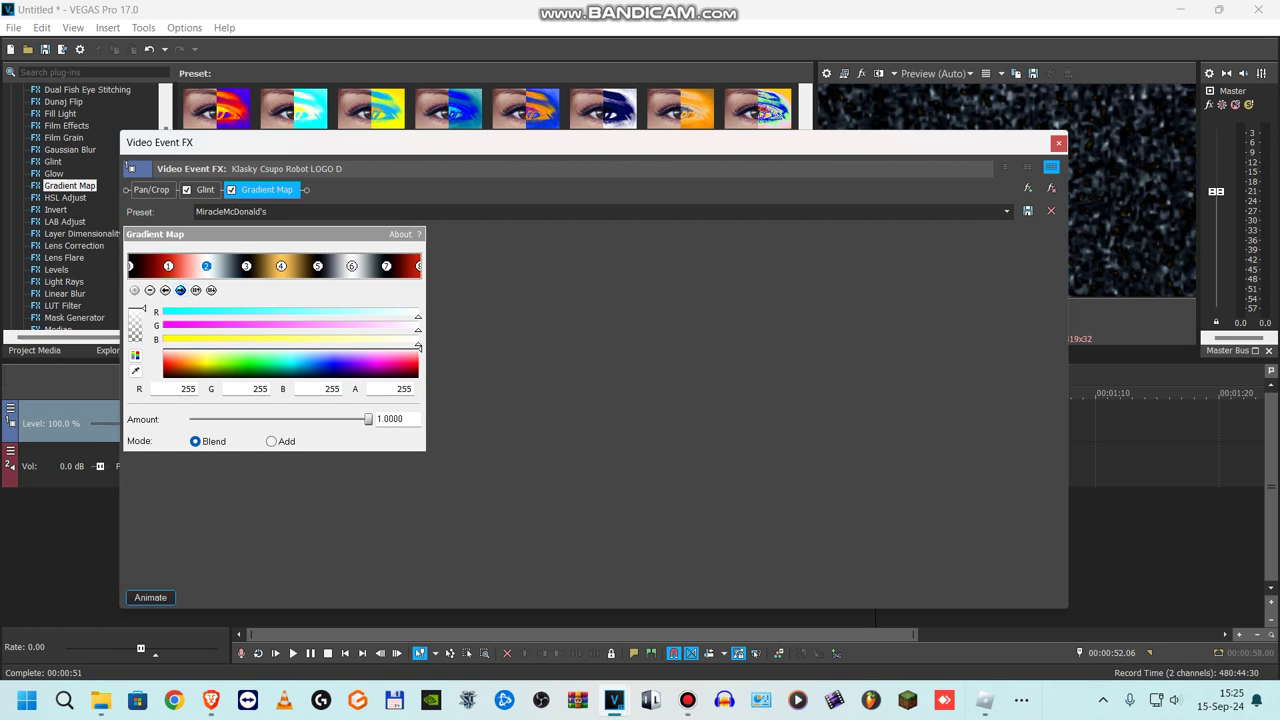
{"action": "left_click", "coordinate": [180, 290]}
{"action": "left_click", "coordinate": [180, 290]}
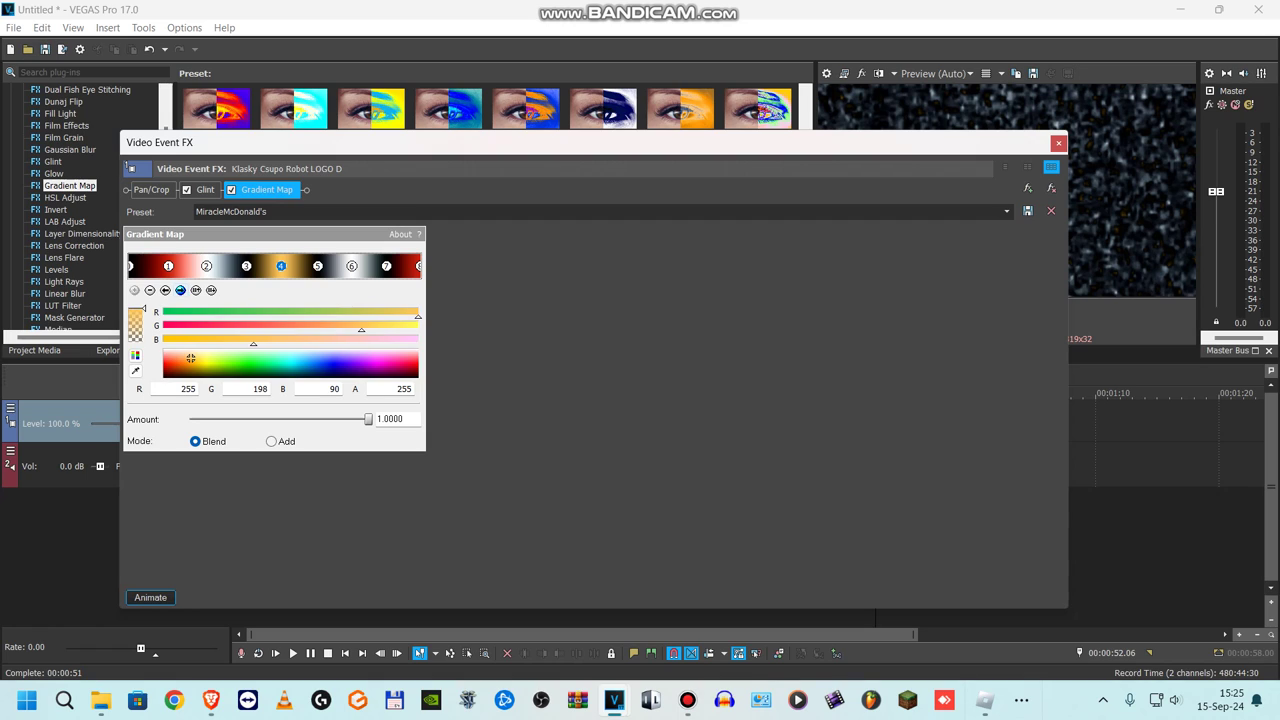
{"action": "left_click", "coordinate": [180, 290]}
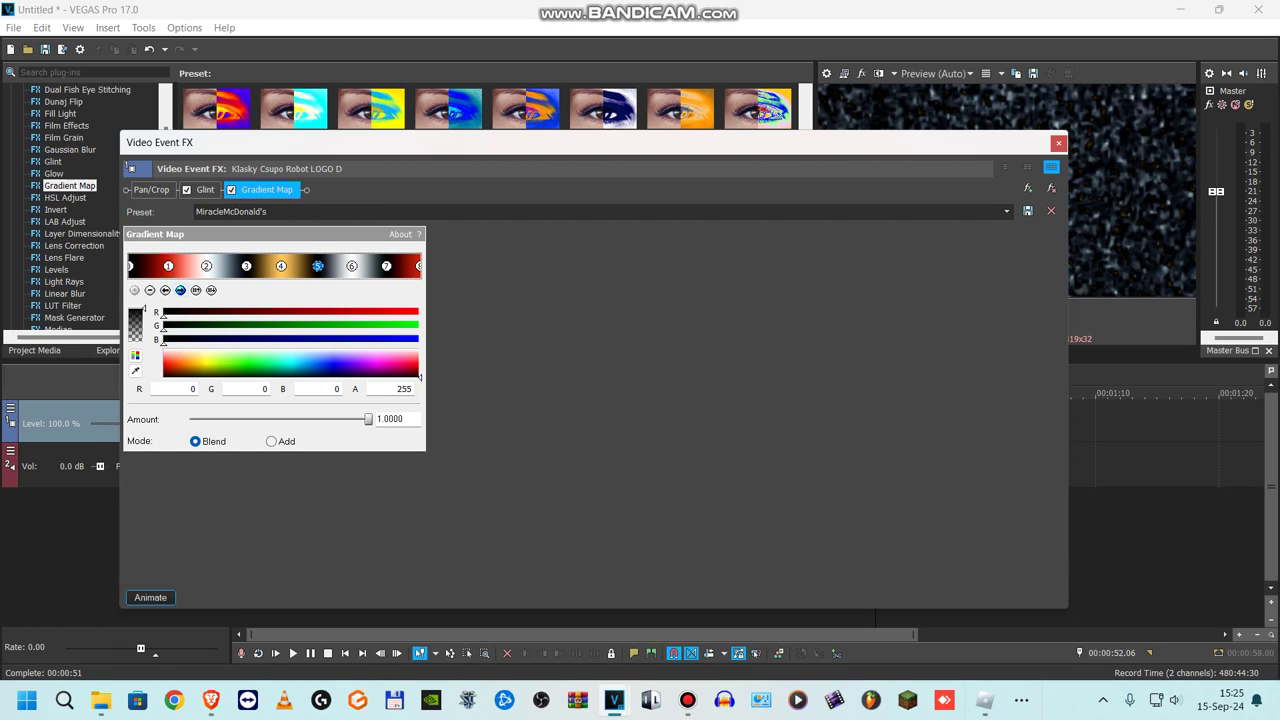
{"action": "left_click", "coordinate": [180, 290]}
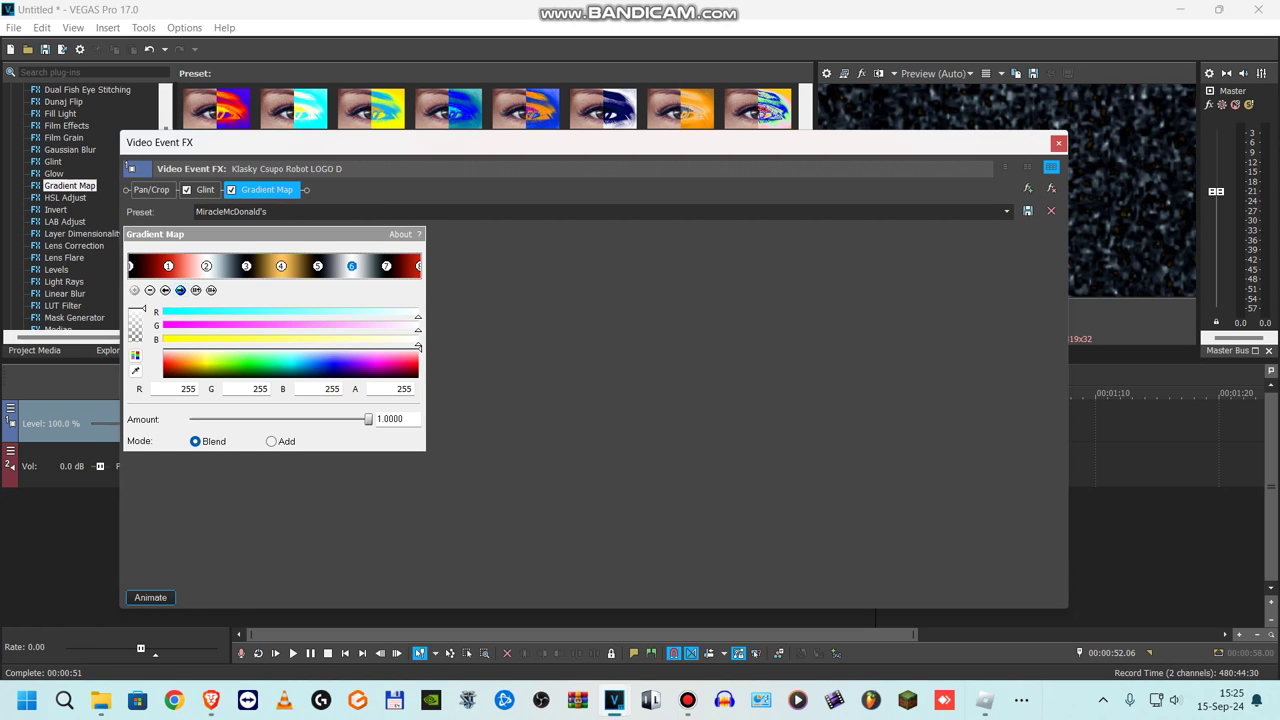
{"action": "left_click", "coordinate": [180, 290]}
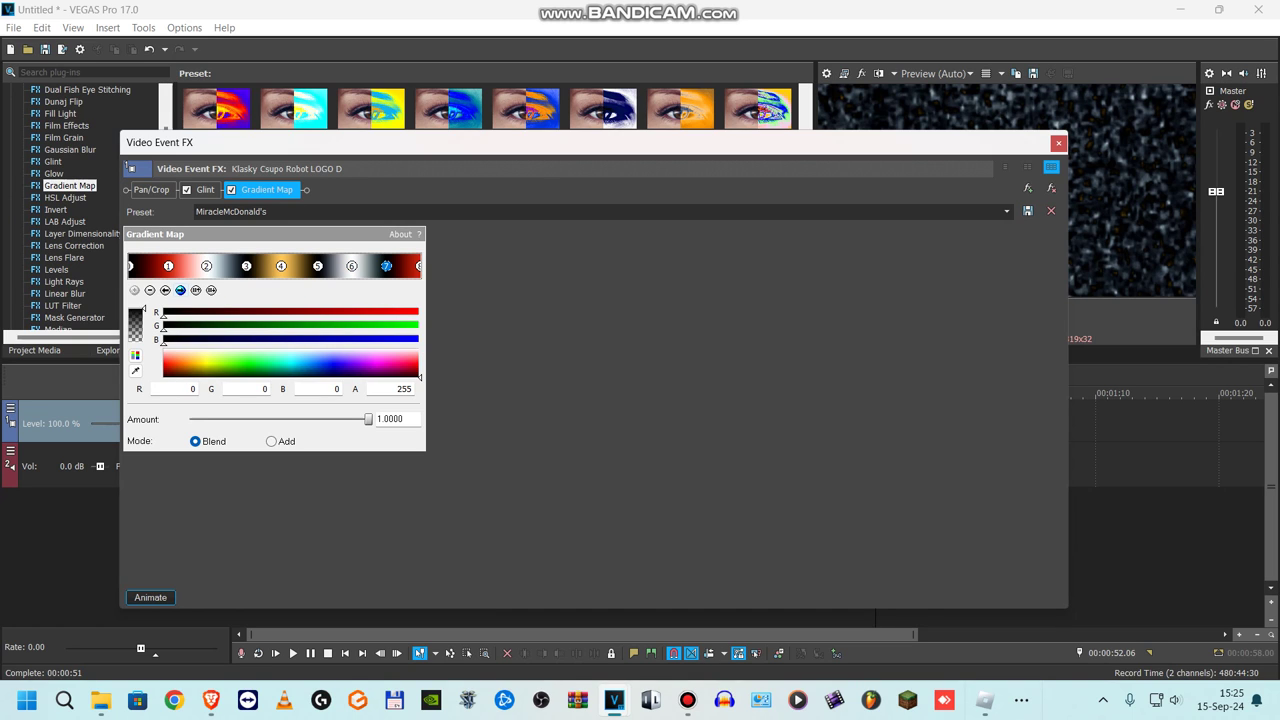
{"action": "left_click", "coordinate": [180, 290]}
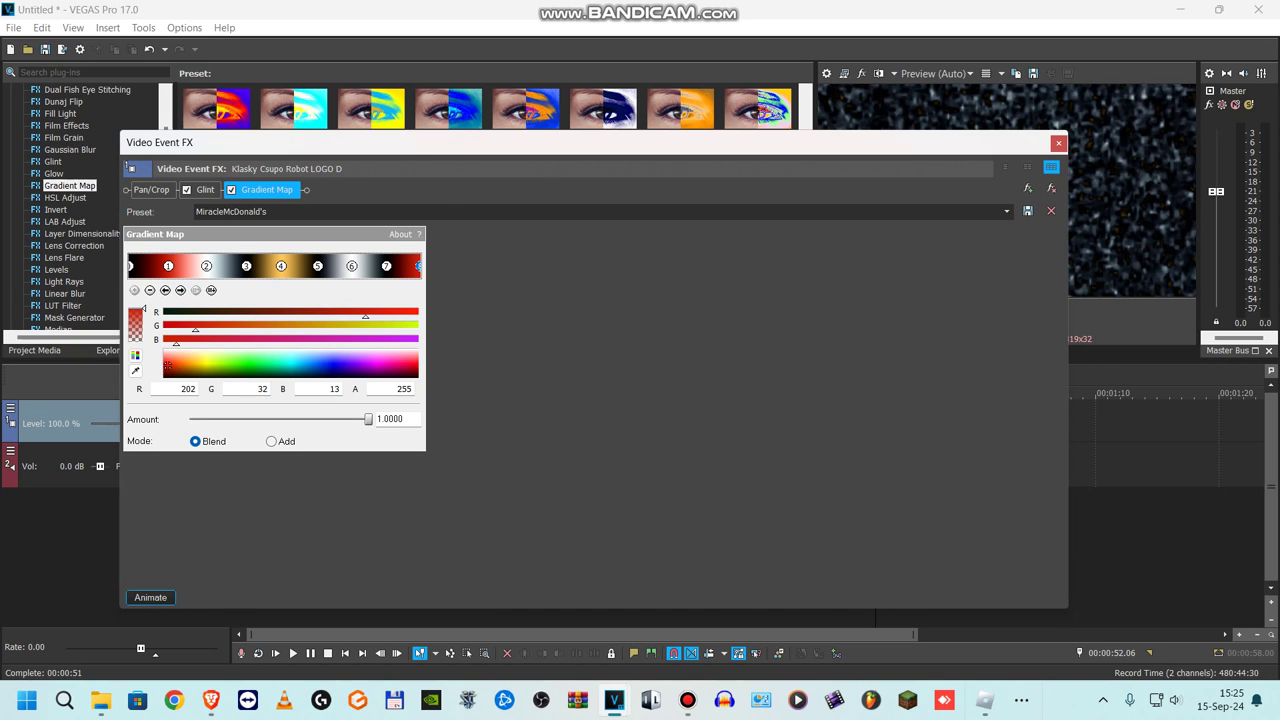
{"action": "left_click", "coordinate": [1058, 143]}
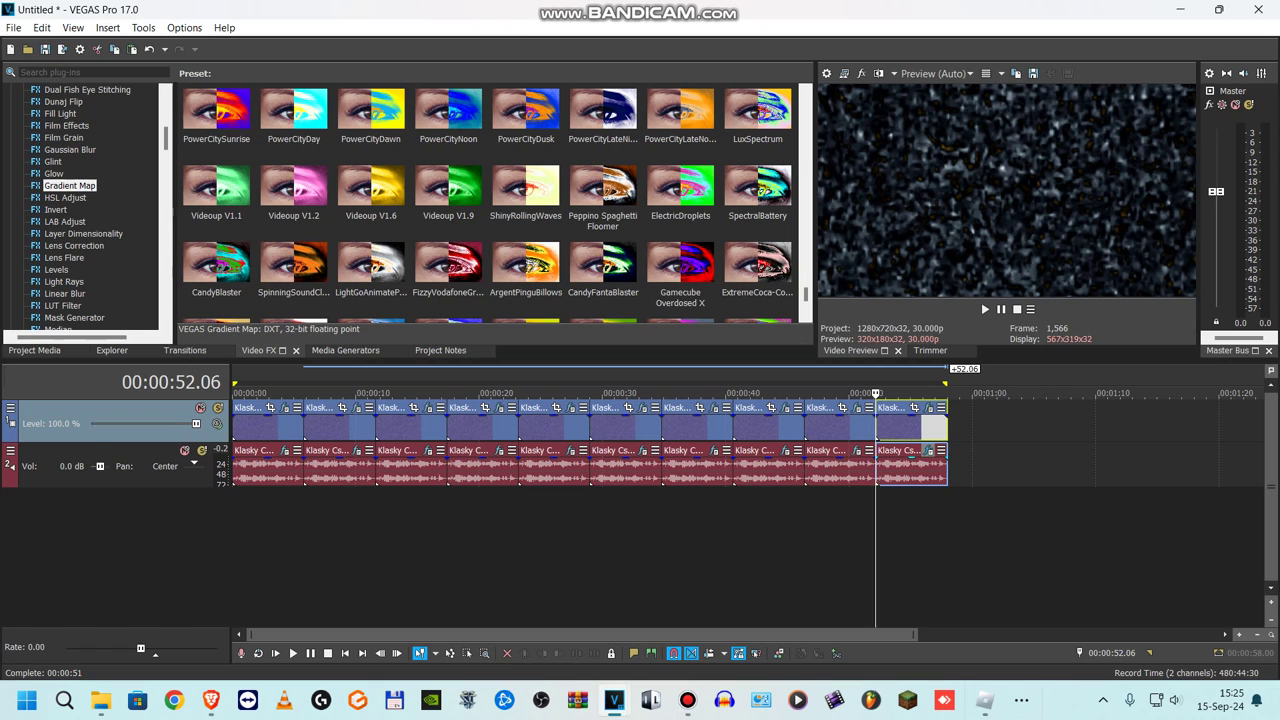
Step: Recheck the Glint settings on the tenth video clip, and review the IL Vocodex settings on its audio clip
{"action": "left_click", "coordinate": [928, 407]}
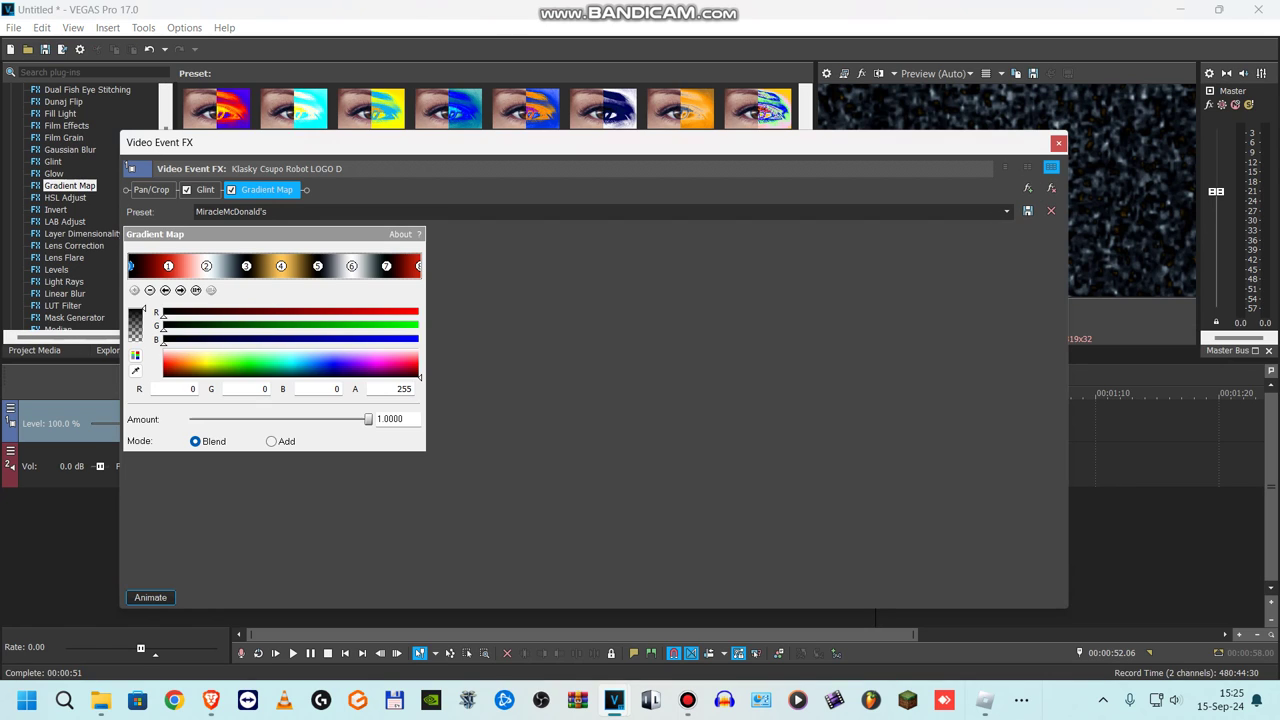
{"action": "left_click", "coordinate": [204, 189]}
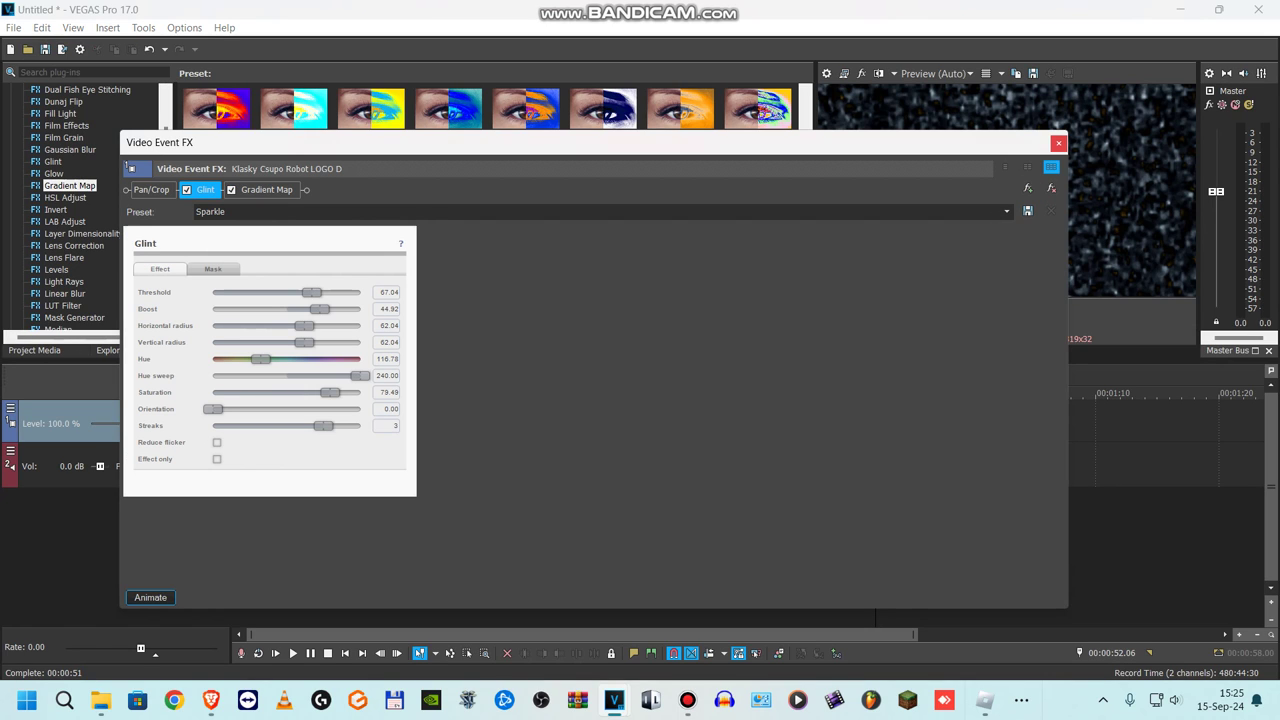
{"action": "key", "text": "Escape"}
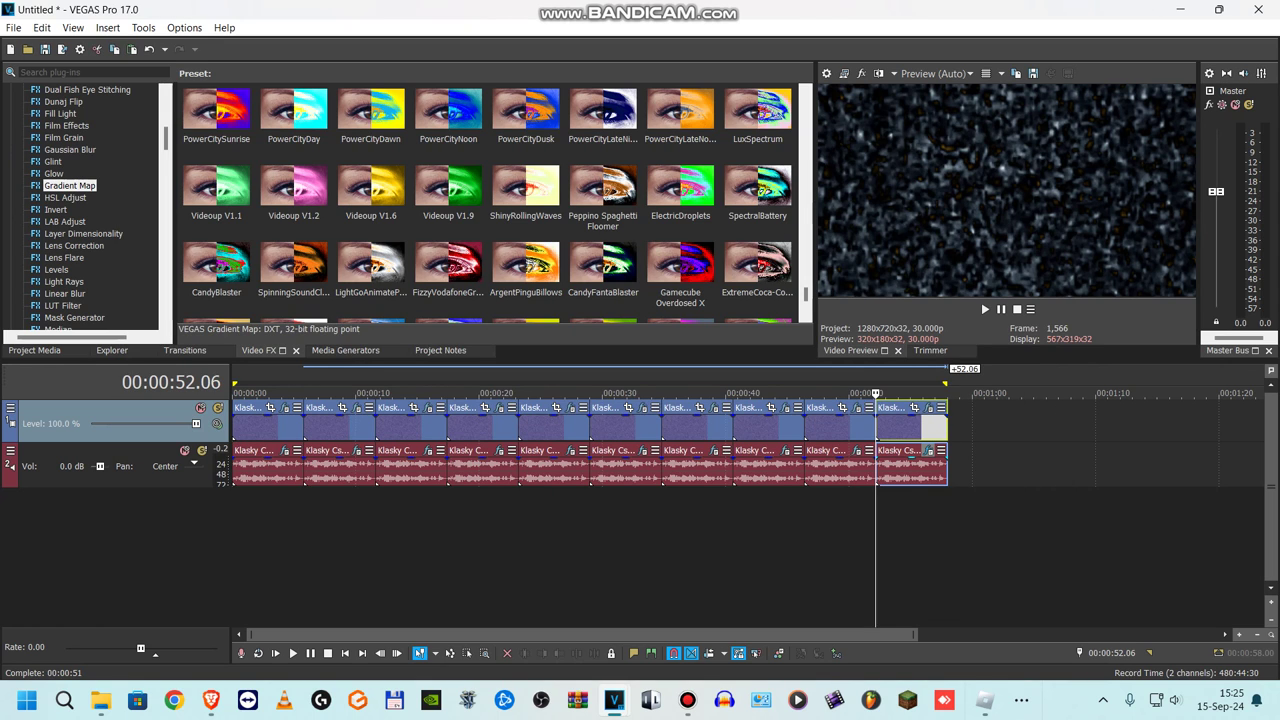
{"action": "left_click", "coordinate": [928, 451]}
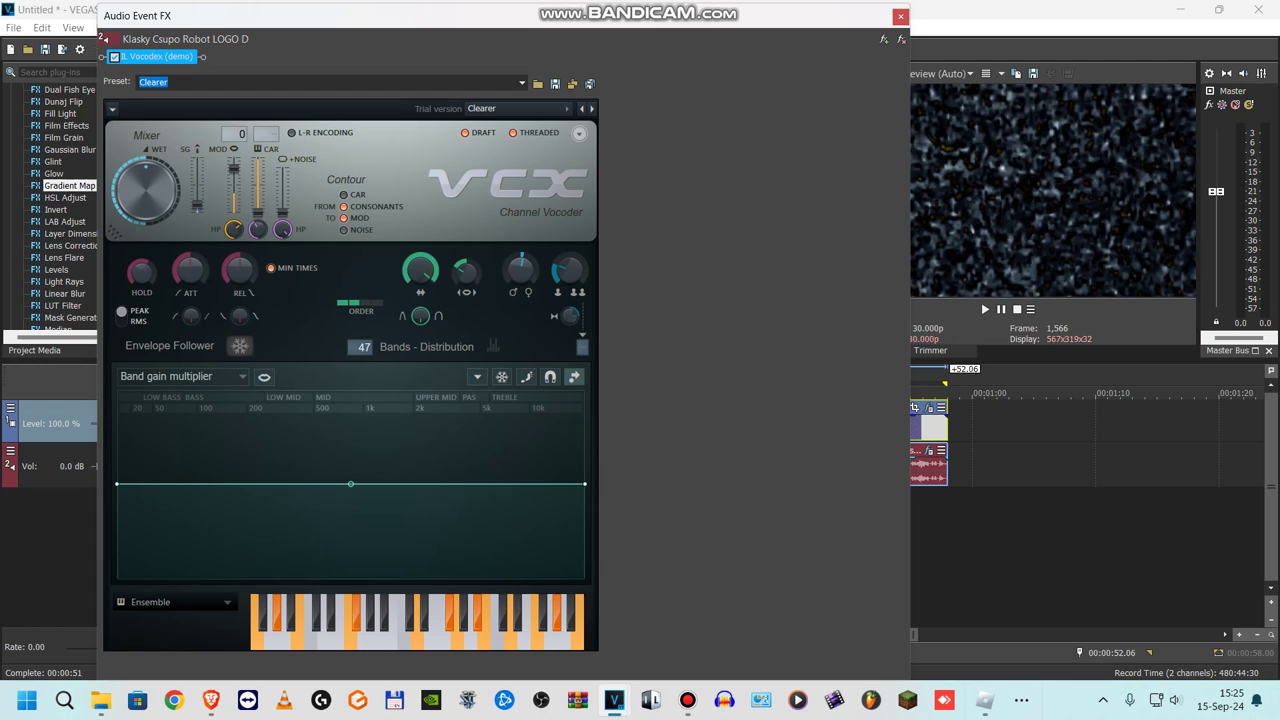
{"action": "left_click", "coordinate": [900, 16]}
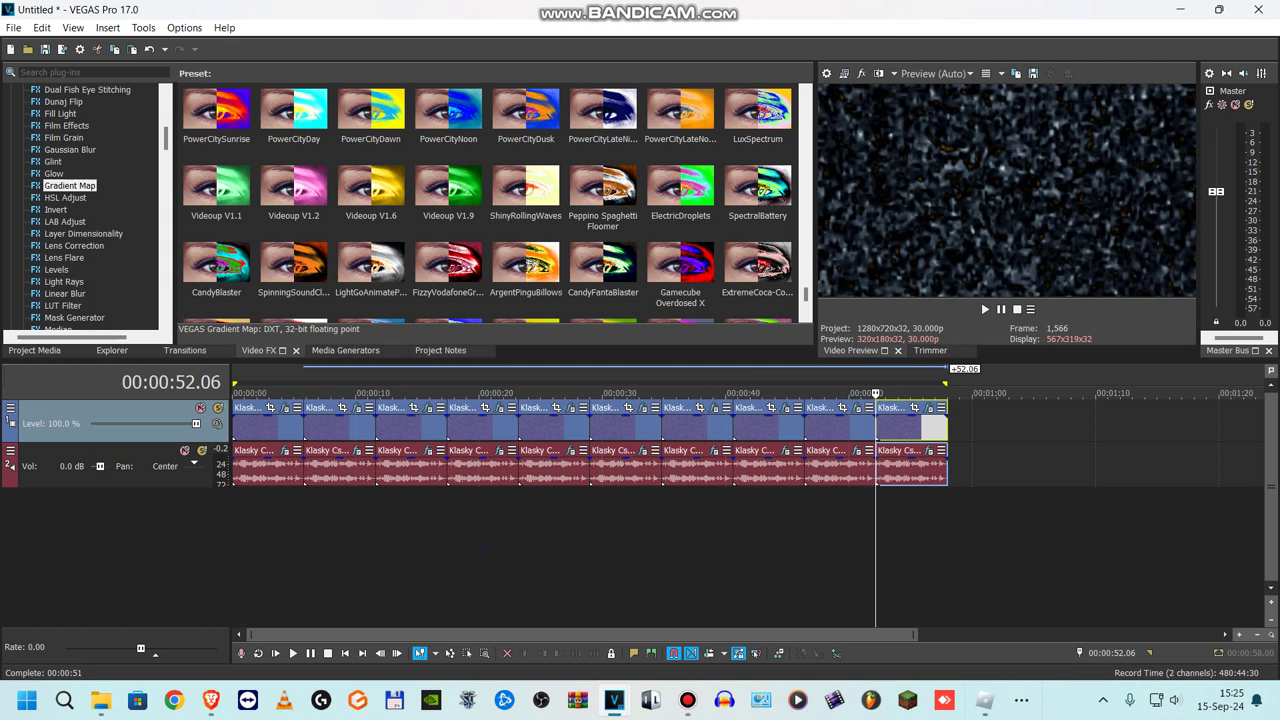